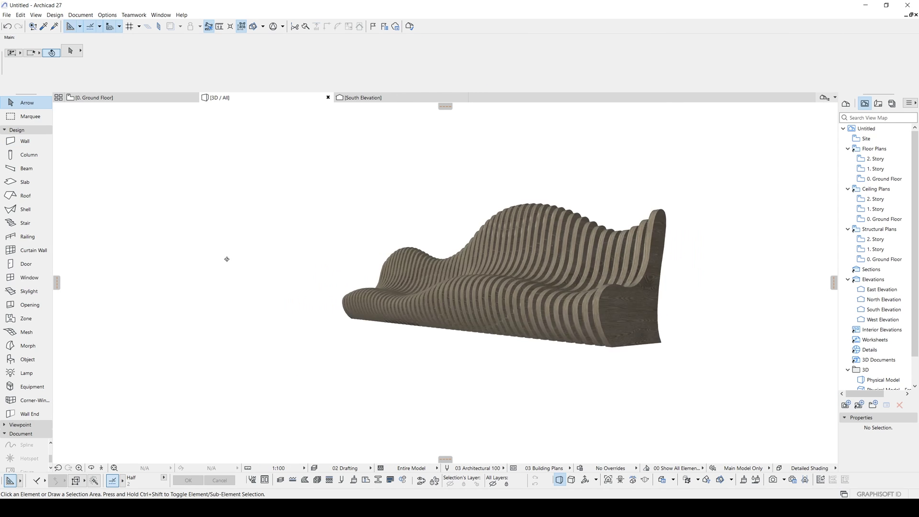
pyautogui.keyDown('shift'); pyautogui.moveTo(226, 259); pyautogui.dragTo(747, 271, button='middle'); pyautogui.keyUp('shift')
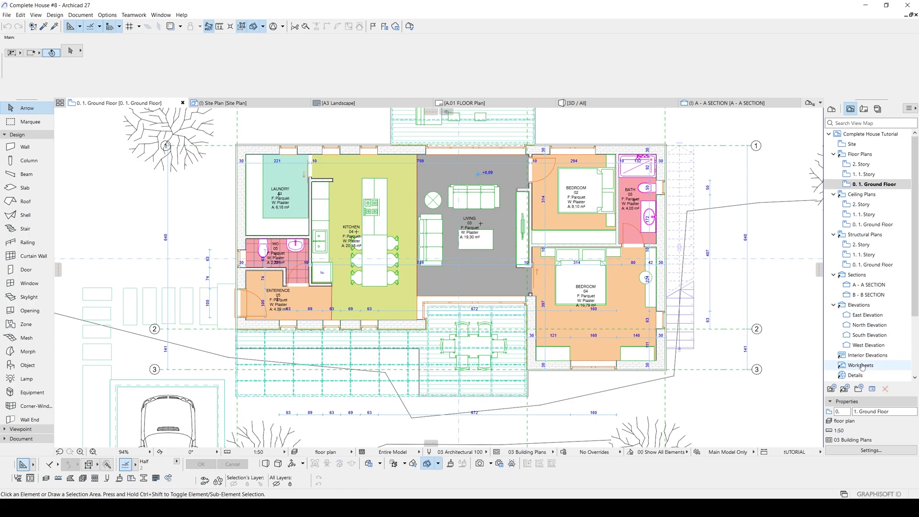
pyautogui.scroll(5, 455, 345)
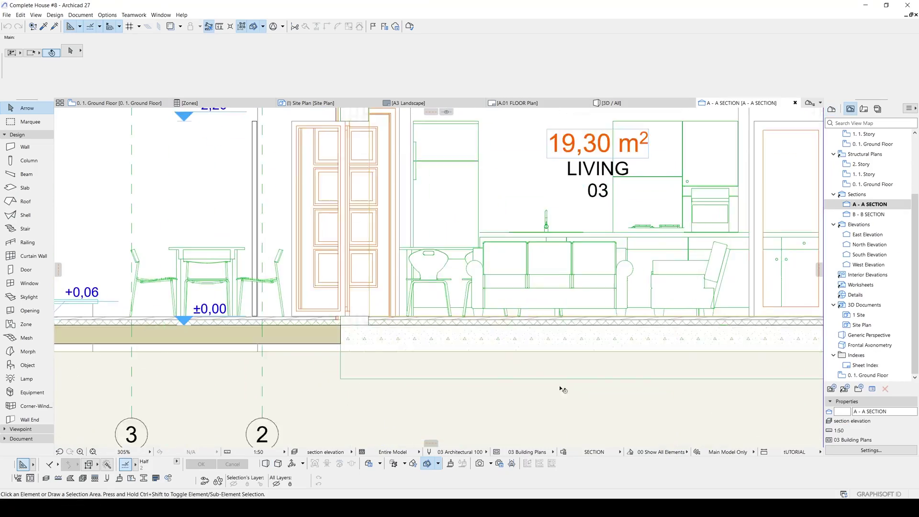
pyautogui.scroll(-6, 563, 389)
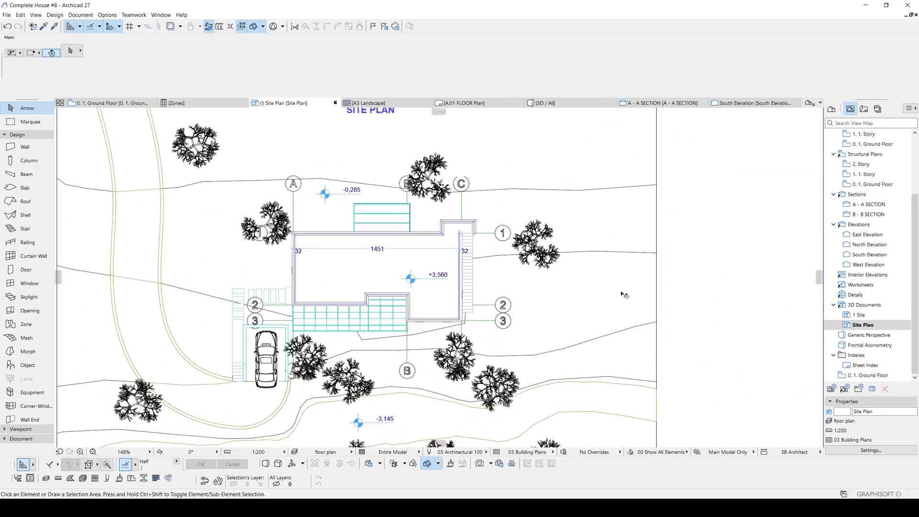
pyautogui.scroll(1, 621, 294)
pyautogui.moveTo(621, 294); pyautogui.dragTo(611, 362, button='middle')
pyautogui.moveTo(651, 227); pyautogui.dragTo(651, 329, button='middle')
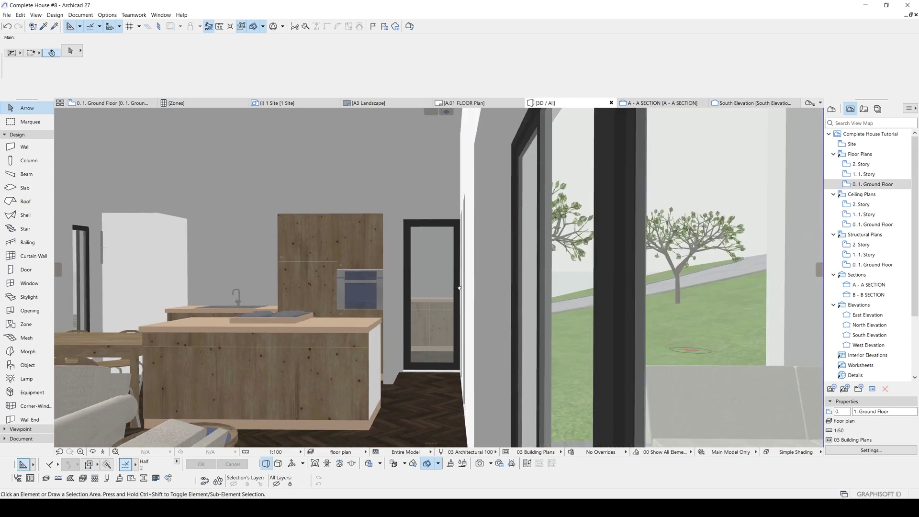
pyautogui.scroll(12, 520, 258)
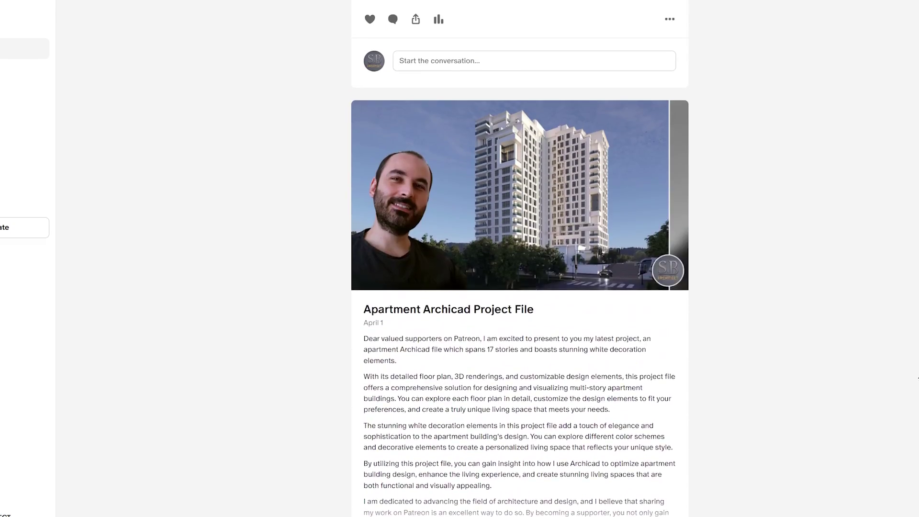
pyautogui.scroll(20, 520, 258)
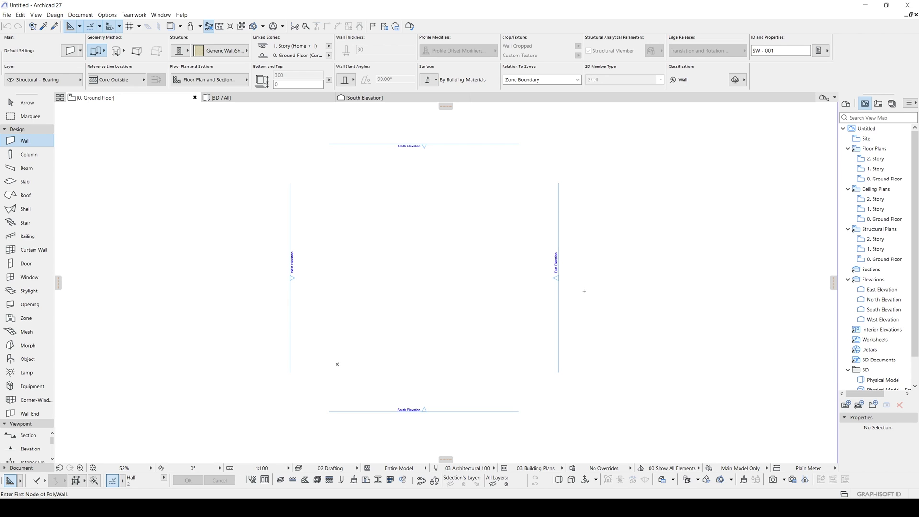
# Set the project's working length unit to centimeter
pyautogui.click(107, 14)
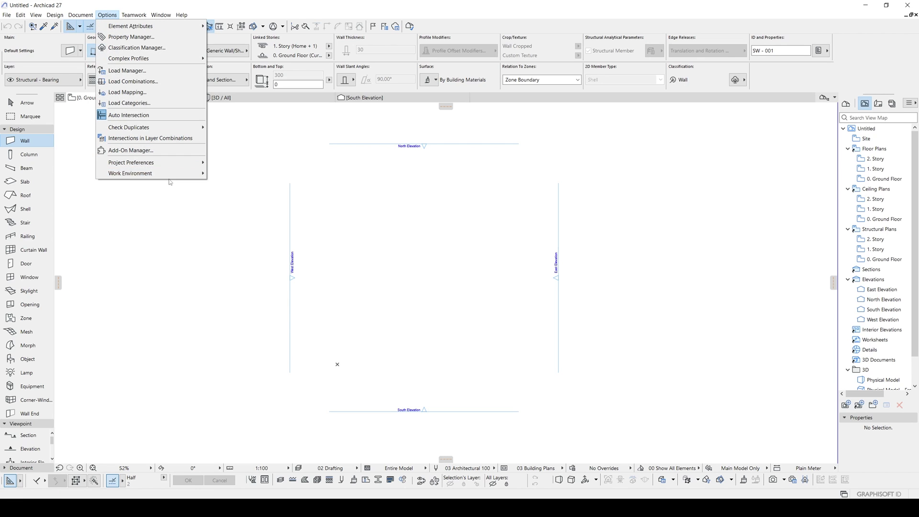
pyautogui.moveTo(143, 162)
pyautogui.click(246, 163)
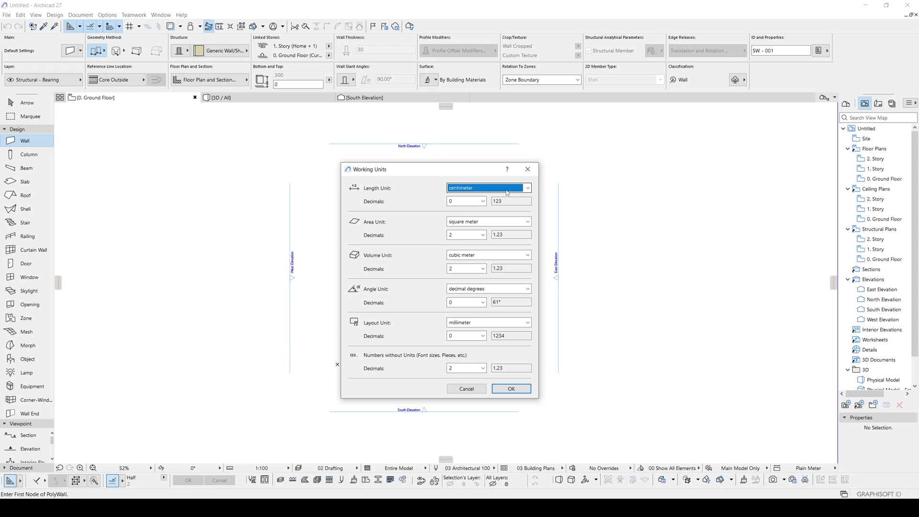
pyautogui.click(469, 192)
pyautogui.click(469, 191)
pyautogui.click(508, 388)
# Leave the Wall tool, collapse the Design tool group and expand the Document tool group
pyautogui.moveTo(569, 368); pyautogui.dragTo(537, 354, button='middle')
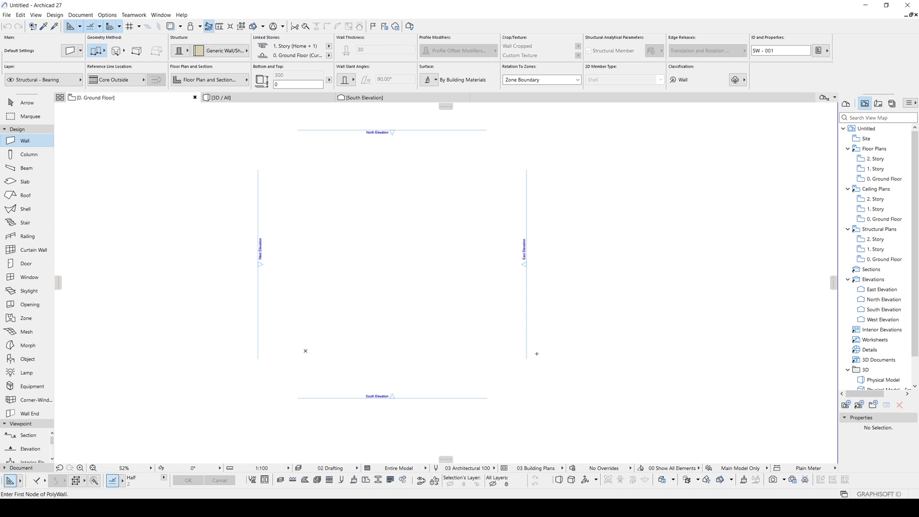
pyautogui.scroll(3, 536, 353)
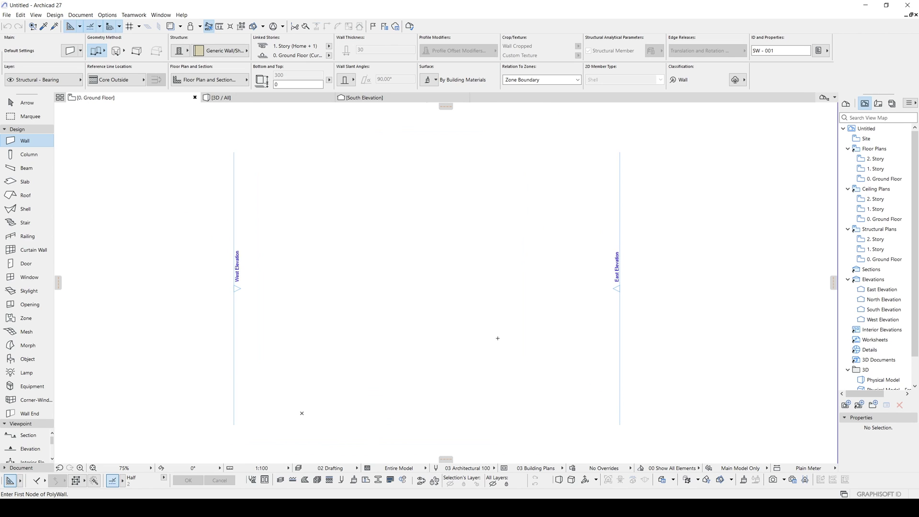
pyautogui.moveTo(498, 338); pyautogui.dragTo(479, 327, button='middle')
pyautogui.press('Escape')
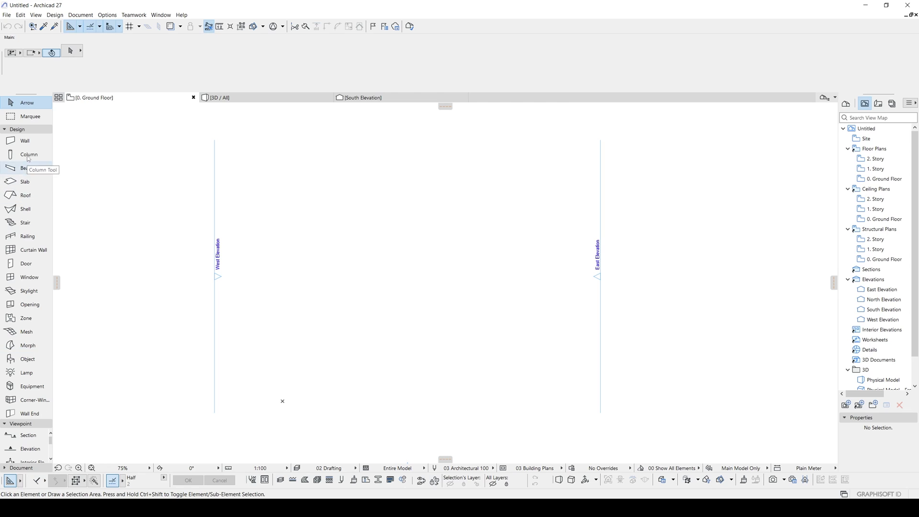
pyautogui.click(6, 131)
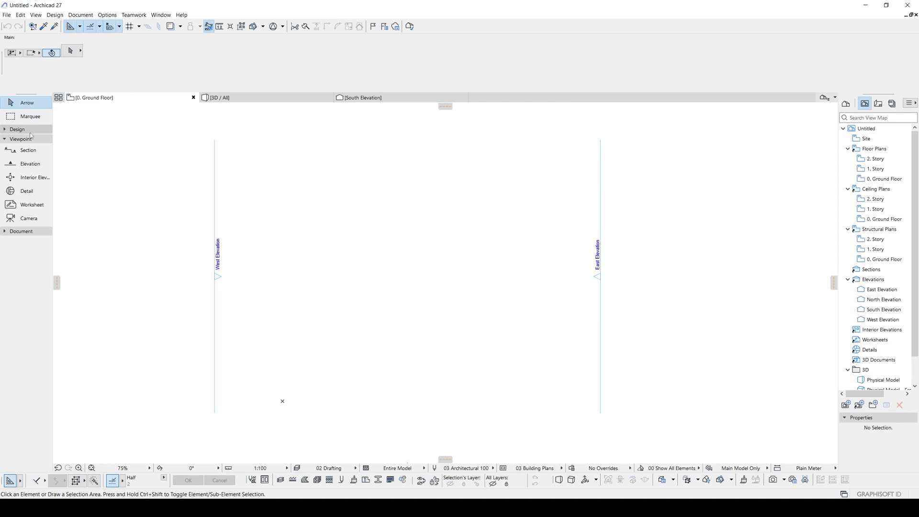
pyautogui.click(3, 232)
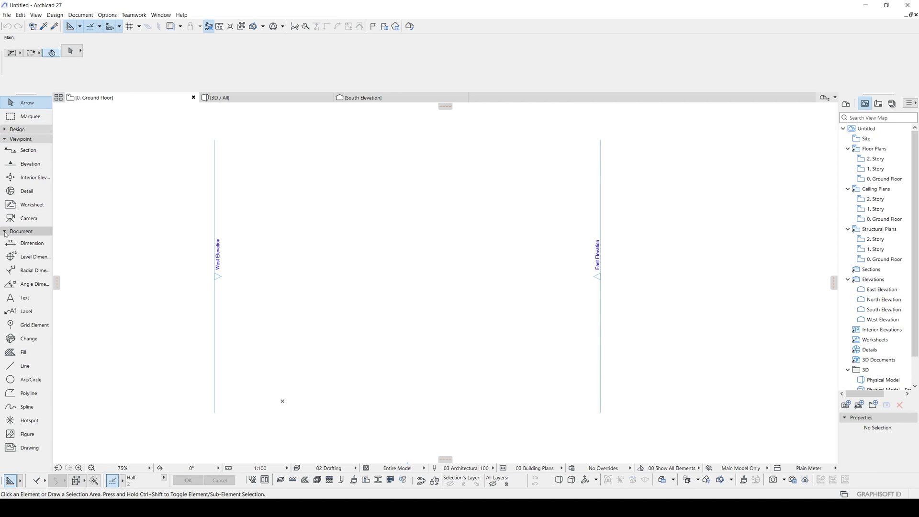
# Draw a closed seat rectangle 50 cm wide and 45 cm high with the Line tool on the ground floor plan
pyautogui.click(22, 366)
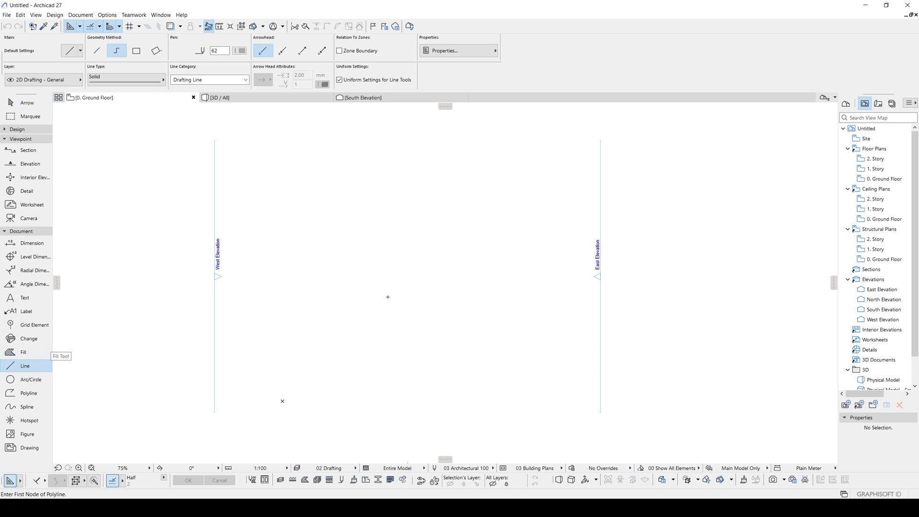
pyautogui.scroll(3, 533, 303)
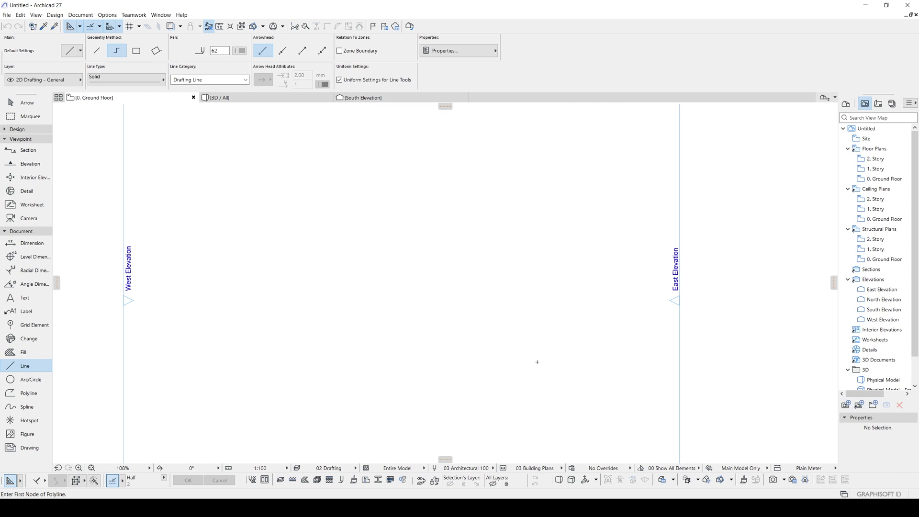
pyautogui.moveTo(423, 340); pyautogui.dragTo(515, 261, button='middle')
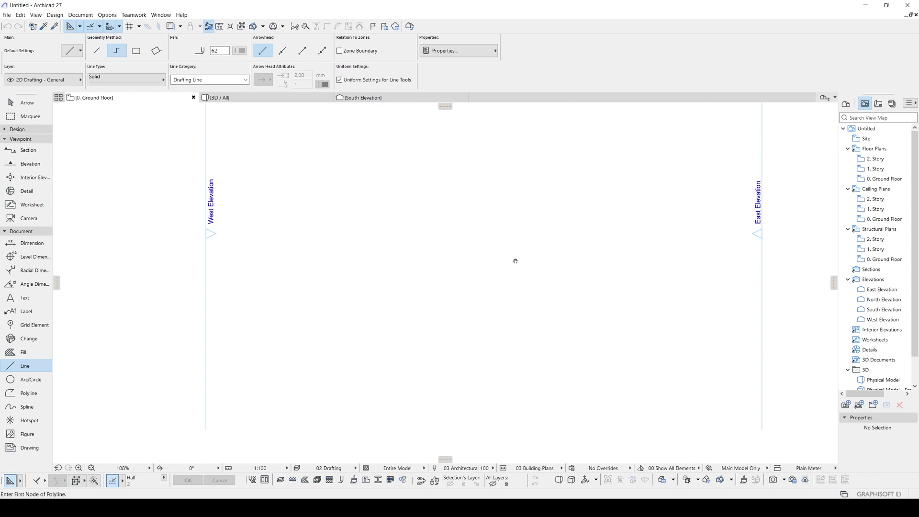
pyautogui.click(440, 376)
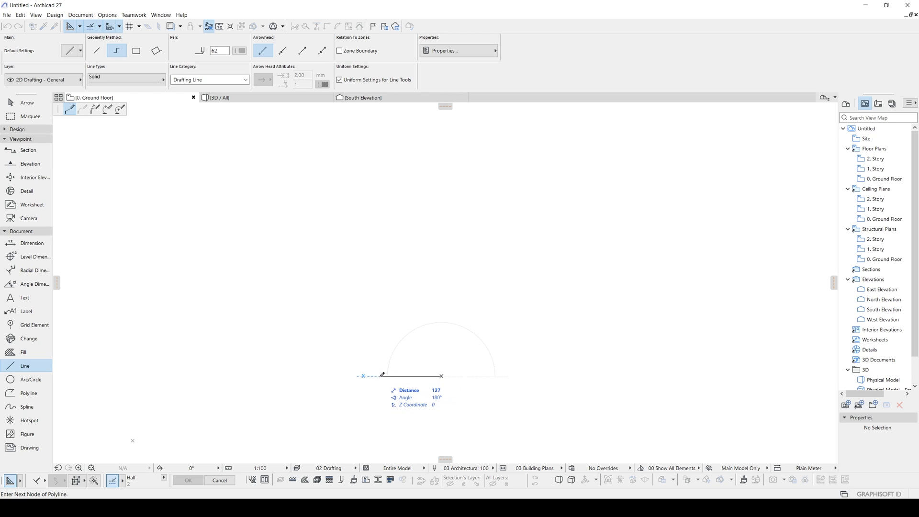
pyautogui.write('50')
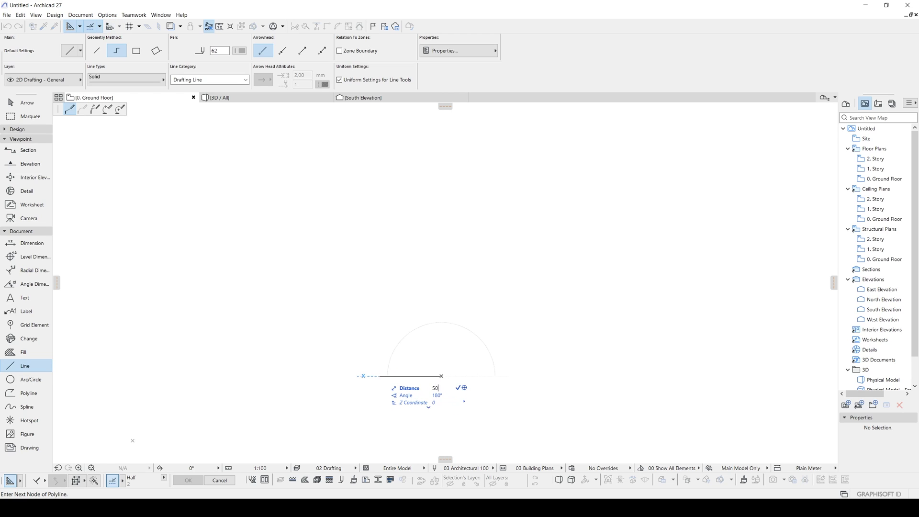
pyautogui.press('Return')
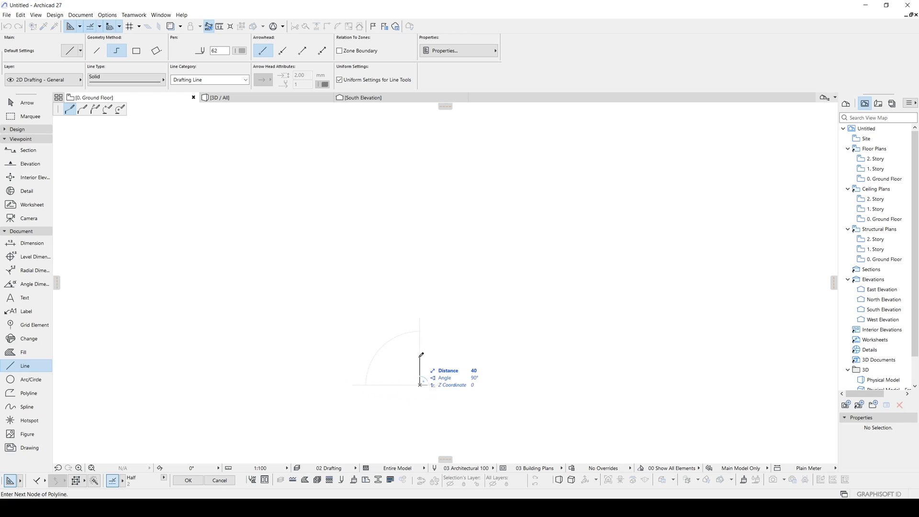
pyautogui.write('4')
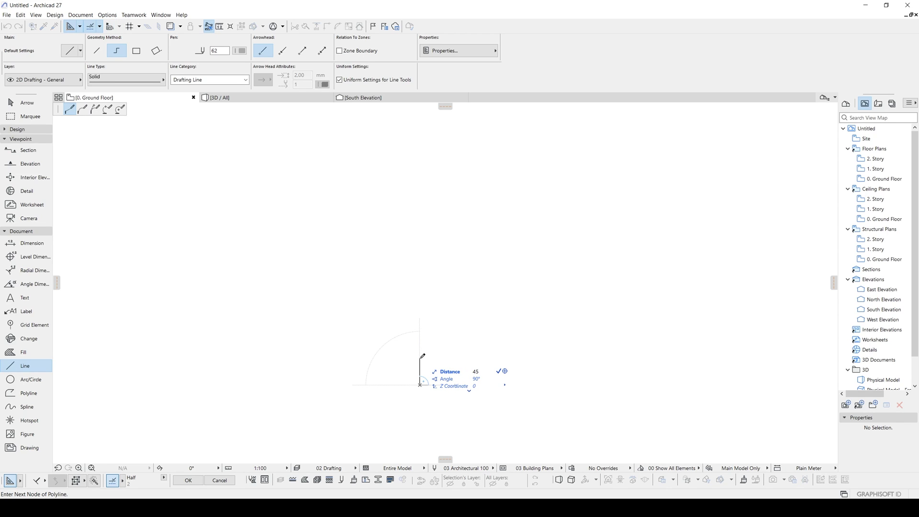
pyautogui.press('Return')
pyautogui.click(455, 353)
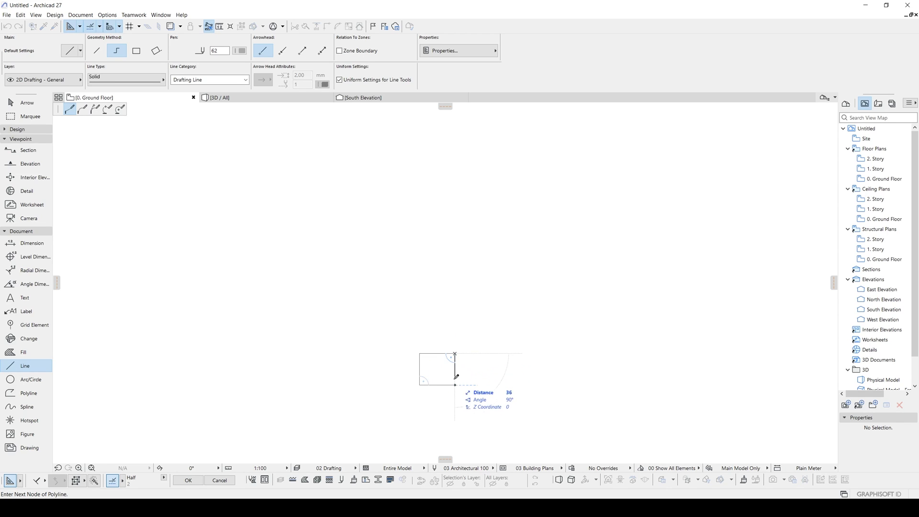
pyautogui.doubleClick(455, 385)
pyautogui.press('Escape')
pyautogui.press('Escape')
# Draw a 15 cm wide backrest rectangle from the seat's upper-right corner, rising about 65 cm above the seat and reaching down to its base
pyautogui.scroll(3, 458, 365)
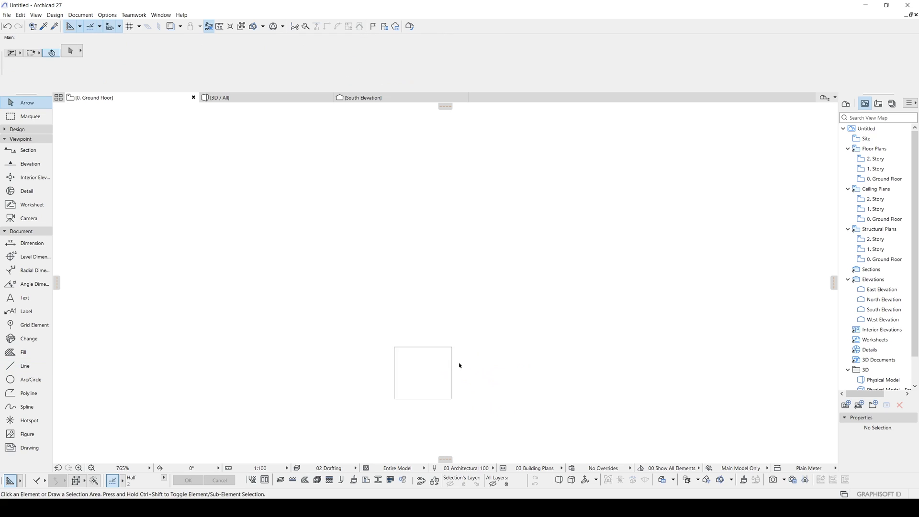
pyautogui.moveTo(458, 365); pyautogui.dragTo(413, 376, button='middle')
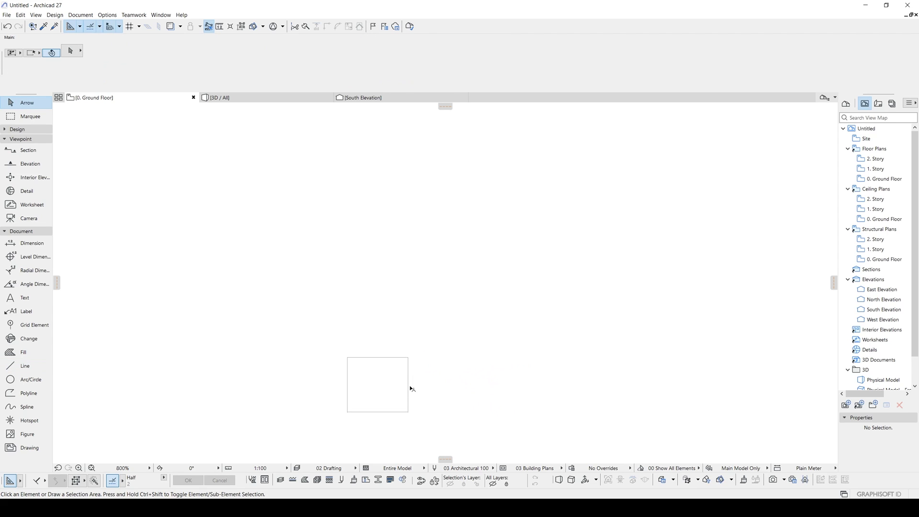
pyautogui.press('l')
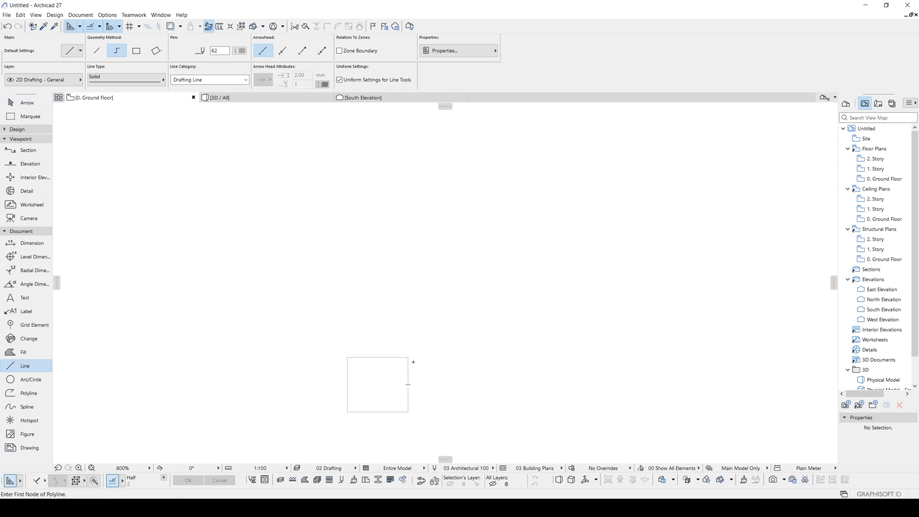
pyautogui.click(407, 357)
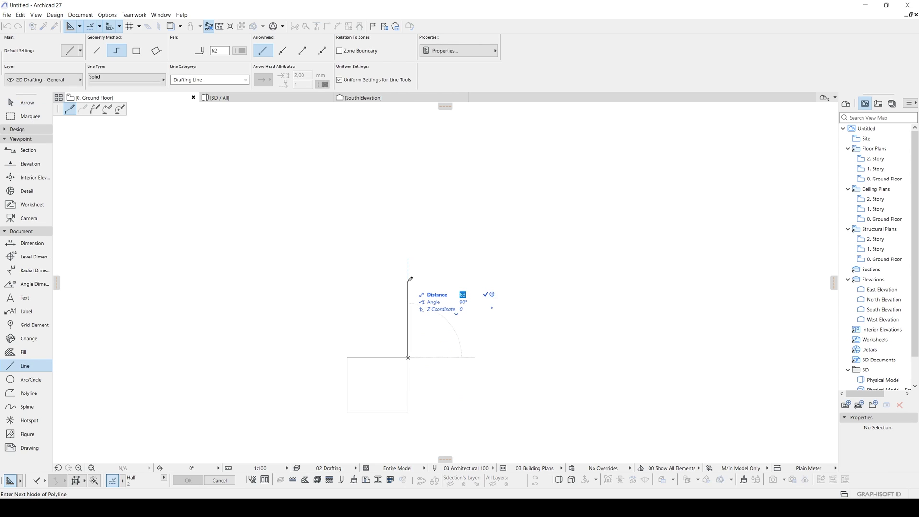
pyautogui.click(409, 277)
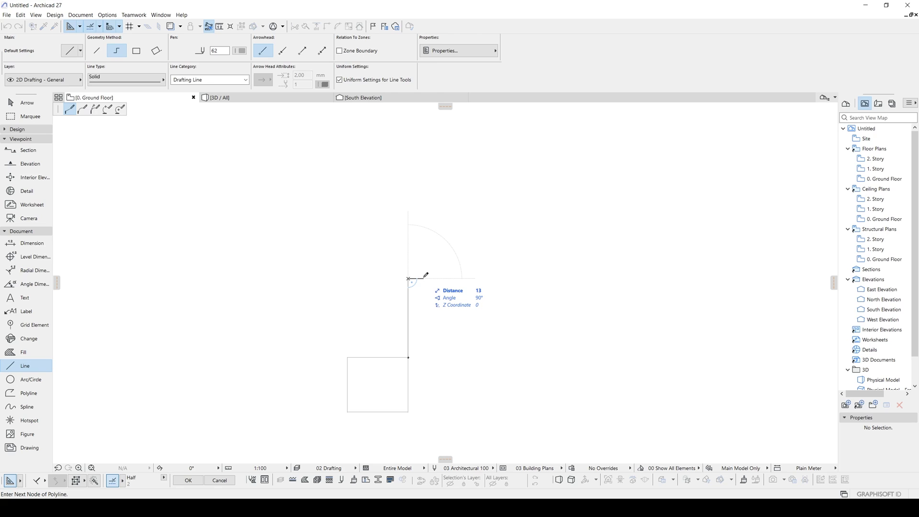
pyautogui.write('20')
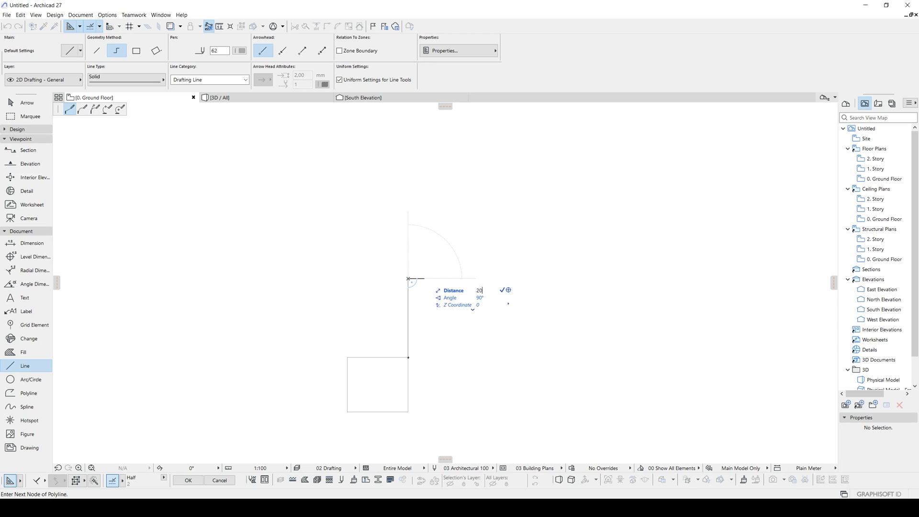
pyautogui.press('Return')
pyautogui.press('BackSpace')
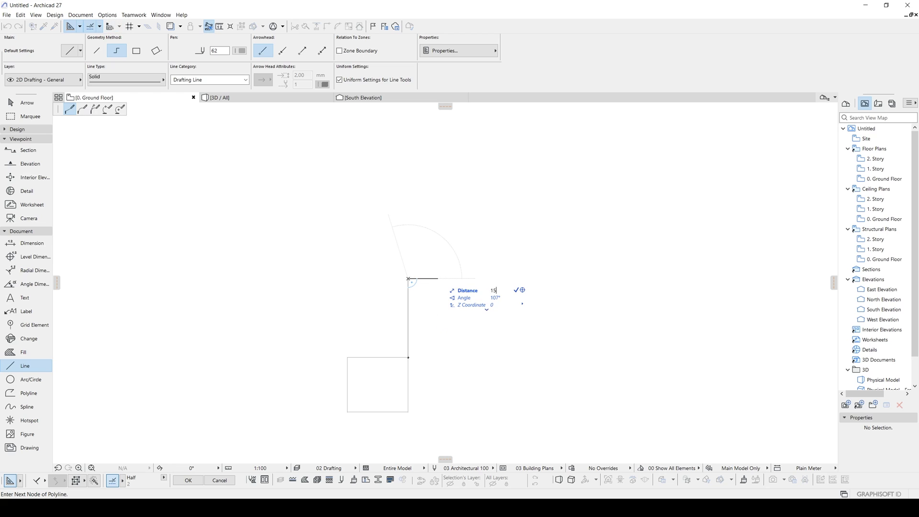
pyautogui.click(426, 278)
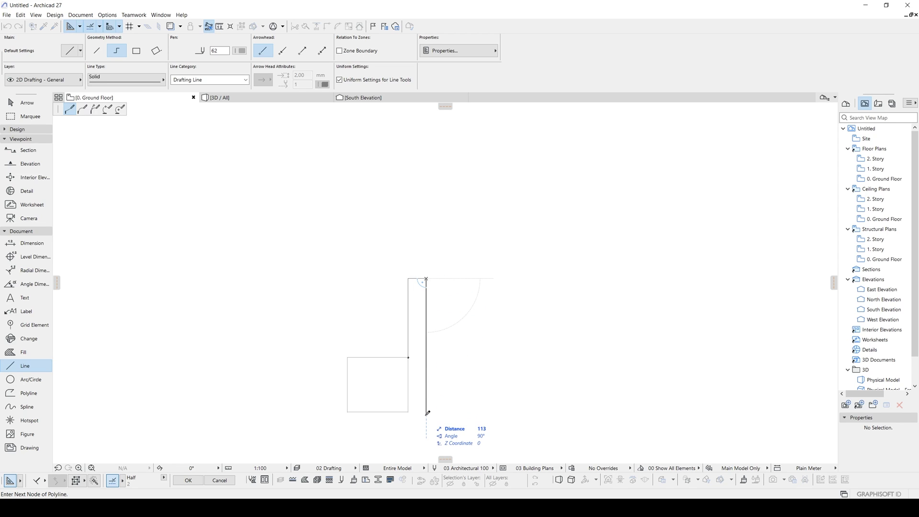
pyautogui.press('space')
pyautogui.click(409, 411)
pyautogui.doubleClick(409, 411)
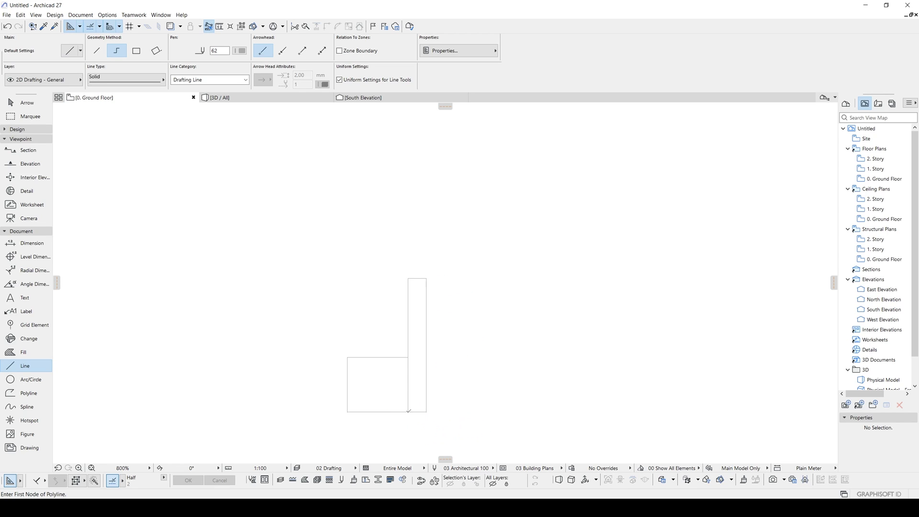
pyautogui.press('Escape')
# Trim away the shared vertical segment between the seat and backrest to leave a single L-shaped bench outline
pyautogui.moveTo(477, 357); pyautogui.dragTo(494, 345, button='middle')
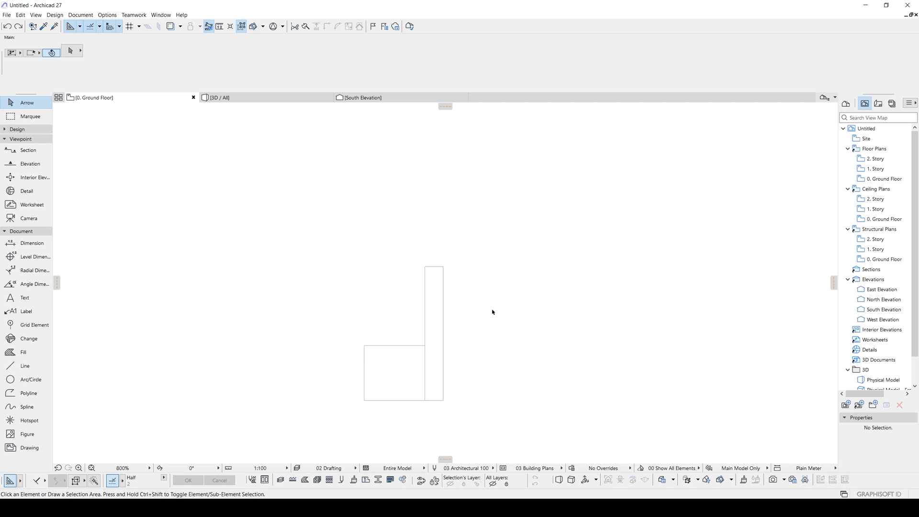
pyautogui.keyDown('ctrl'); pyautogui.click(424, 372); pyautogui.keyUp('ctrl')
pyautogui.moveTo(463, 357); pyautogui.dragTo(434, 297, button='middle')
pyautogui.scroll(-1, 446, 335)
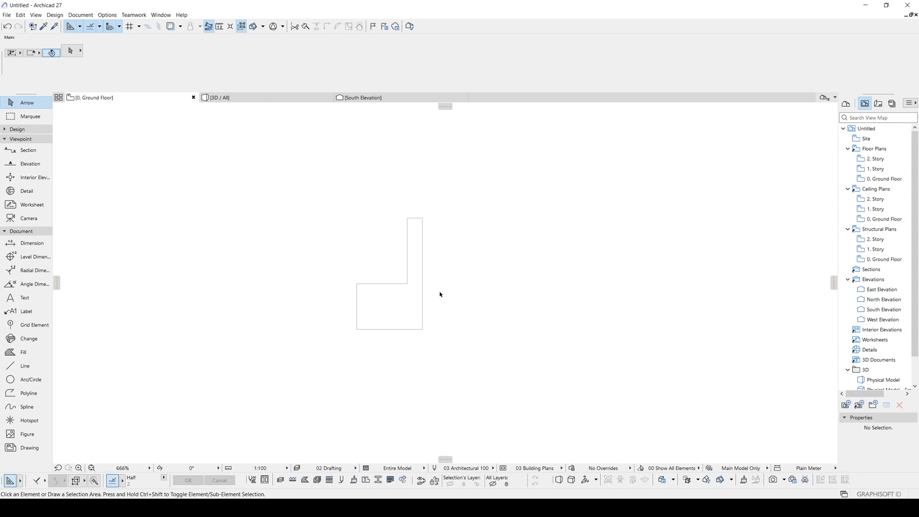
# Draw an open natural spline over the L-shaped guide, from the front of its base across seat and backrest to the rear of the base
pyautogui.click(25, 407)
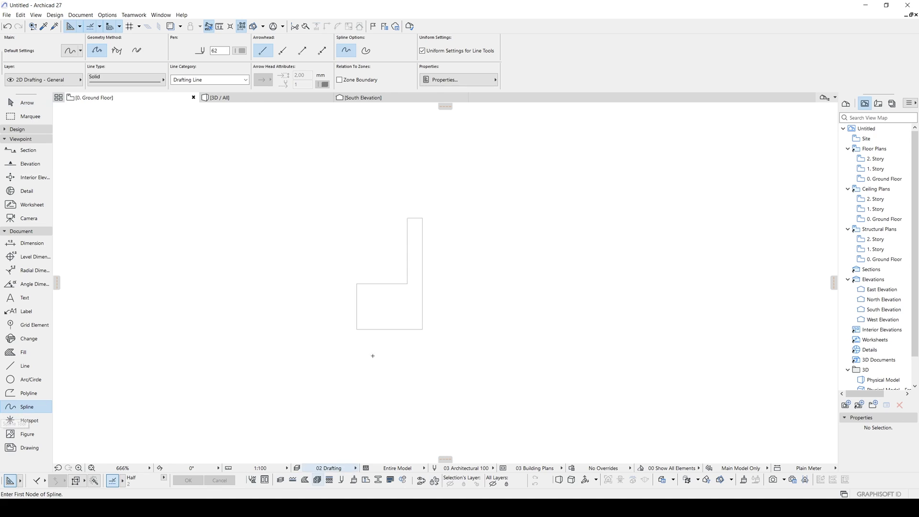
pyautogui.scroll(3, 382, 395)
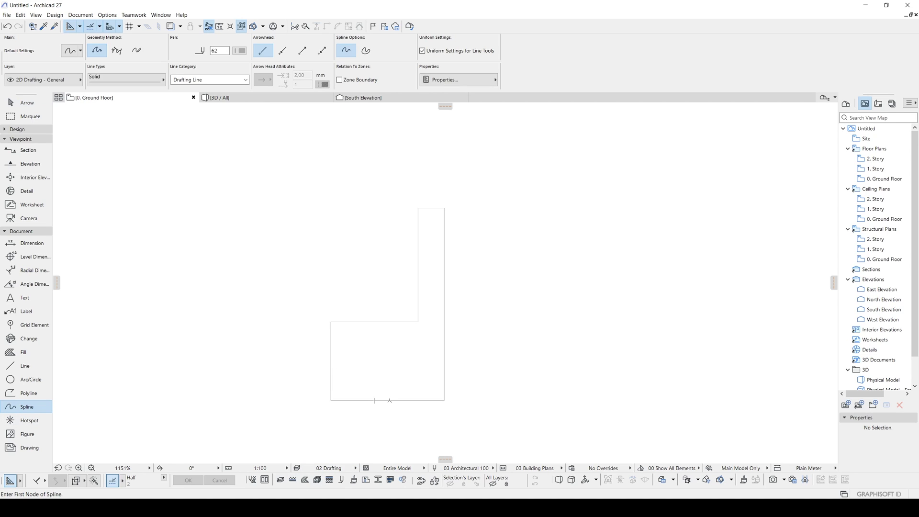
pyautogui.click(345, 399)
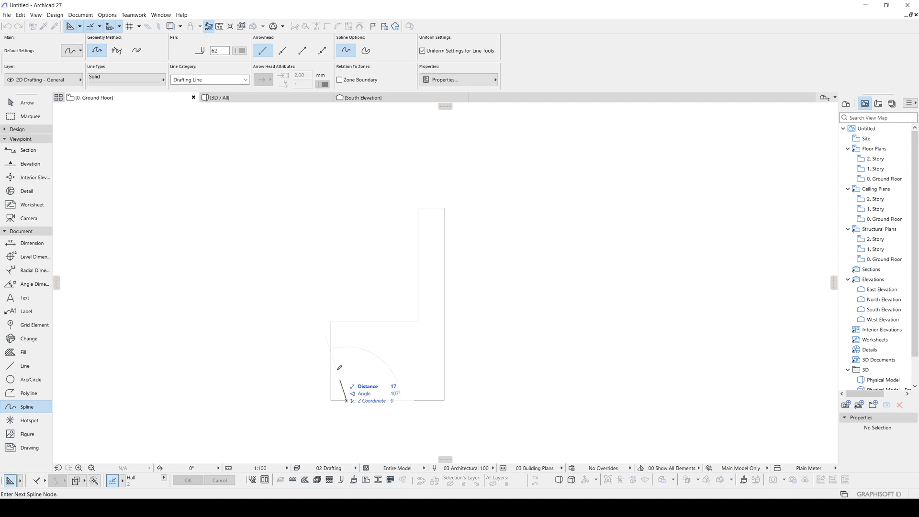
pyautogui.click(331, 360)
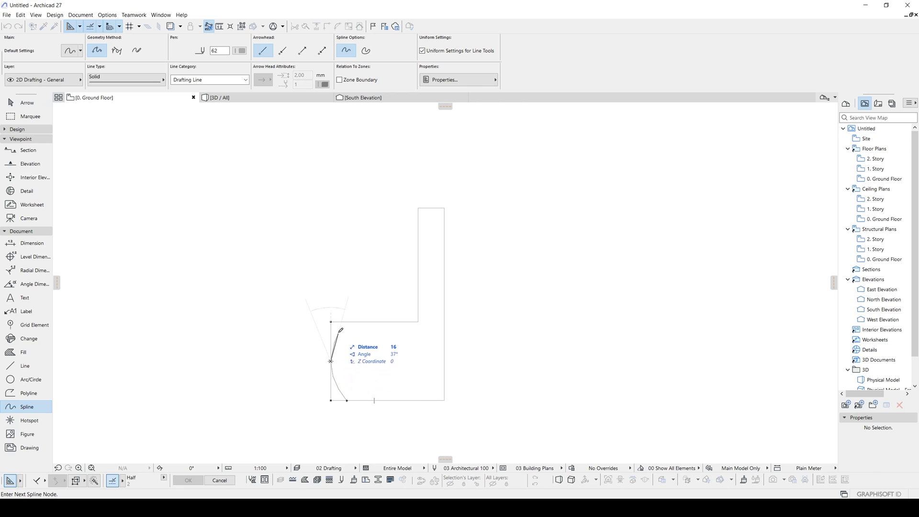
pyautogui.click(347, 321)
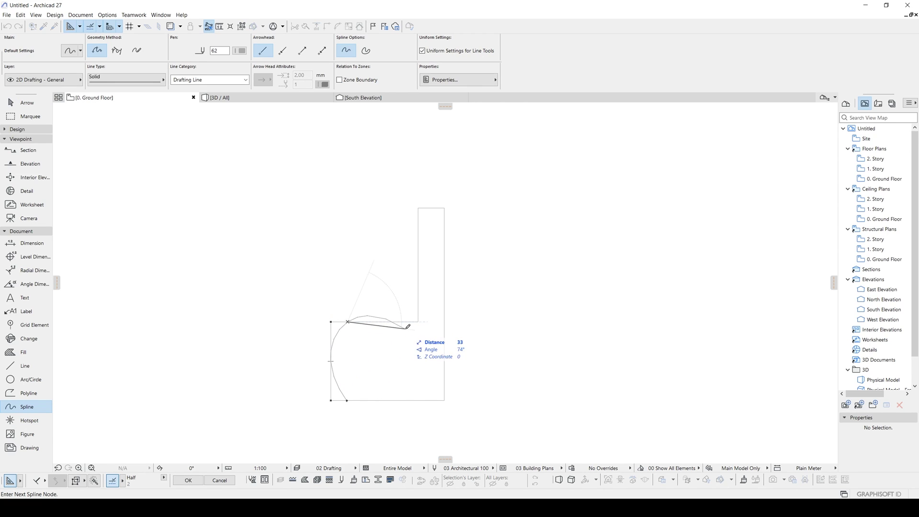
pyautogui.click(394, 328)
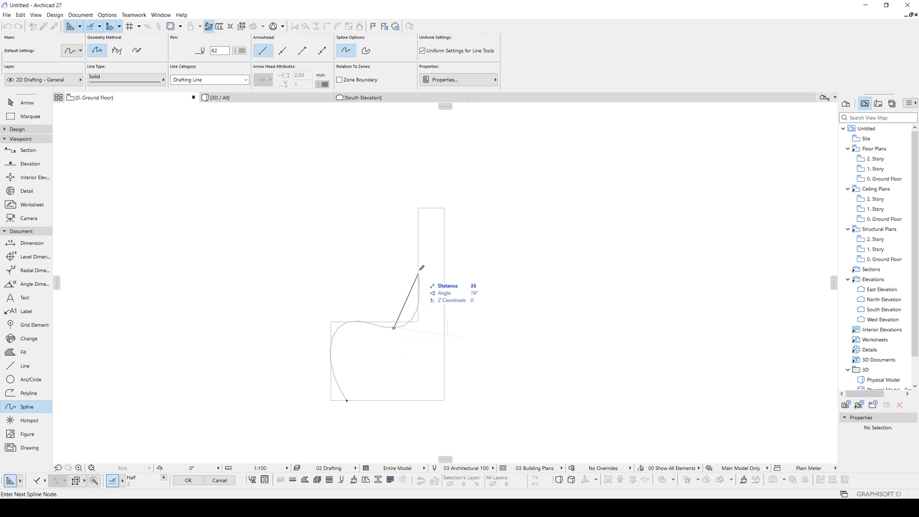
pyautogui.click(424, 208)
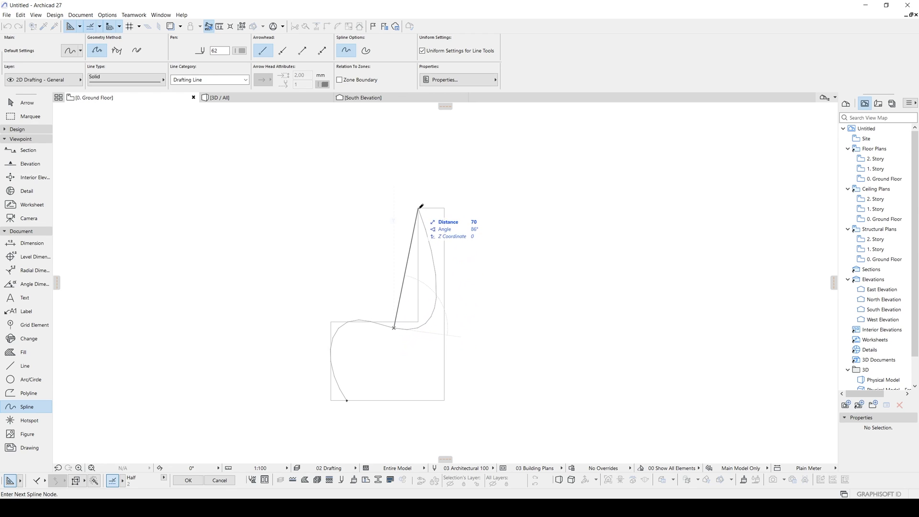
pyautogui.click(445, 229)
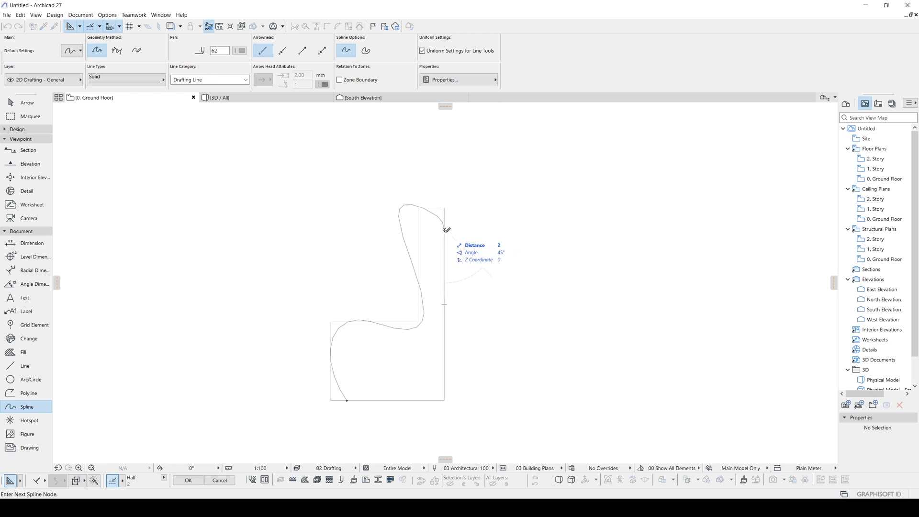
pyautogui.click(429, 400)
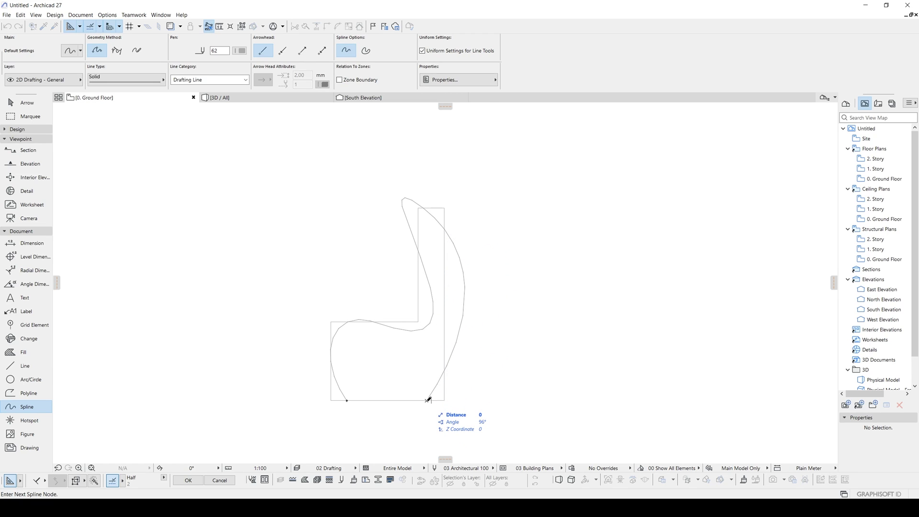
pyautogui.click(428, 399)
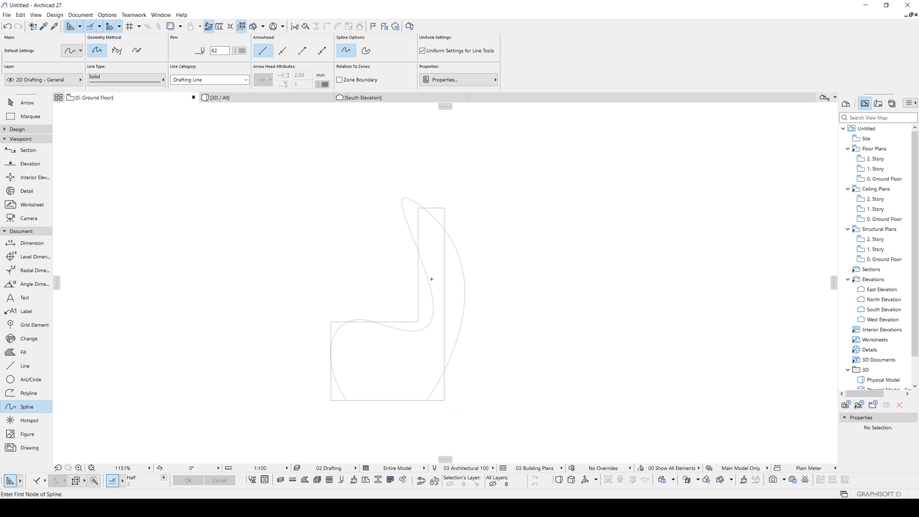
# Leave the Spline tool and select the newly drawn bench-profile spline
pyautogui.press('Escape')
pyautogui.click(402, 203)
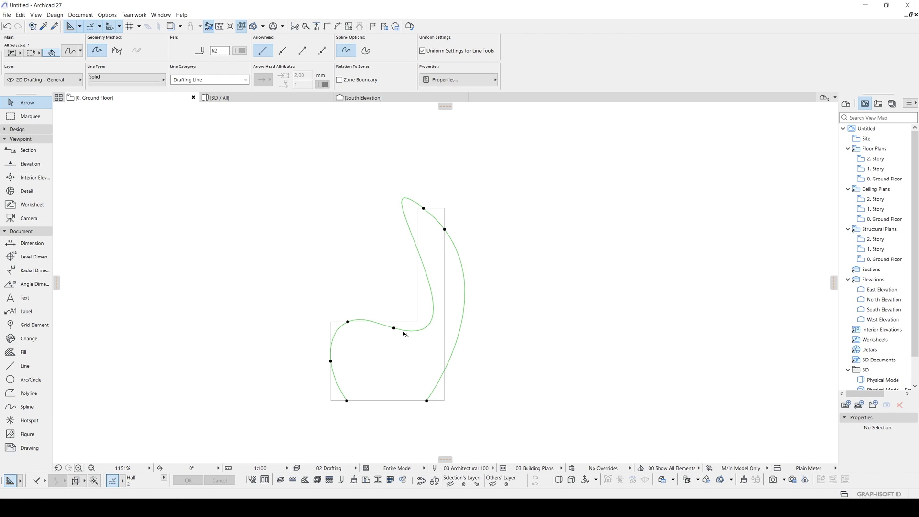
pyautogui.scroll(1, 404, 333)
pyautogui.moveTo(477, 275); pyautogui.dragTo(529, 287, button='middle')
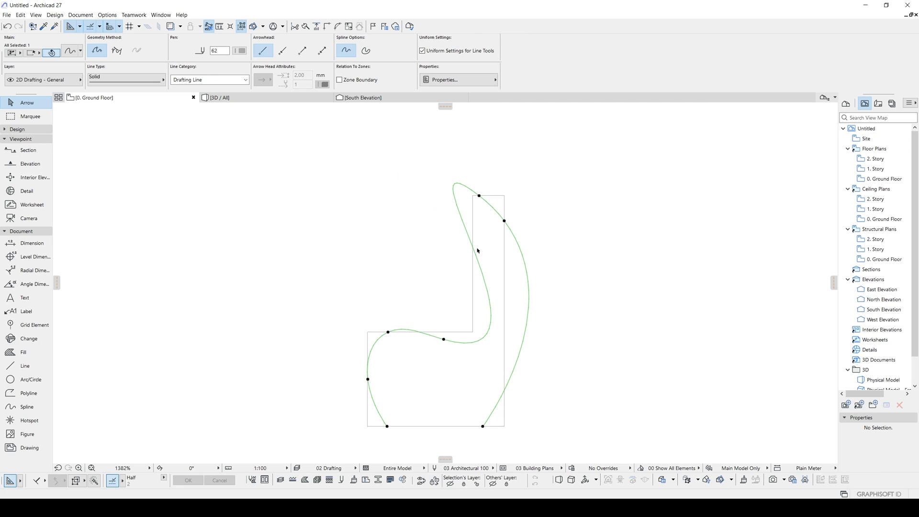
pyautogui.click(491, 315)
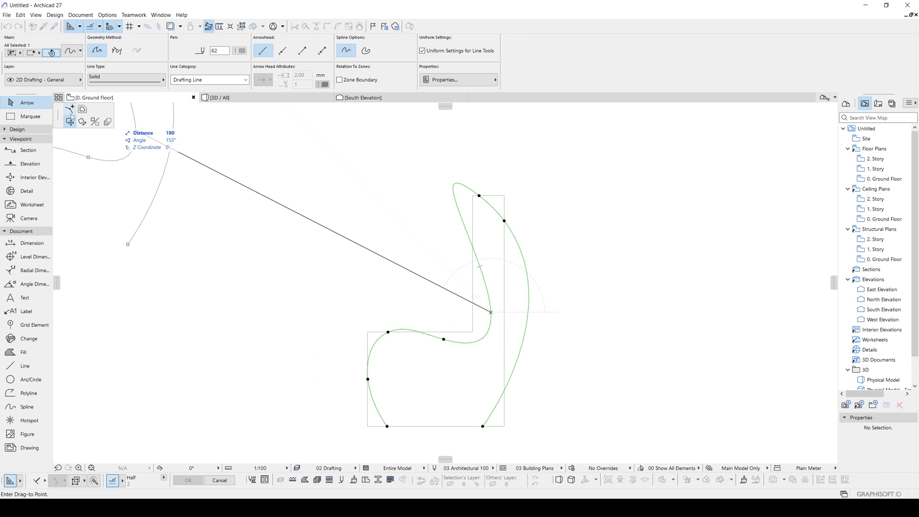
pyautogui.click(87, 132)
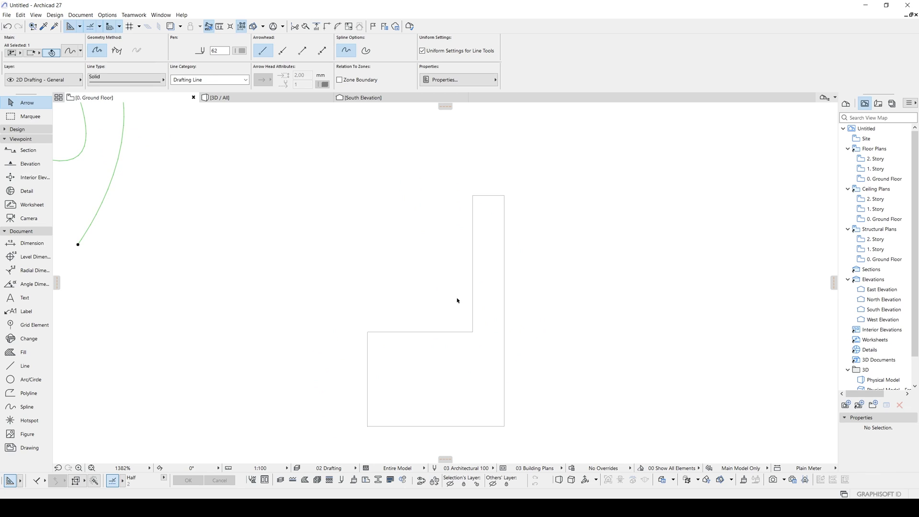
pyautogui.hotkey('ctrl', 'z')
pyautogui.click(488, 330)
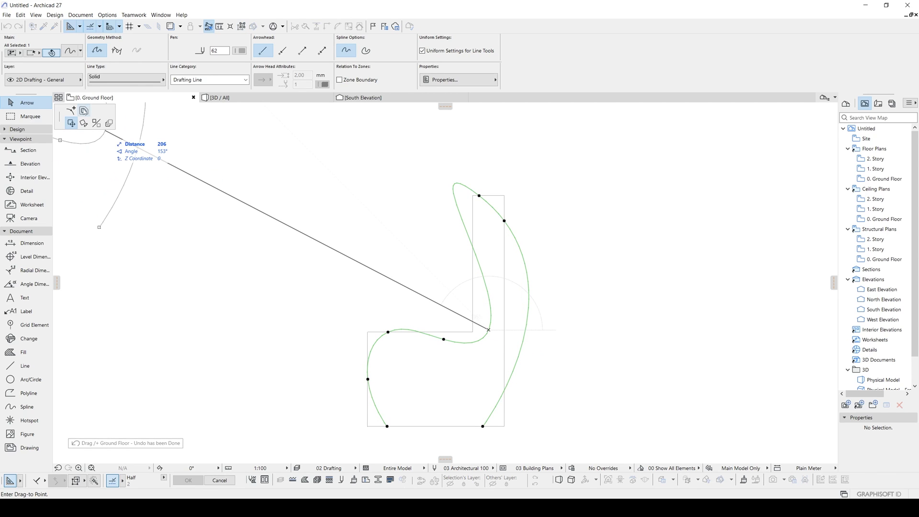
pyautogui.press('Escape')
# Add a spline node at the seat-backrest corner, shift the seat node forward and lower the backrest's top node onto the guide's front edge
pyautogui.click(489, 330)
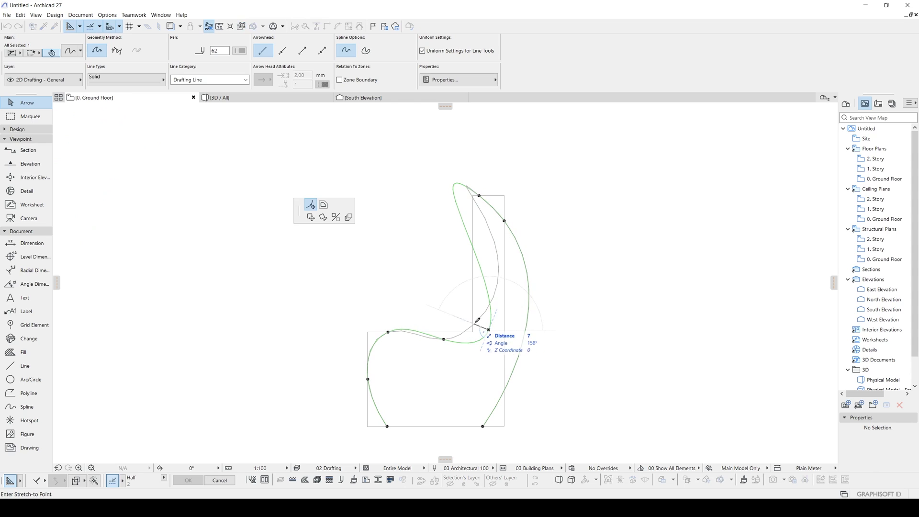
pyautogui.click(470, 318)
pyautogui.click(443, 338)
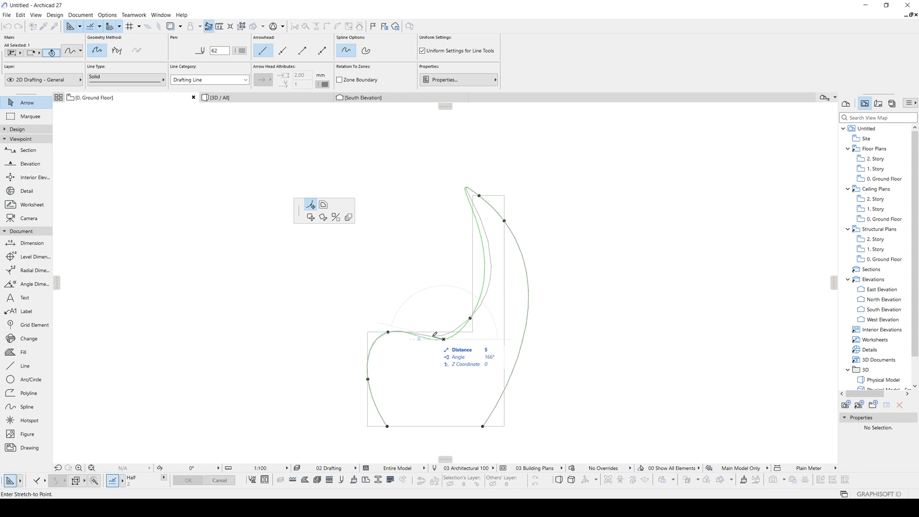
pyautogui.click(432, 339)
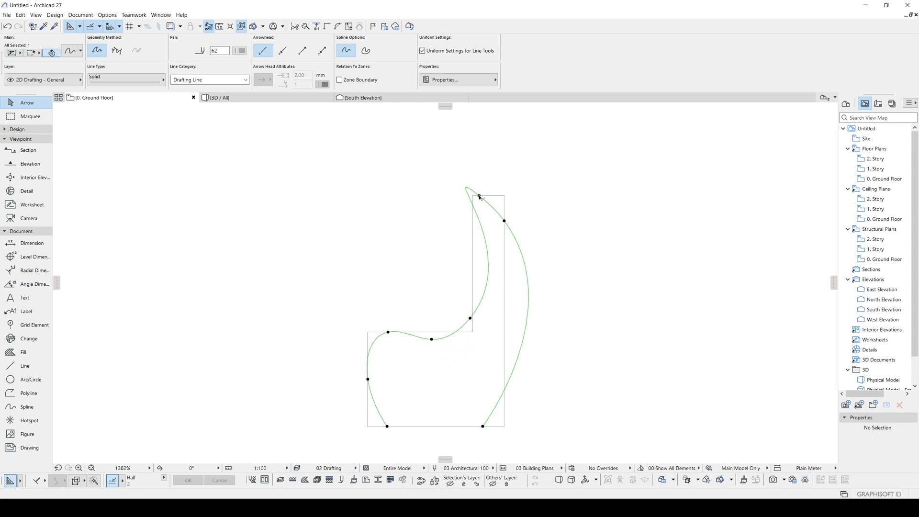
pyautogui.click(479, 196)
pyautogui.click(547, 259)
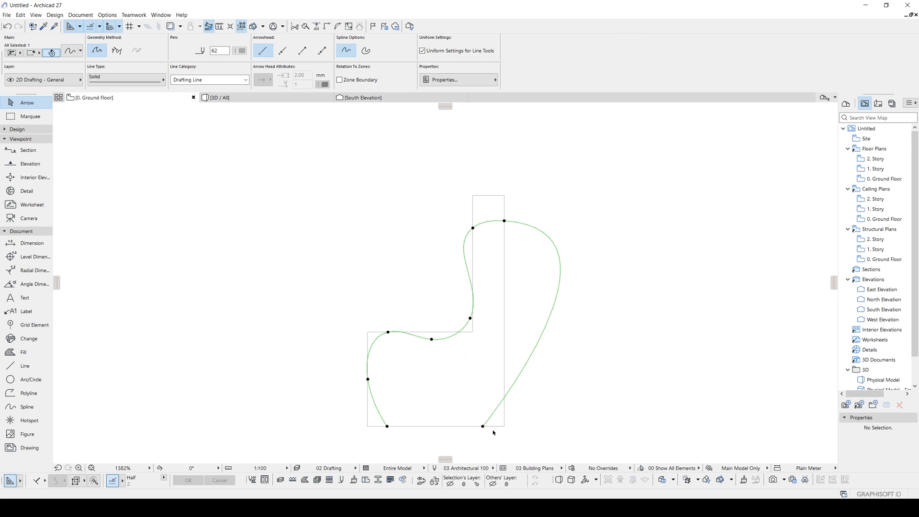
# Add two nodes along the spline's rear curve and move the rear and top nodes to fit the backrest guide closely
pyautogui.click(545, 330)
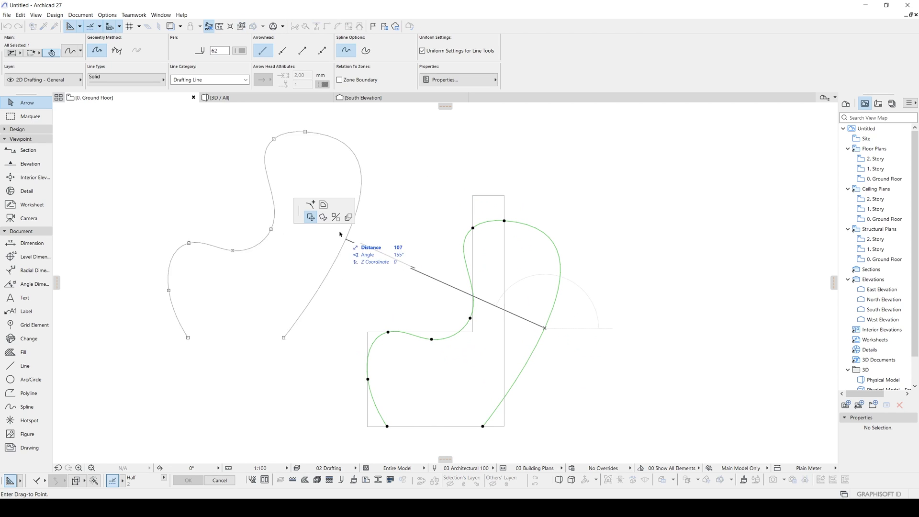
pyautogui.press('Escape')
pyautogui.click(545, 329)
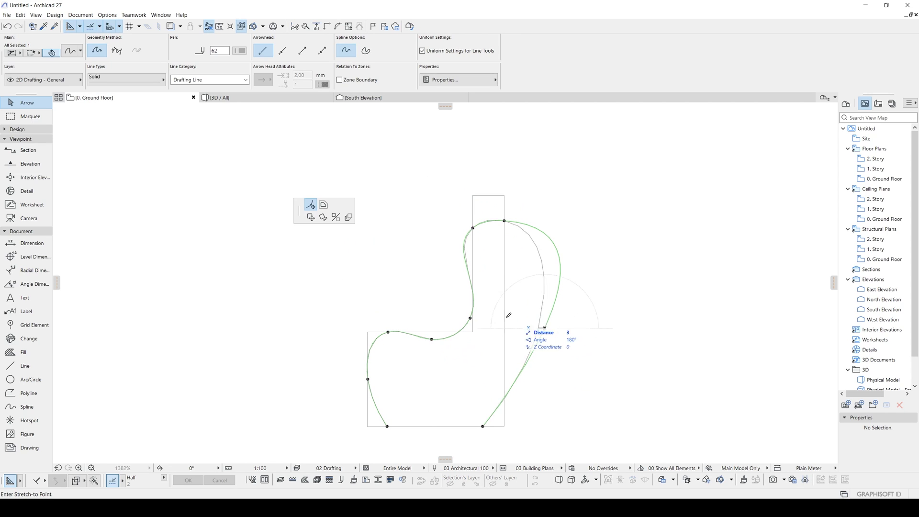
pyautogui.click(517, 368)
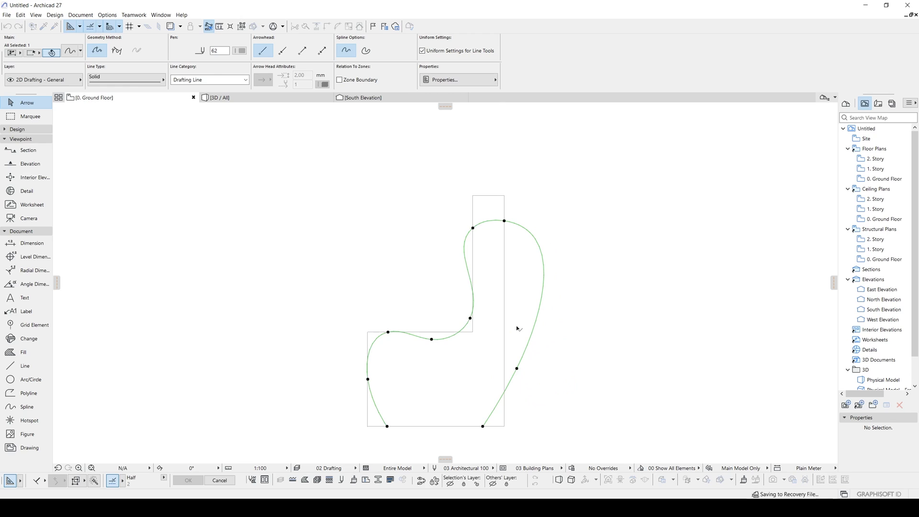
pyautogui.click(539, 244)
pyautogui.press('Escape')
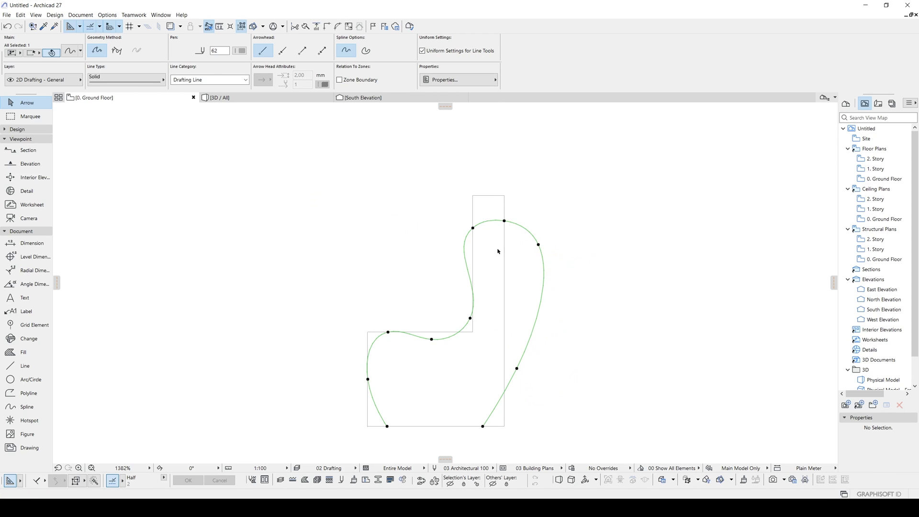
pyautogui.click(538, 246)
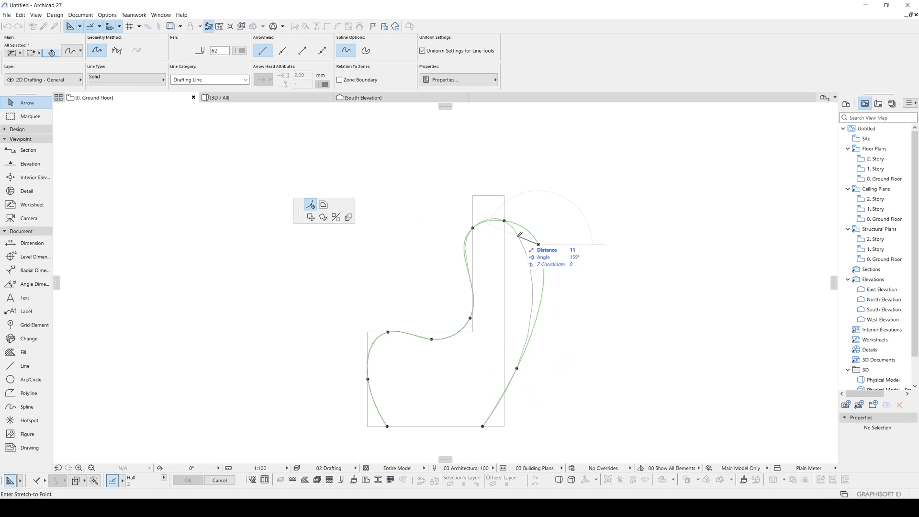
pyautogui.click(518, 235)
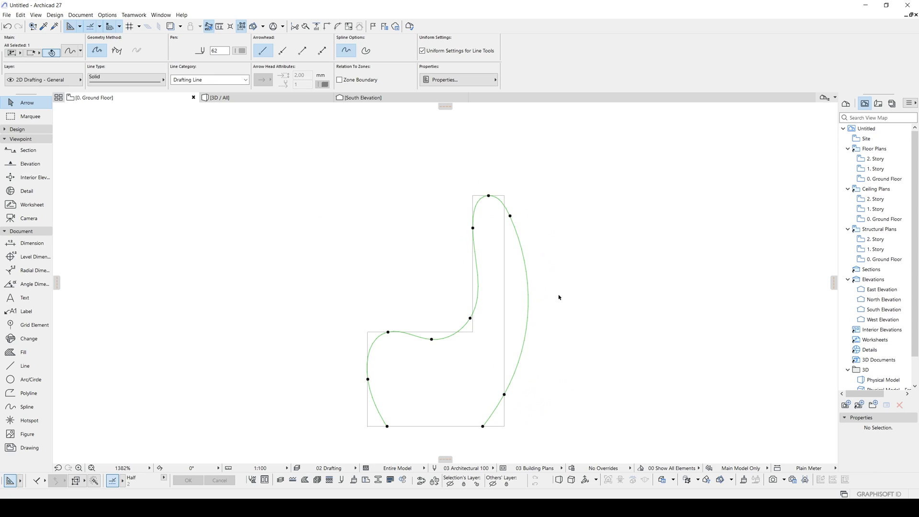
# Move the seat-backrest corner node and the neighbouring seat node forward to soften the inner curve
pyautogui.click(470, 319)
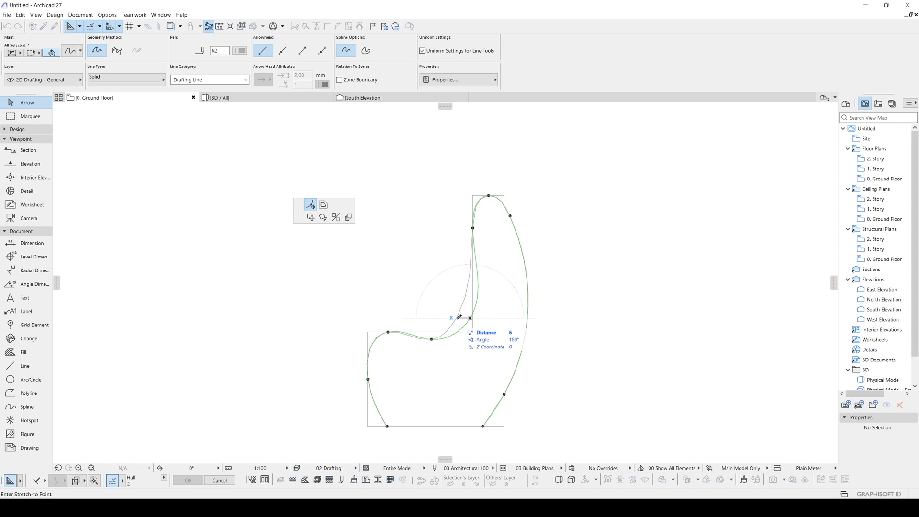
pyautogui.click(467, 324)
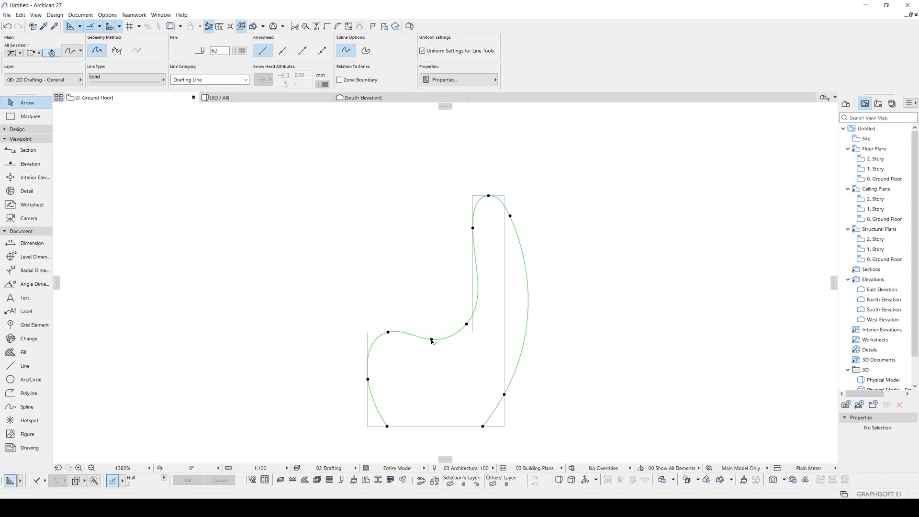
pyautogui.moveTo(431, 339); pyautogui.dragTo(453, 316)
# Move the spline's top node to the guide's upper rear corner and lower the backrest's front node
pyautogui.click(473, 228)
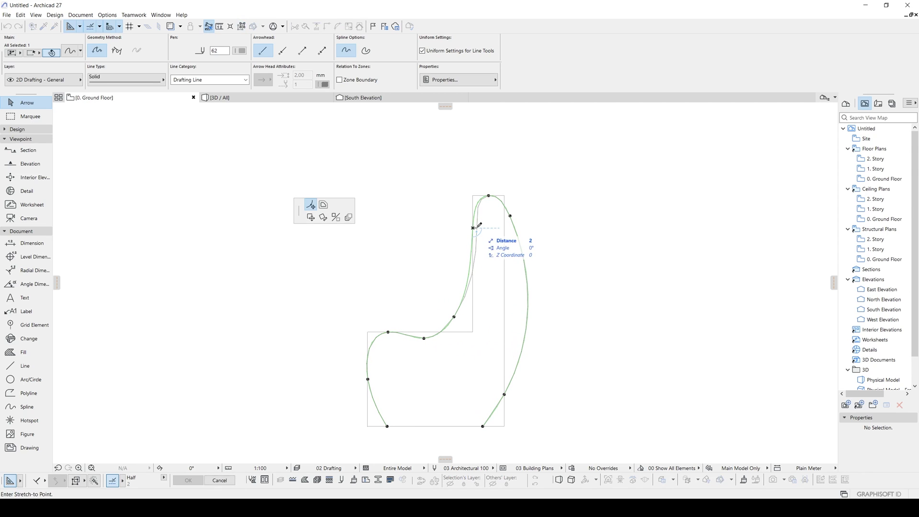
pyautogui.click(477, 228)
pyautogui.click(488, 195)
pyautogui.moveTo(503, 193); pyautogui.dragTo(507, 195)
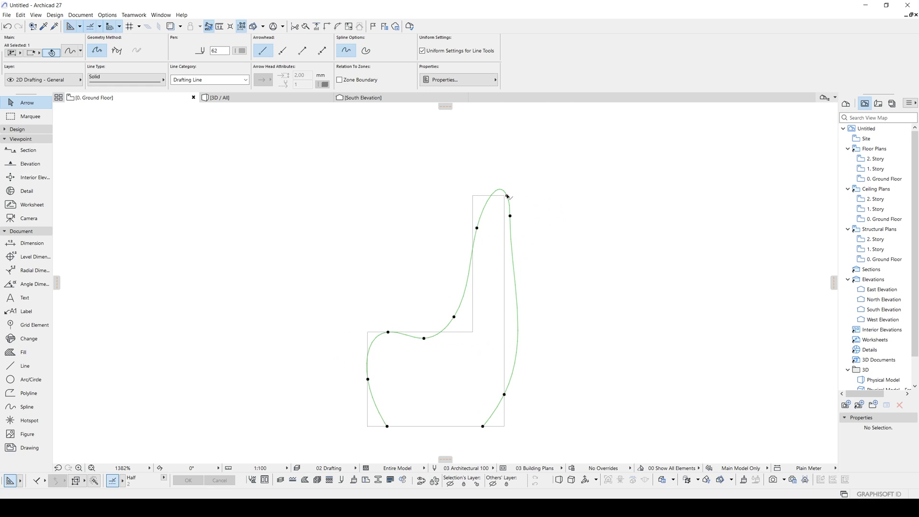
pyautogui.moveTo(476, 232); pyautogui.dragTo(468, 264)
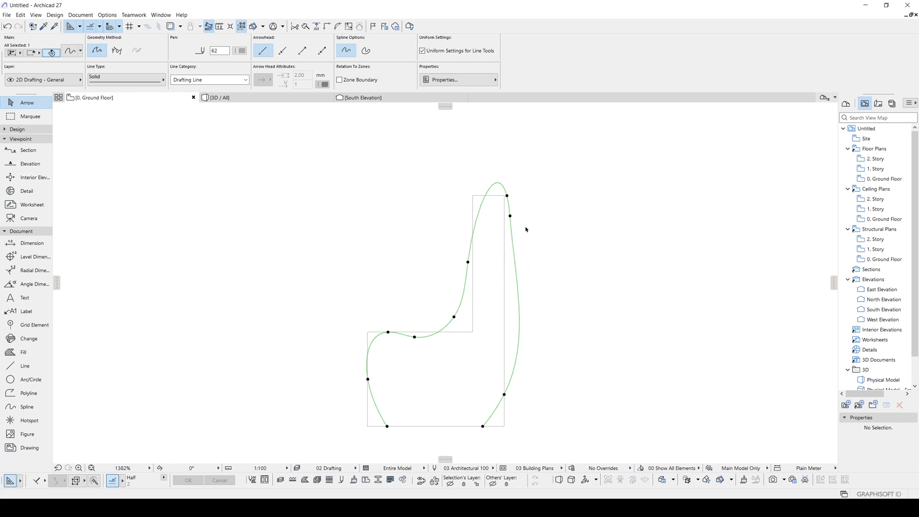
# Add a node at the backrest's top front and move the upper rear node down to the middle of the back curve
pyautogui.moveTo(510, 215); pyautogui.dragTo(523, 302)
pyautogui.press('Escape')
pyautogui.click(484, 199)
pyautogui.press('Escape')
pyautogui.click(511, 216)
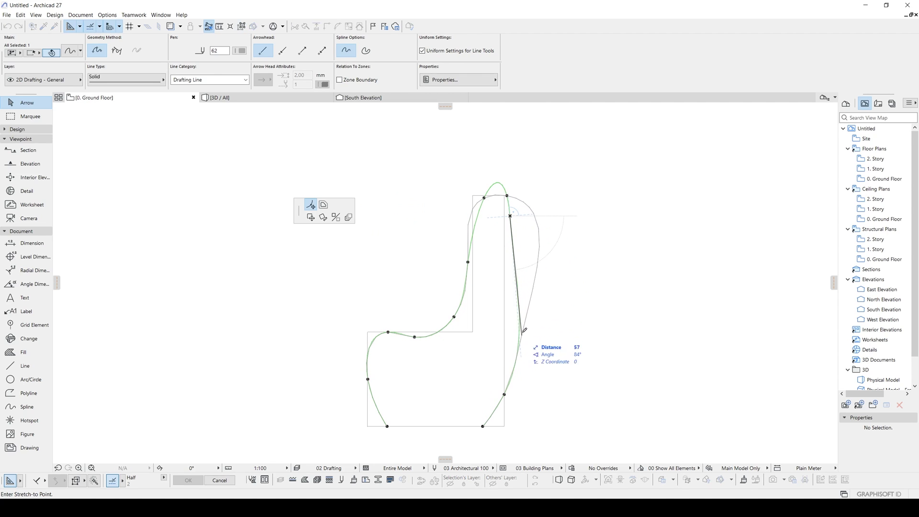
pyautogui.click(525, 301)
# Switch the spline to the Bezier geometry method and pull the top rear node's outer handle downward to tighten the back curve
pyautogui.moveTo(478, 244); pyautogui.dragTo(510, 235, button='middle')
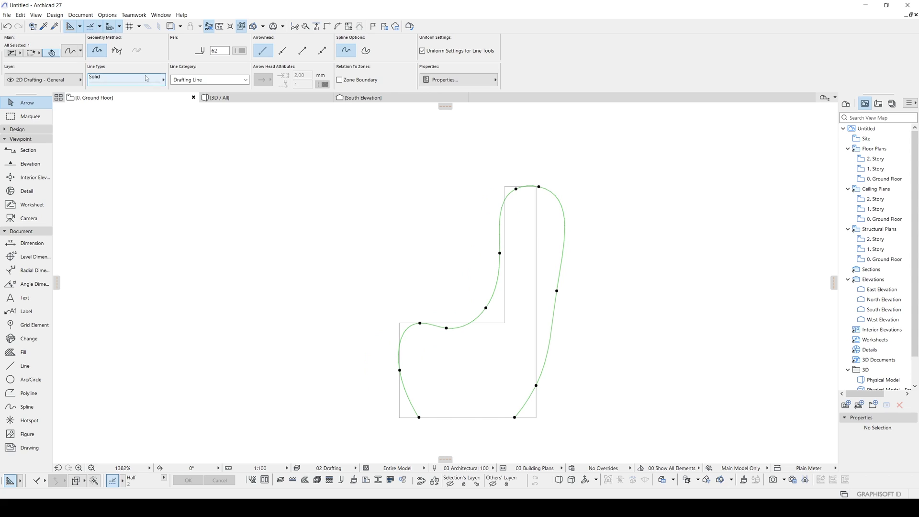
pyautogui.click(116, 51)
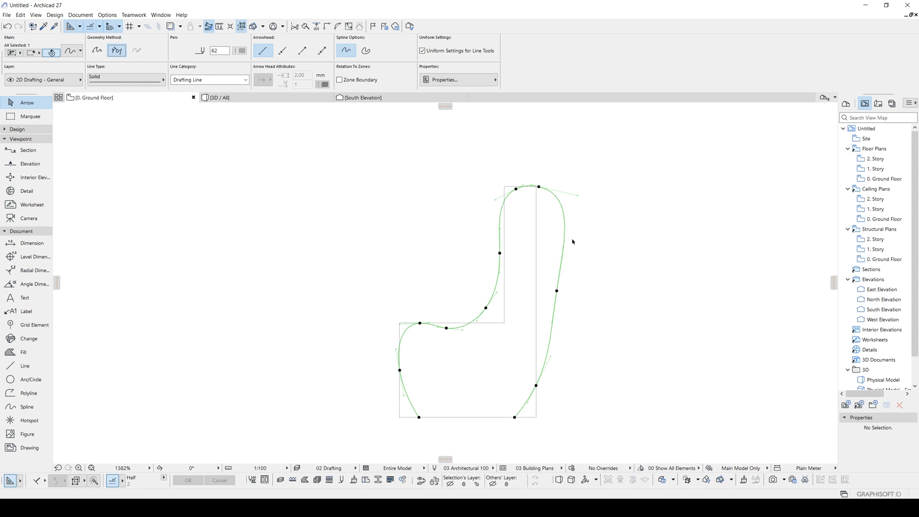
pyautogui.click(577, 196)
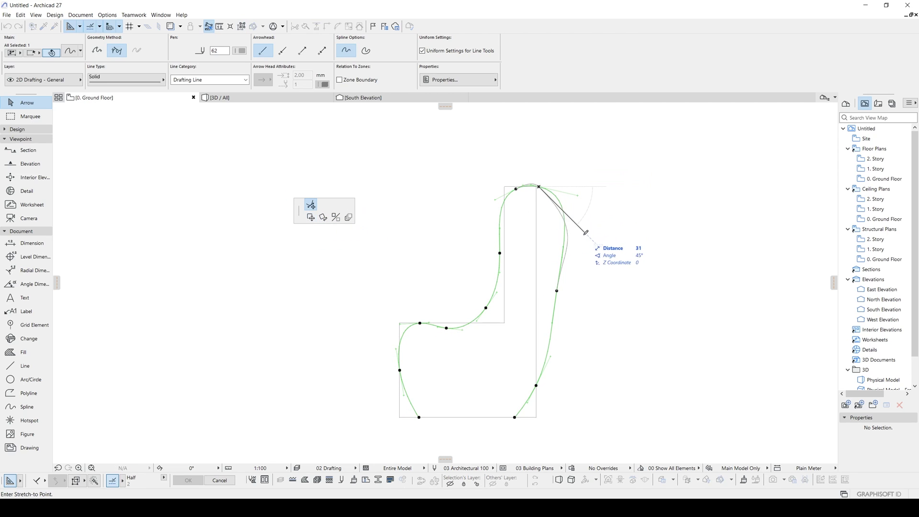
pyautogui.click(575, 233)
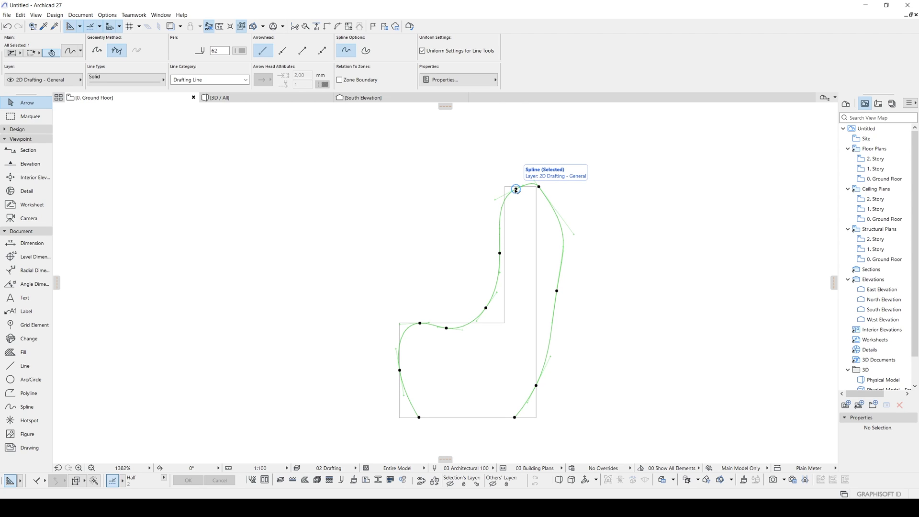
# Simplify the spline's back curve by removing the lowest back node and moving the mid-back node downward
pyautogui.click(515, 190)
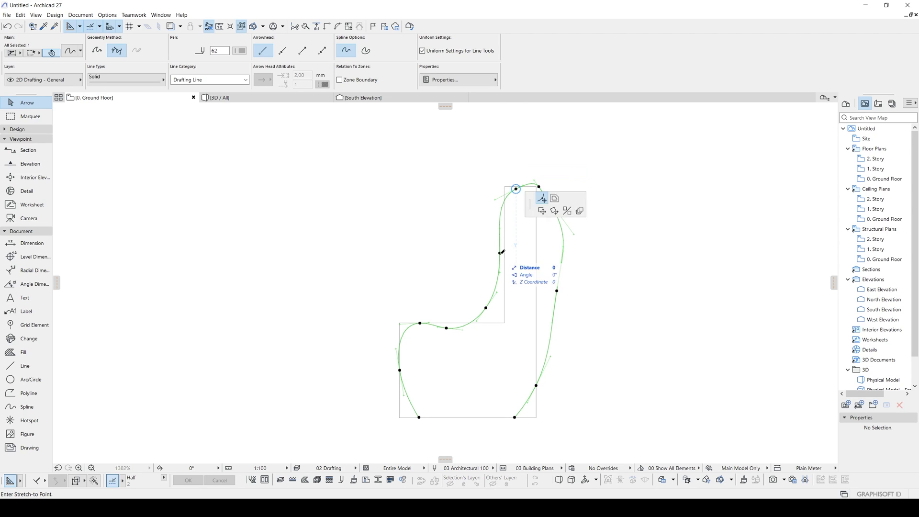
pyautogui.click(499, 254)
pyautogui.click(557, 291)
pyautogui.click(547, 335)
pyautogui.click(554, 294)
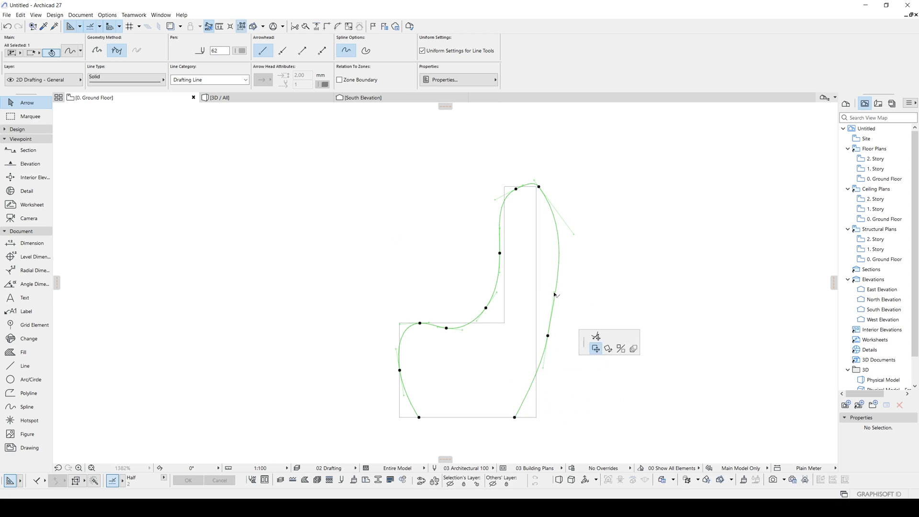
pyautogui.click(551, 289)
# Lower the backrest's top front node and pull the top rear node's outer handle nearly horizontal to round the top
pyautogui.click(515, 188)
pyautogui.scroll(2, 514, 198)
pyautogui.click(512, 202)
pyautogui.click(484, 216)
pyautogui.click(494, 226)
pyautogui.click(572, 277)
pyautogui.click(578, 185)
pyautogui.moveTo(572, 278); pyautogui.dragTo(587, 209, button='middle')
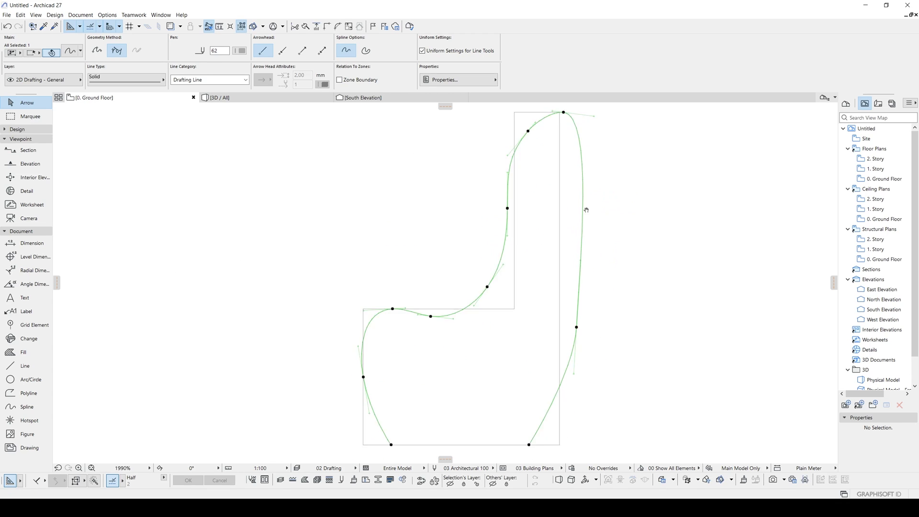
# Remove the remaining back node and aim the rear bottom end's handle up and outward to shape the back
pyautogui.scroll(-2, 576, 326)
pyautogui.click(532, 400)
pyautogui.click(534, 354)
pyautogui.click(566, 347)
# Merge the backrest's top front node into the top rear node and pull the rear handle downward
pyautogui.click(531, 182)
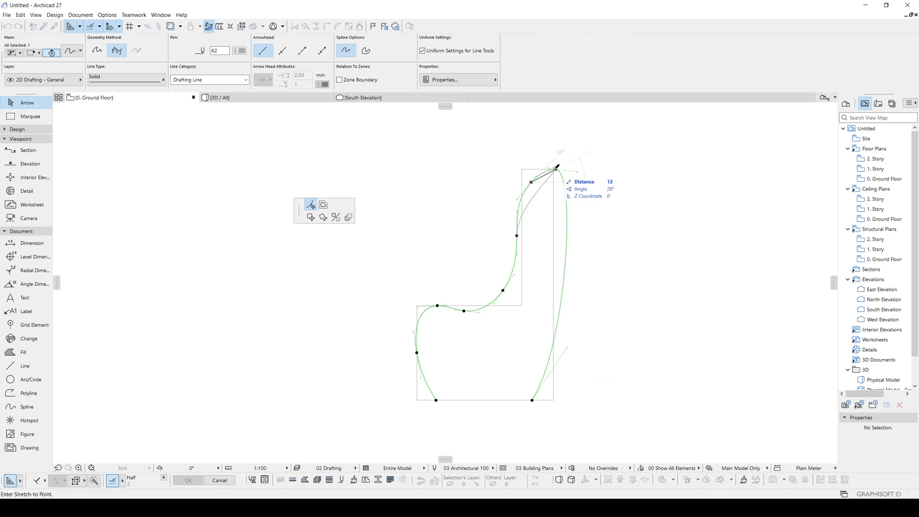
pyautogui.click(556, 169)
pyautogui.click(516, 235)
pyautogui.click(521, 225)
pyautogui.click(564, 169)
pyautogui.click(587, 200)
pyautogui.moveTo(587, 200); pyautogui.dragTo(584, 185, button='middle')
# Shift the seat-backrest corner node slightly backward and remove the backrest's middle front node
pyautogui.click(520, 211)
pyautogui.click(523, 219)
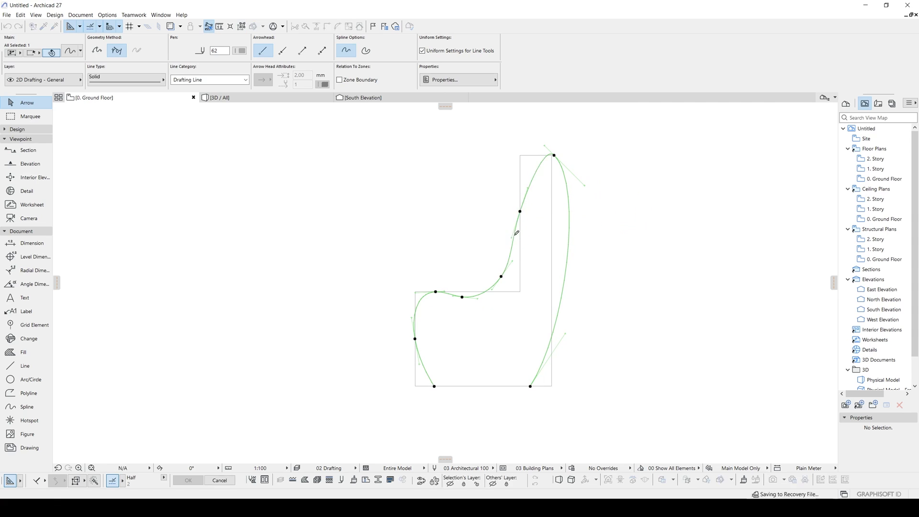
pyautogui.click(501, 276)
pyautogui.click(506, 277)
pyautogui.click(523, 219)
# Adjust both handles of the spline's top node to flatten and narrow the curve at the backrest's top
pyautogui.click(554, 155)
pyautogui.click(544, 146)
pyautogui.click(552, 155)
pyautogui.click(584, 185)
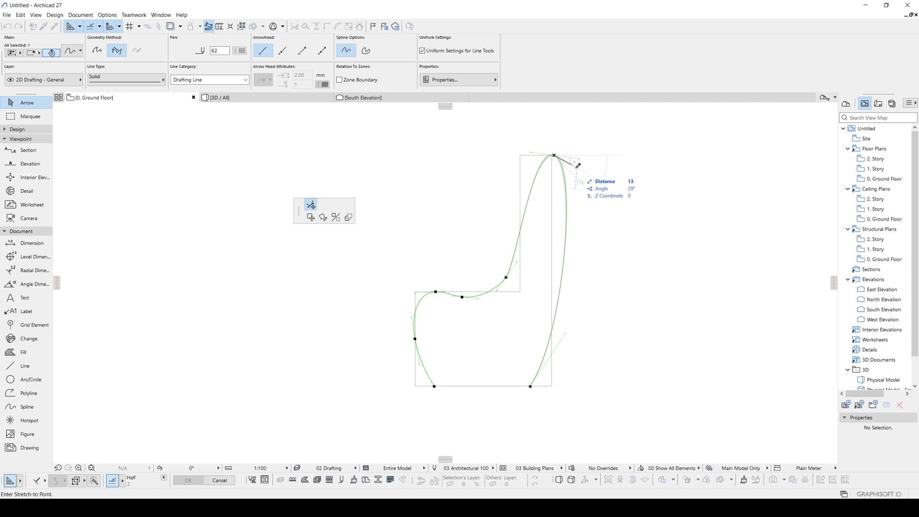
pyautogui.click(578, 165)
pyautogui.click(506, 278)
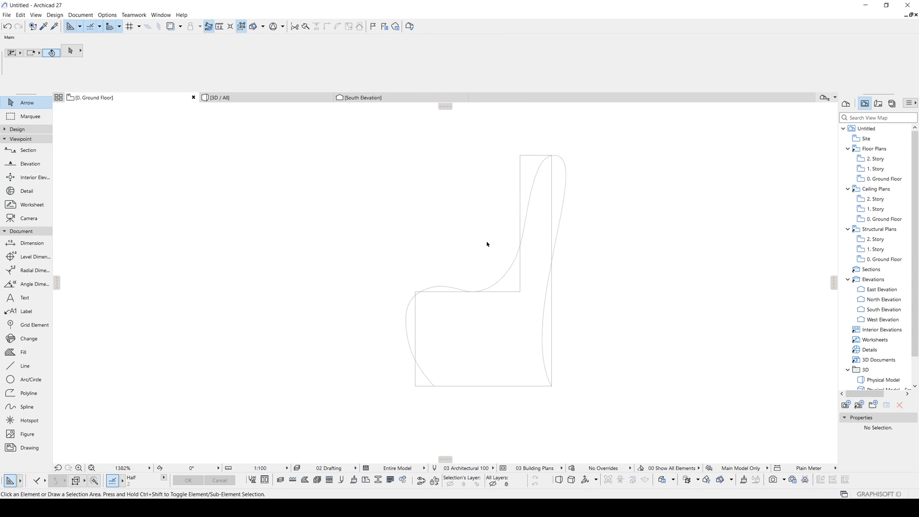
# Assign a black pen to the bench profile spline
pyautogui.moveTo(610, 266); pyautogui.dragTo(587, 270, button='middle')
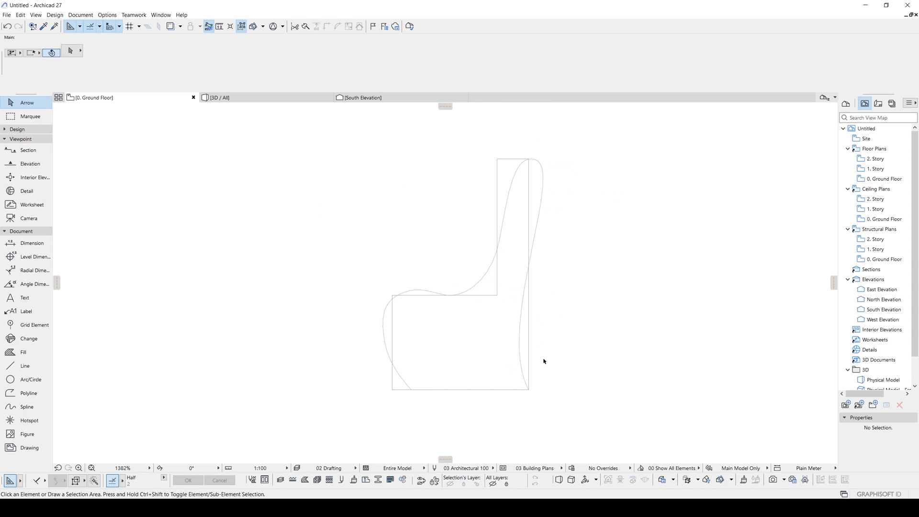
pyautogui.click(521, 317)
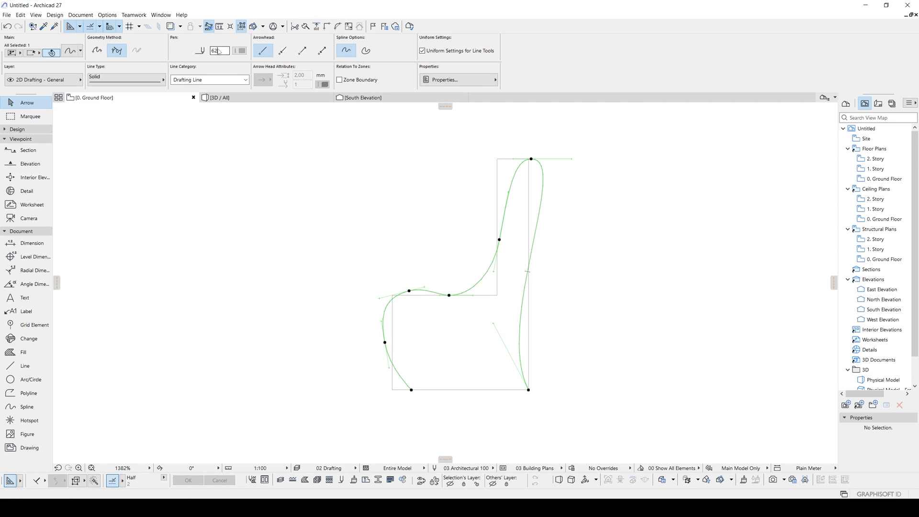
pyautogui.click(625, 297)
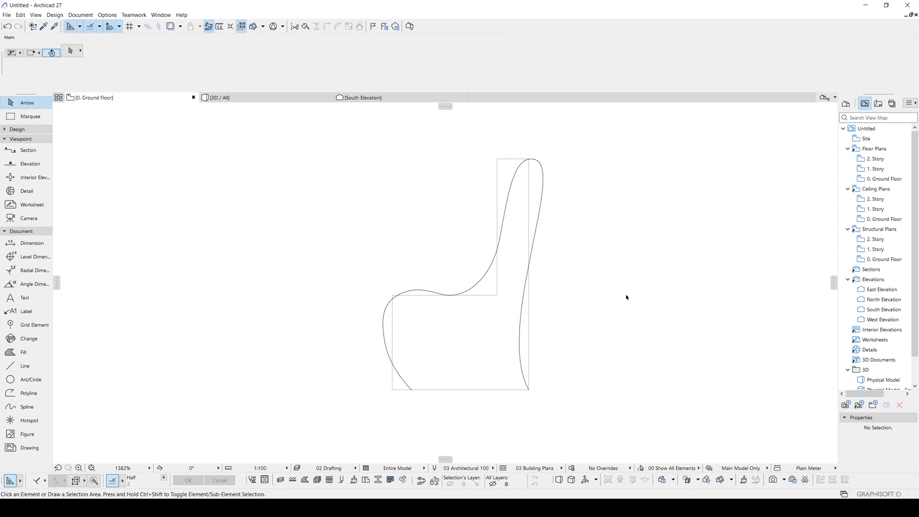
# Delete the L-shaped guide lines around the spline, keeping only the short rear piece of the base line
pyautogui.moveTo(414, 407); pyautogui.dragTo(426, 419, button='middle')
pyautogui.scroll(-2, 405, 407)
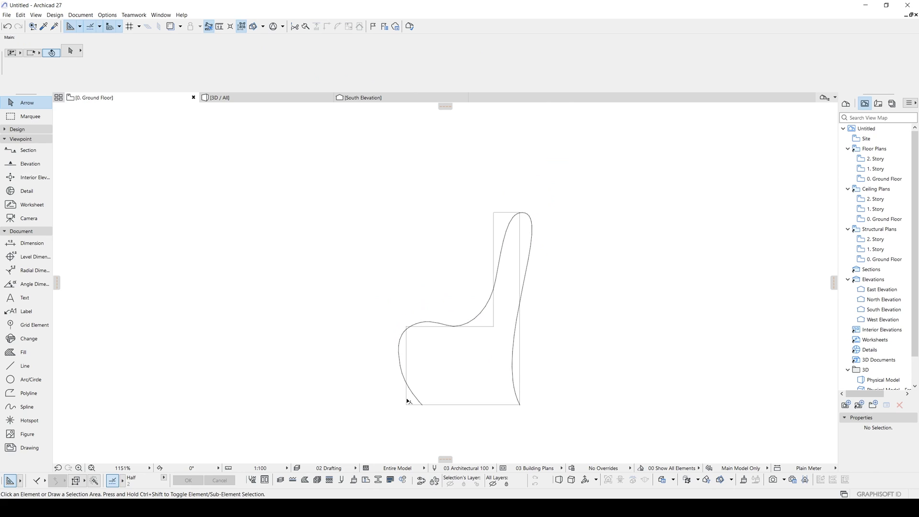
pyautogui.click(407, 402)
pyautogui.press('Delete')
pyautogui.click(493, 265)
pyautogui.press('Delete')
pyautogui.click(498, 213)
pyautogui.press('Delete')
pyautogui.click(519, 226)
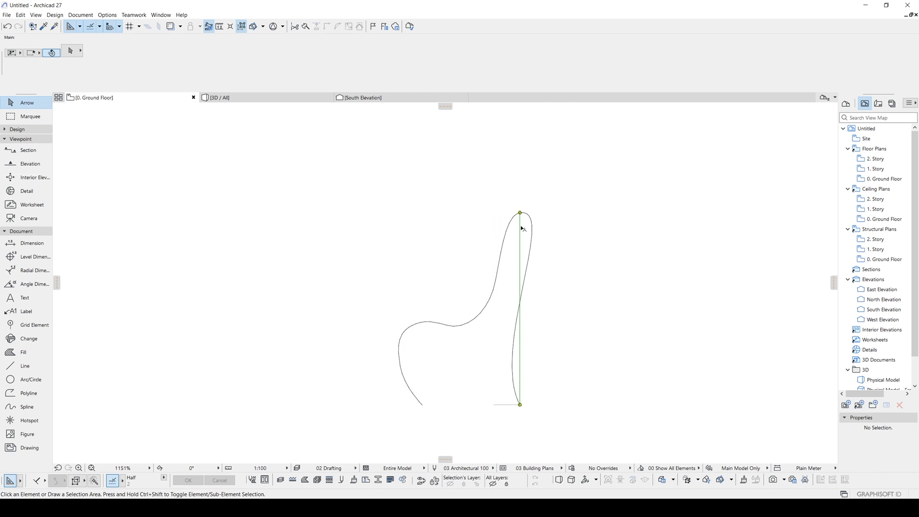
pyautogui.press('Delete')
# Stretch the remaining base line to the spline's front end to close the profile and give it a black pen
pyautogui.click(502, 405)
pyautogui.click(493, 405)
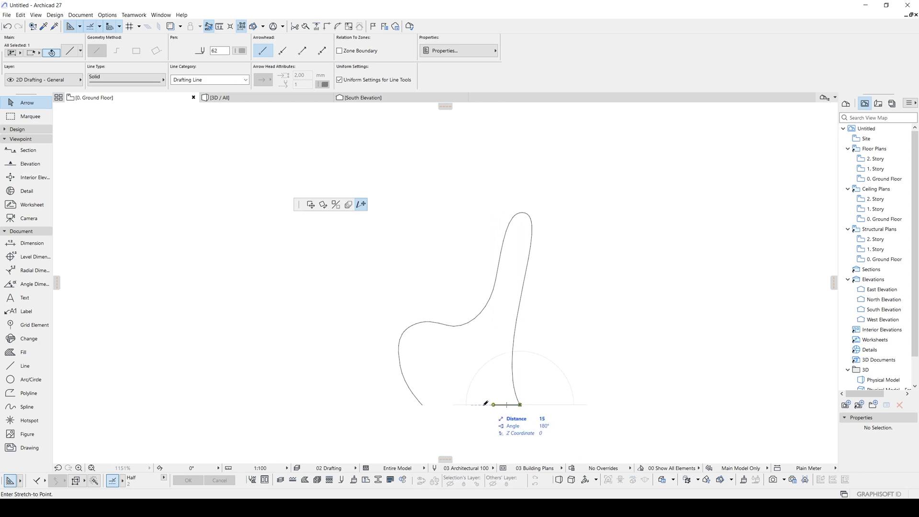
pyautogui.click(421, 405)
pyautogui.press('Escape')
pyautogui.click(441, 404)
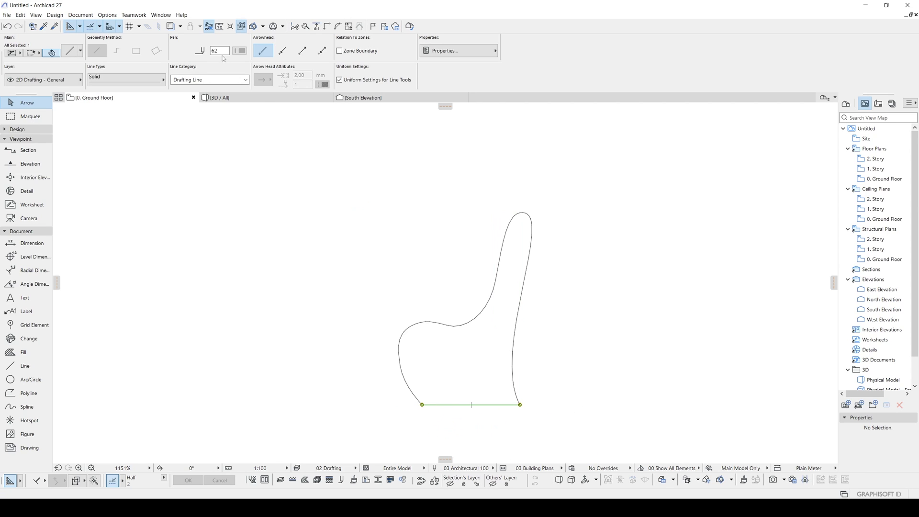
pyautogui.click(311, 272)
pyautogui.moveTo(421, 361); pyautogui.dragTo(442, 362, button='middle')
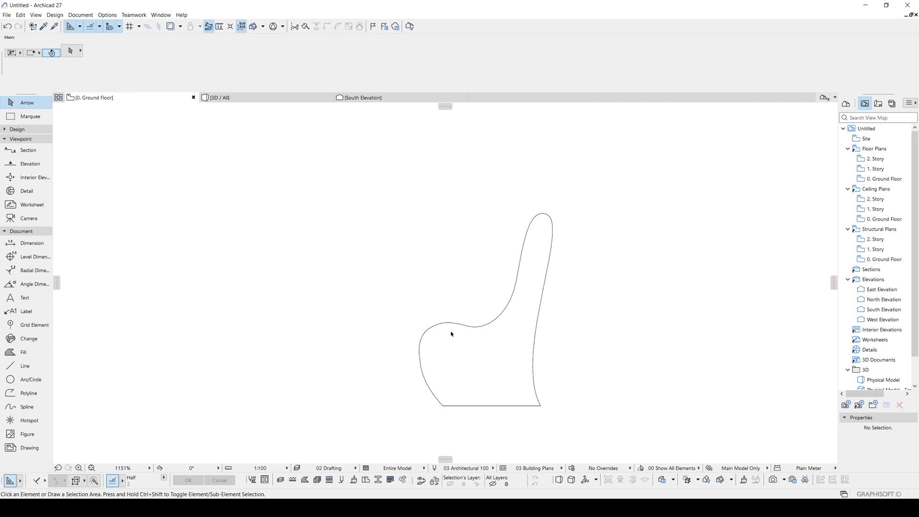
# Set the Slab tool to a basic structure with the Timber - Floor building material
pyautogui.moveTo(426, 328); pyautogui.dragTo(436, 267, button='middle')
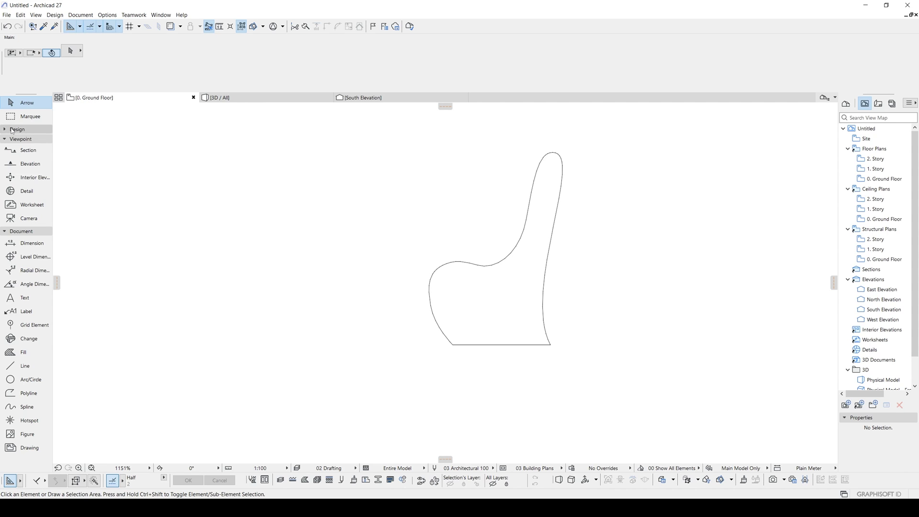
pyautogui.click(14, 129)
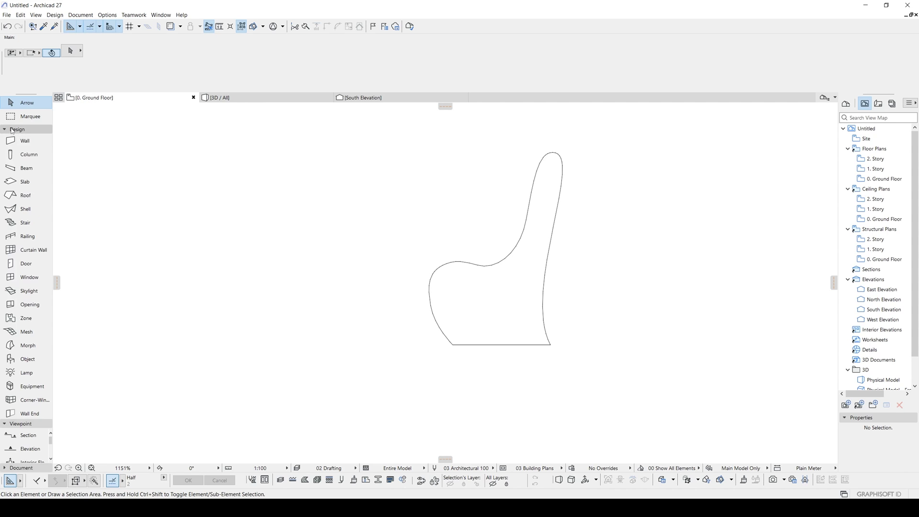
pyautogui.click(16, 183)
pyautogui.click(179, 53)
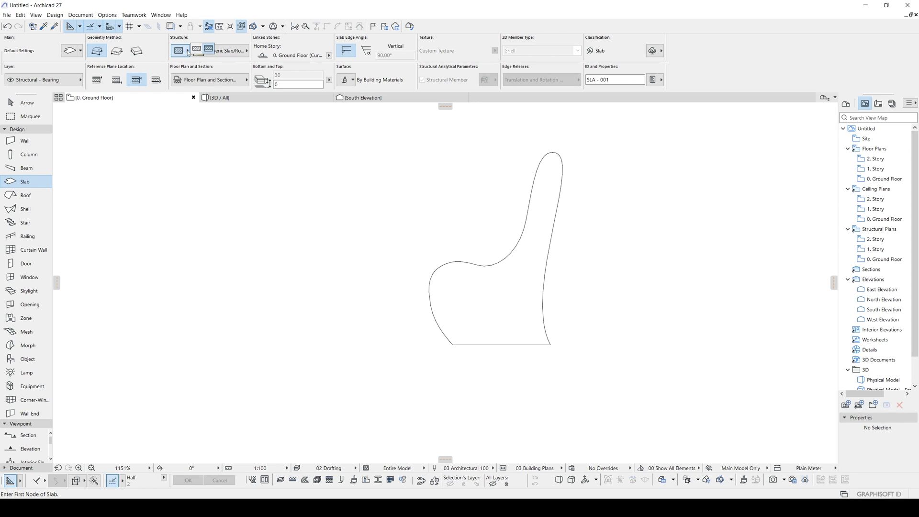
pyautogui.click(195, 51)
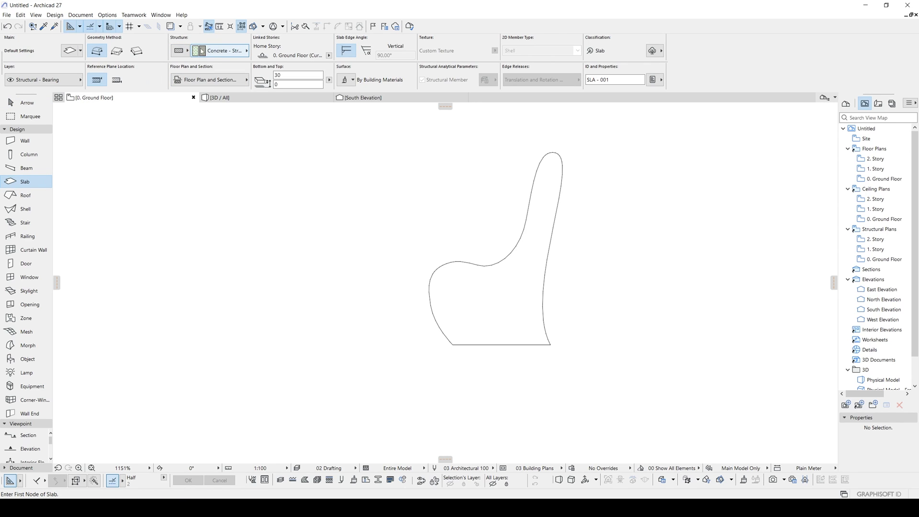
pyautogui.click(224, 54)
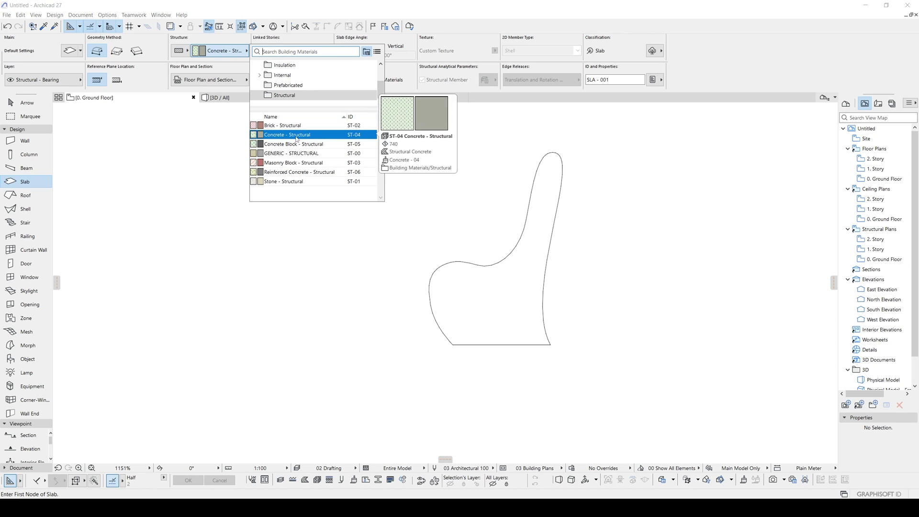
pyautogui.write('t')
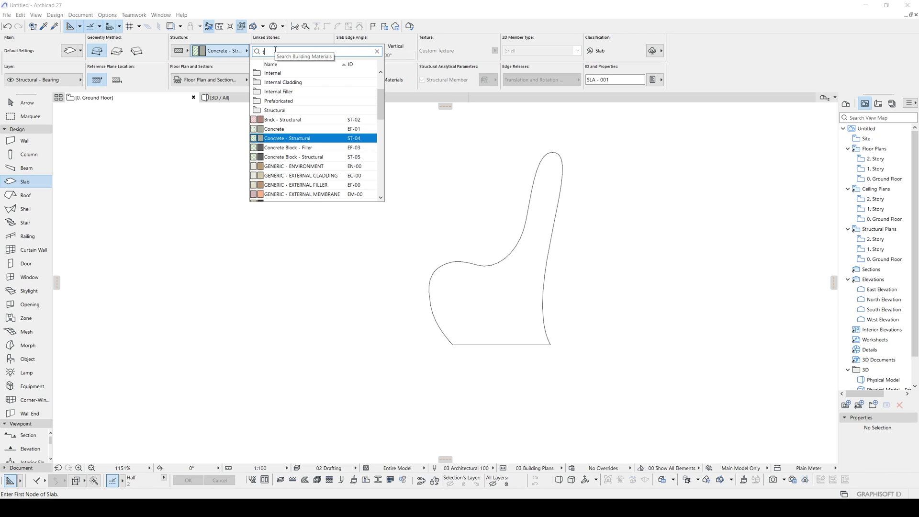
pyautogui.moveTo(383, 99); pyautogui.dragTo(382, 104)
pyautogui.write('i')
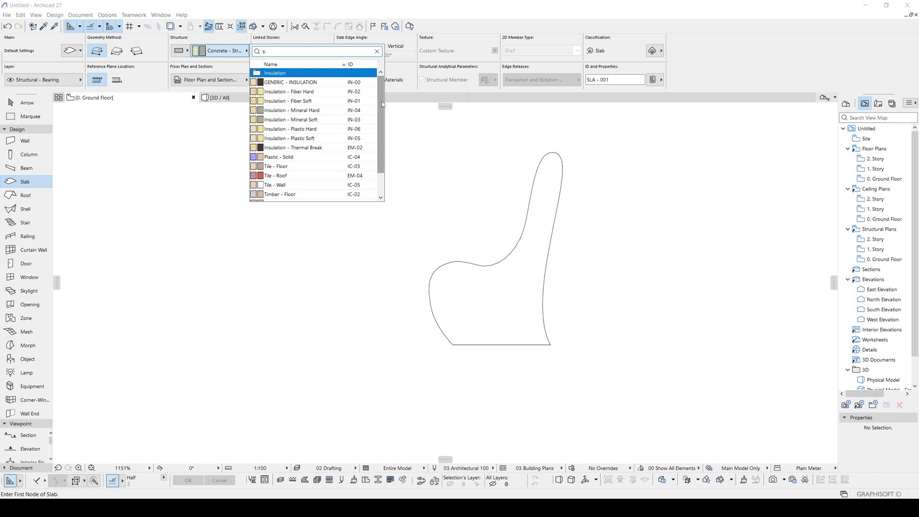
pyautogui.write('m')
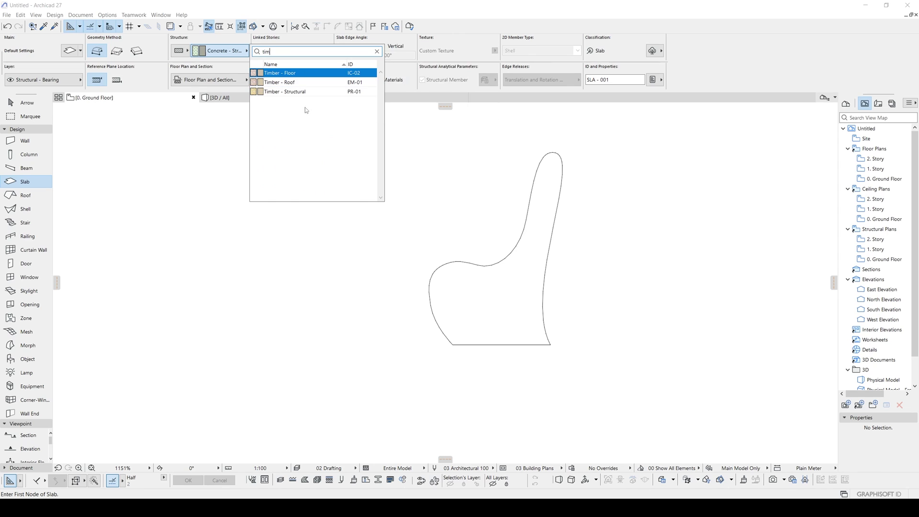
pyautogui.moveTo(294, 77)
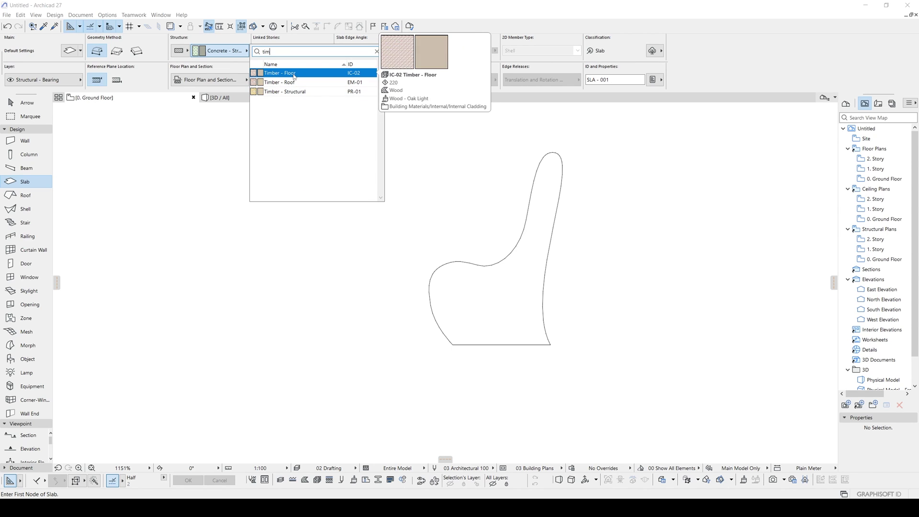
pyautogui.click(294, 75)
# Create a slab from the closed bench profile with the Magic Wand and select it
pyautogui.moveTo(505, 279); pyautogui.dragTo(445, 285, button='middle')
pyautogui.click(444, 287)
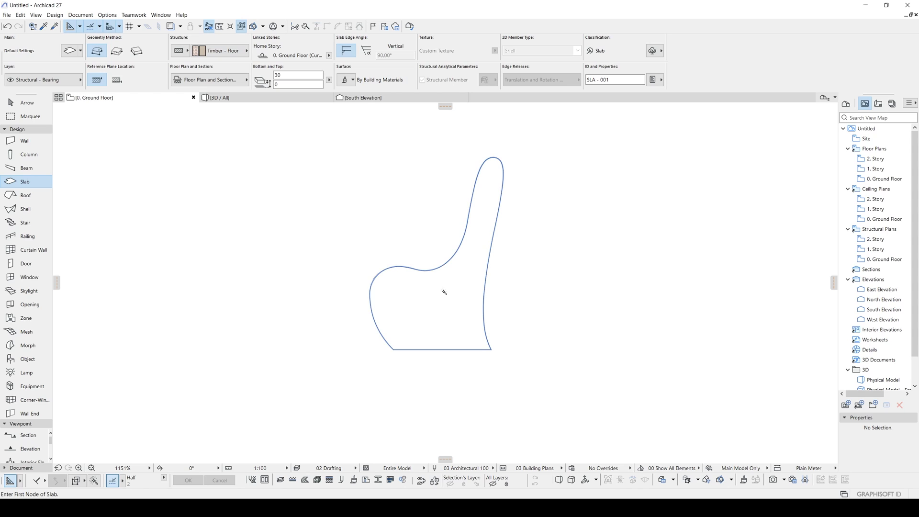
pyautogui.press('Escape')
pyautogui.click(430, 294)
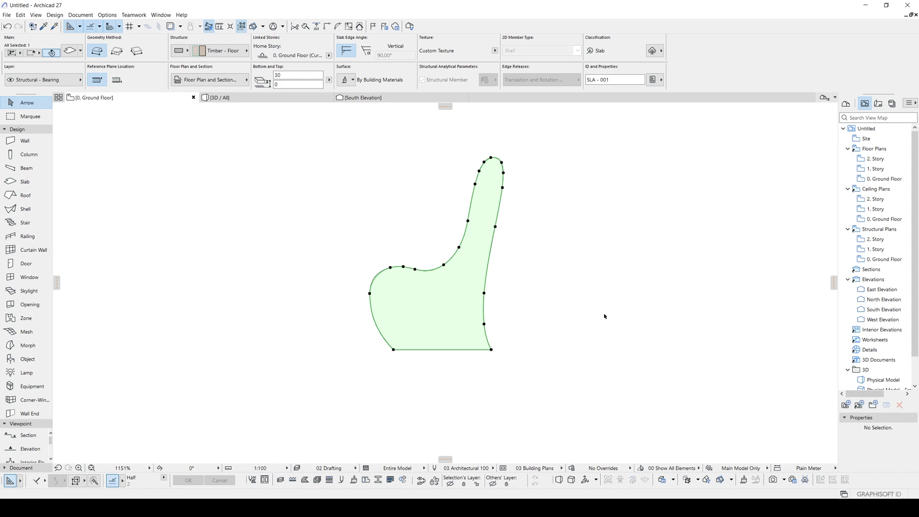
# Show the bench slab in 3D and set its thickness to 10
pyautogui.scroll(-4, 456, 287)
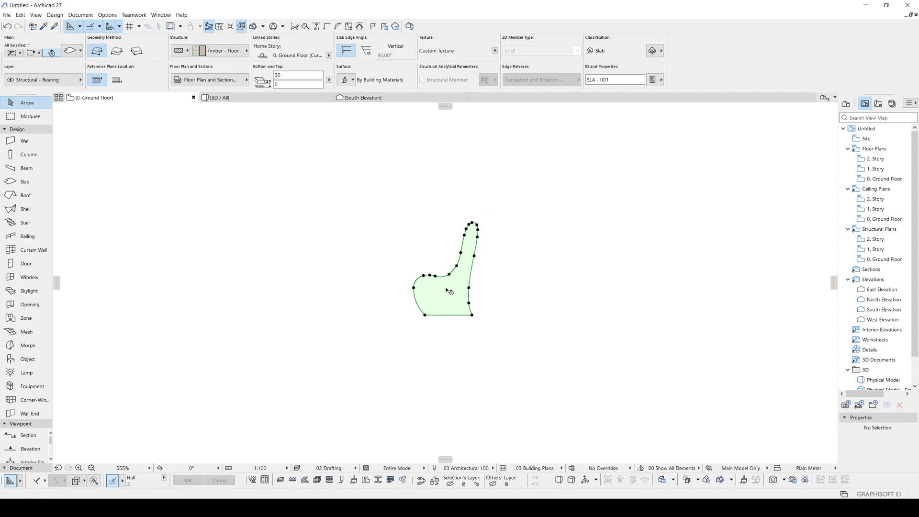
pyautogui.scroll(1, 450, 291)
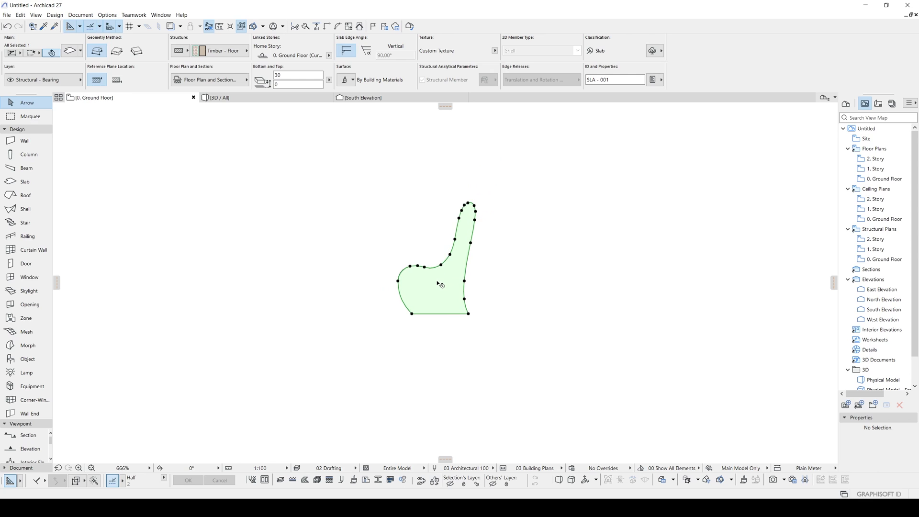
pyautogui.press('F3')
pyautogui.scroll(-5, 438, 283)
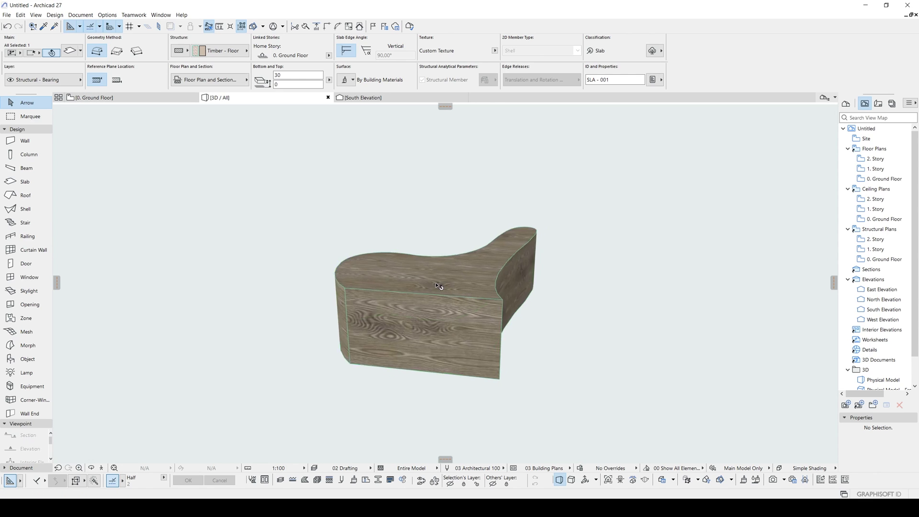
pyautogui.keyDown('shift'); pyautogui.moveTo(437, 283); pyautogui.dragTo(408, 290, button='middle'); pyautogui.keyUp('shift')
pyautogui.scroll(6, 474, 300)
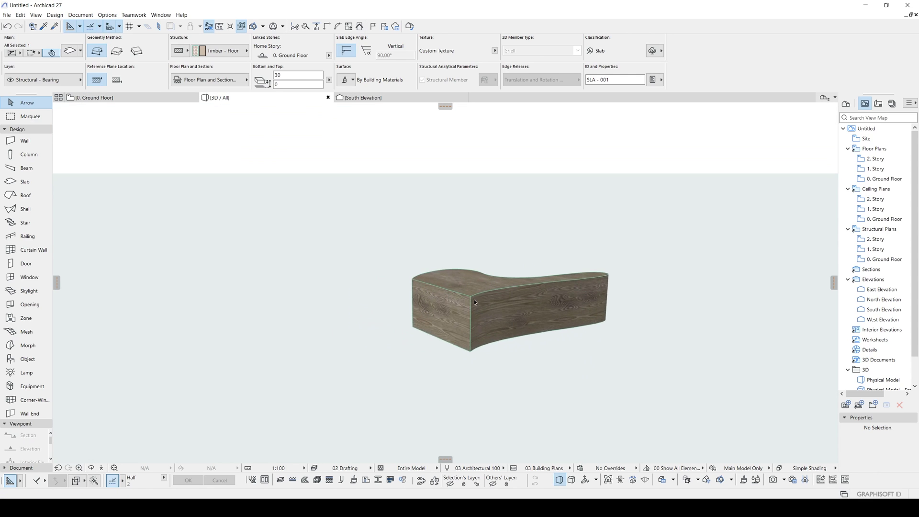
pyautogui.keyDown('shift'); pyautogui.moveTo(477, 317); pyautogui.dragTo(507, 320, button='middle'); pyautogui.keyUp('shift')
pyautogui.click(290, 75)
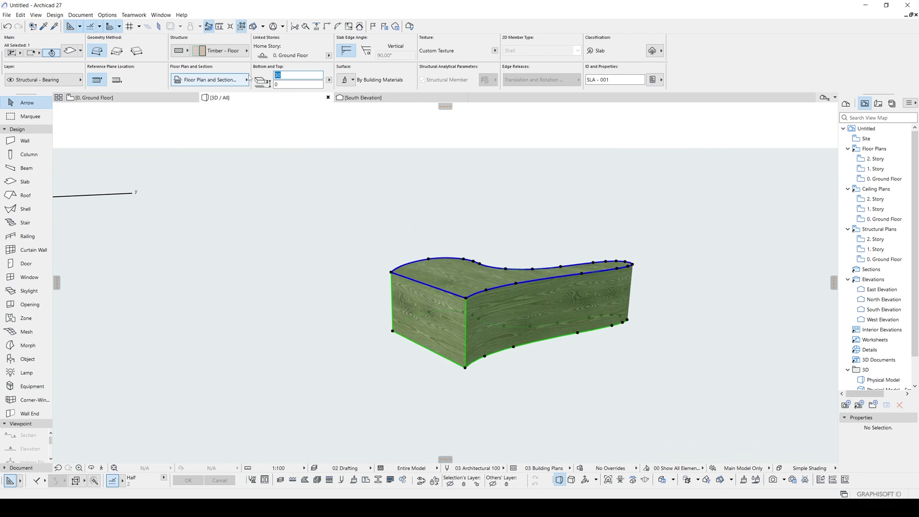
pyautogui.write('10')
pyautogui.press('Return')
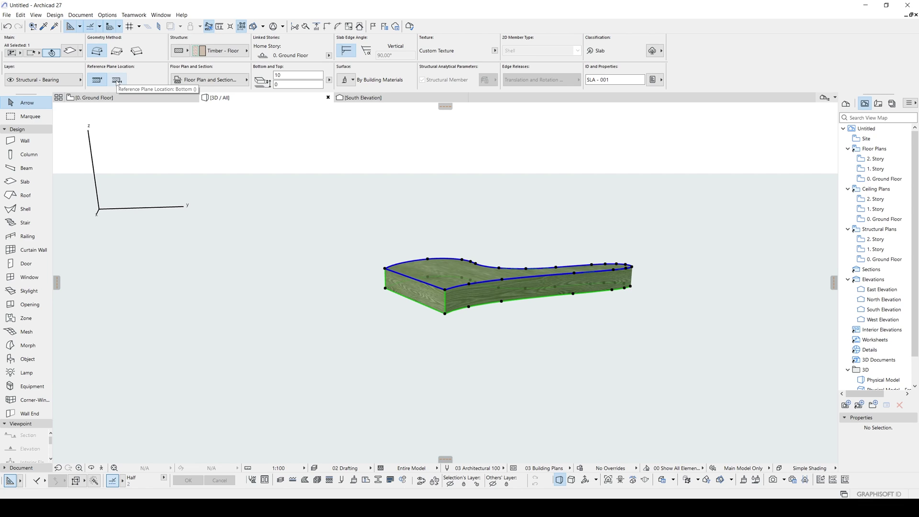
# Set the slab's reference plane location to Bottom and its thickness to 8
pyautogui.click(116, 80)
pyautogui.keyDown('shift'); pyautogui.moveTo(441, 286); pyautogui.dragTo(332, 280, button='middle'); pyautogui.keyUp('shift')
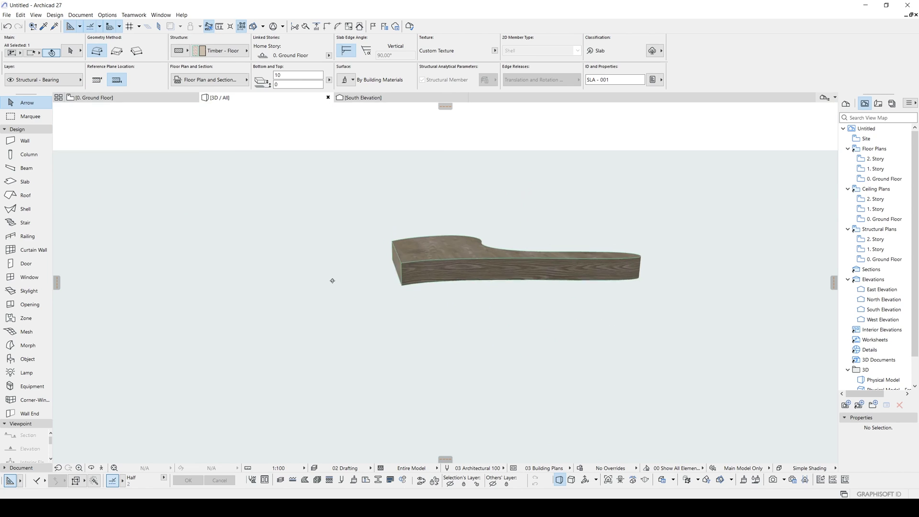
pyautogui.moveTo(284, 75); pyautogui.dragTo(250, 79)
pyautogui.write('8')
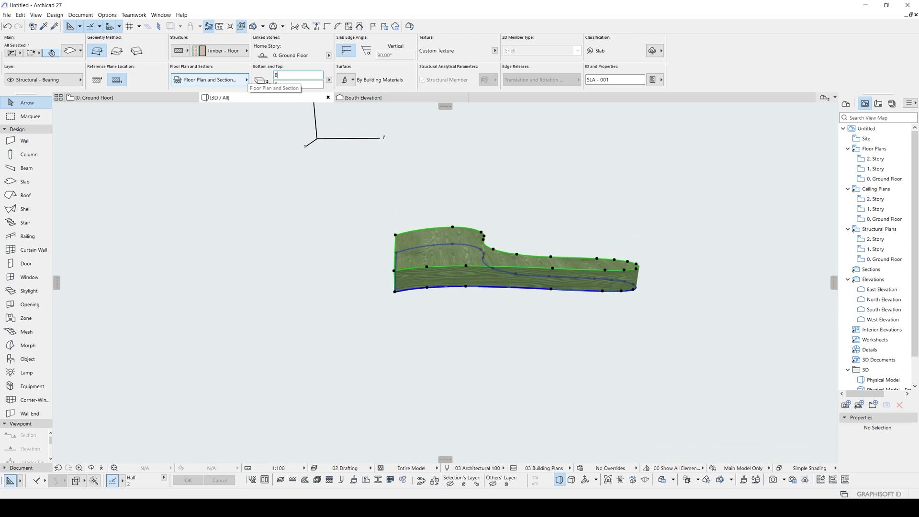
pyautogui.press('Return')
pyautogui.keyDown('shift'); pyautogui.moveTo(408, 276); pyautogui.dragTo(424, 276, button='middle'); pyautogui.keyUp('shift')
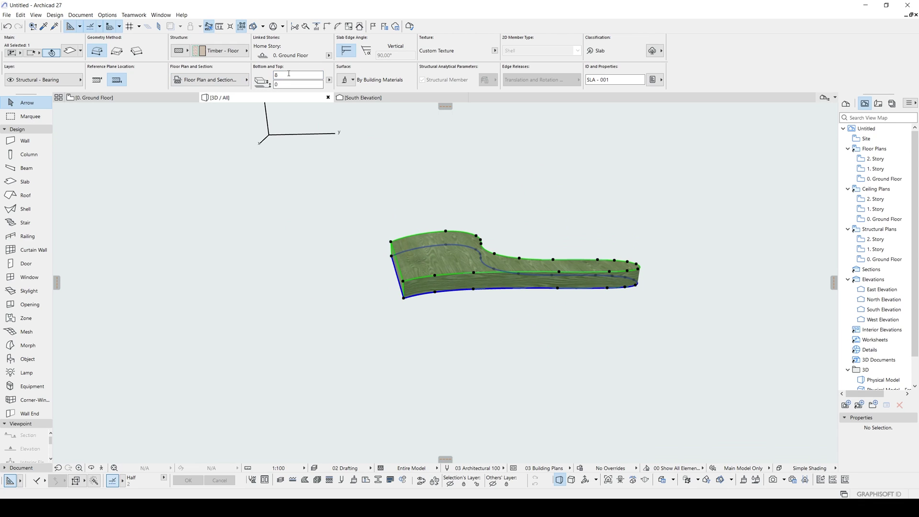
# Set the bench slab's thickness to 7 and inspect the slab from the opposite side in 3D
pyautogui.press('Return')
pyautogui.scroll(-1, 461, 275)
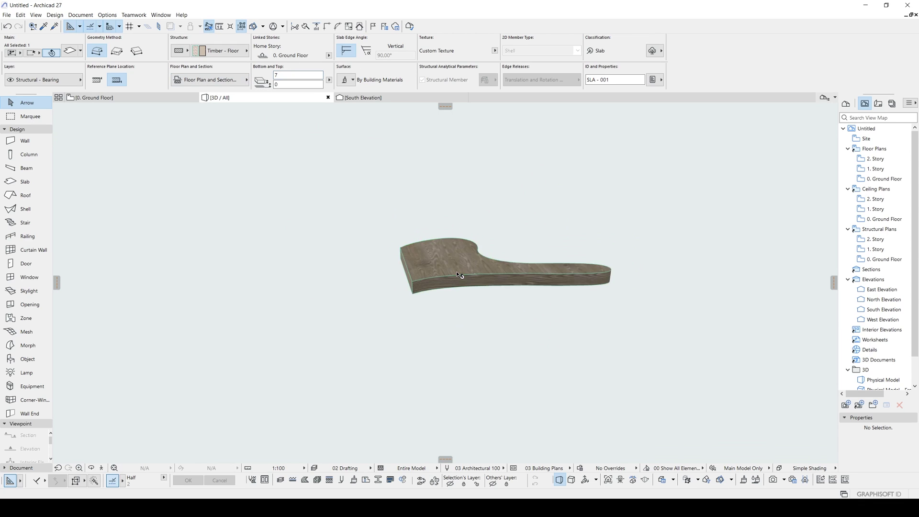
pyautogui.keyDown('shift'); pyautogui.moveTo(461, 275); pyautogui.dragTo(583, 254, button='middle'); pyautogui.keyUp('shift')
pyautogui.keyDown('shift'); pyautogui.moveTo(325, 249); pyautogui.dragTo(560, 252, button='middle'); pyautogui.keyUp('shift')
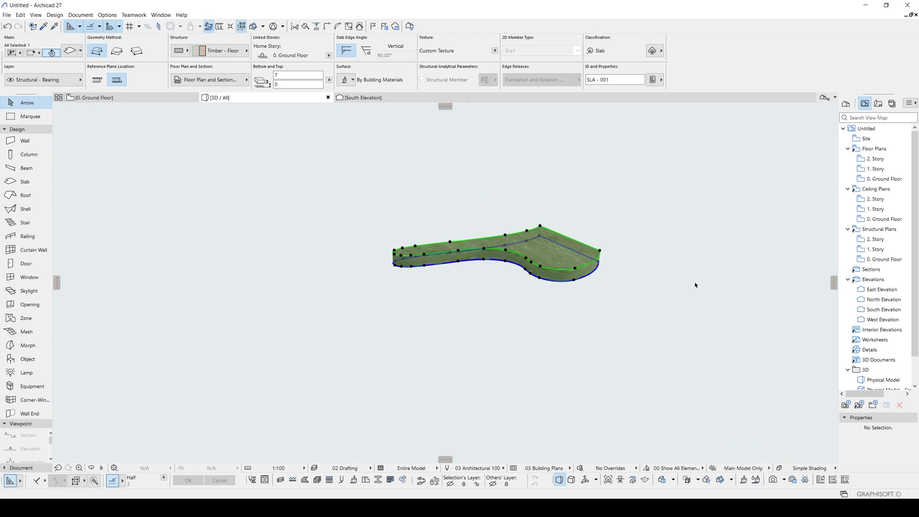
# Go back to the ground floor plan and open the South Elevation with the current view settings
pyautogui.press('F2')
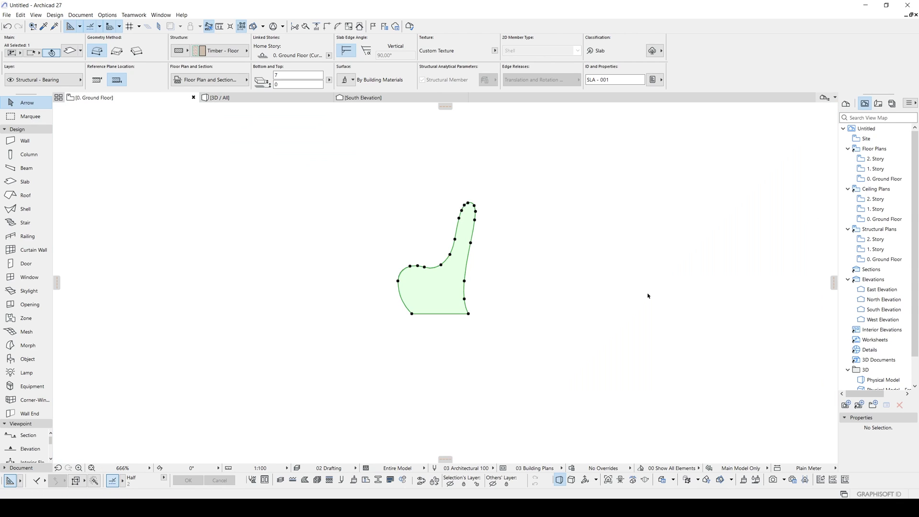
pyautogui.click(502, 292)
pyautogui.scroll(-8, 502, 292)
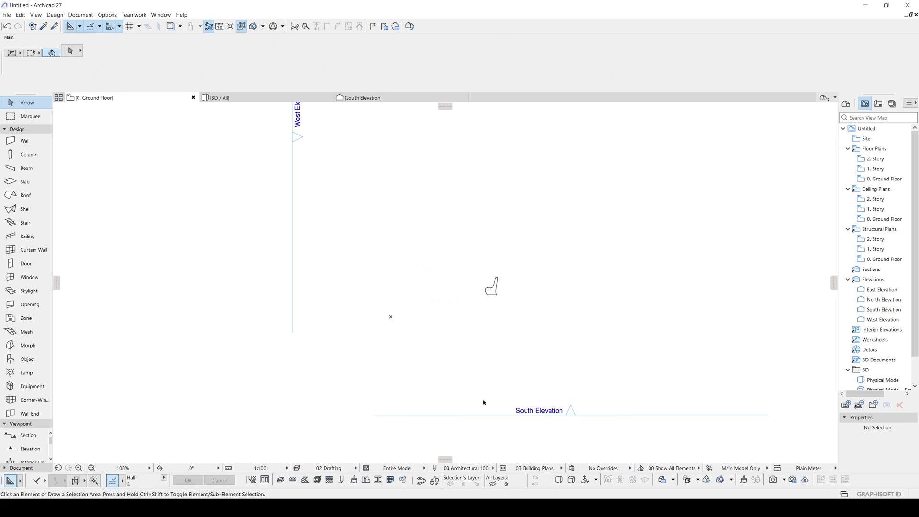
pyautogui.rightClick(515, 415)
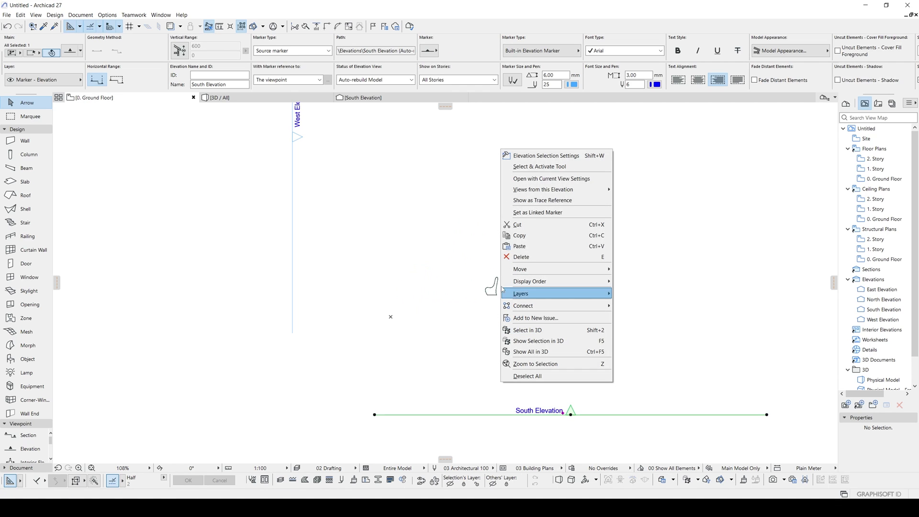
pyautogui.click(556, 179)
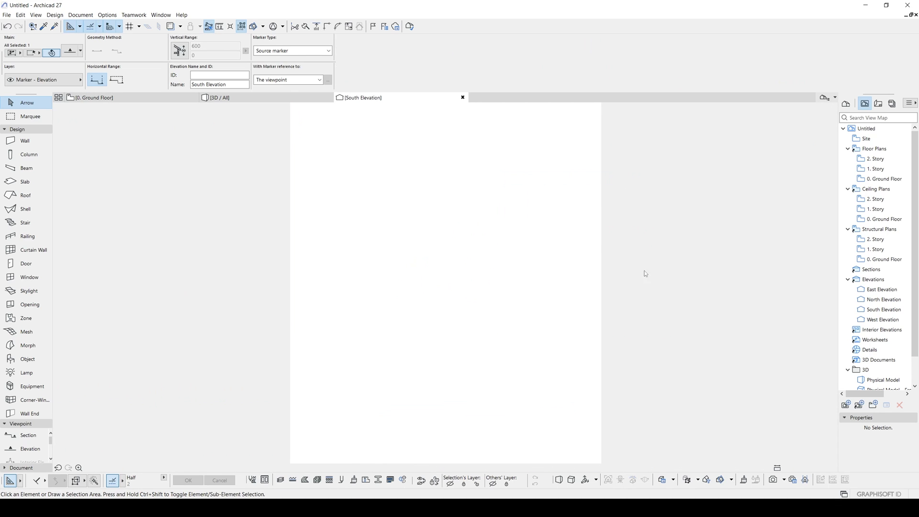
pyautogui.scroll(3, 454, 319)
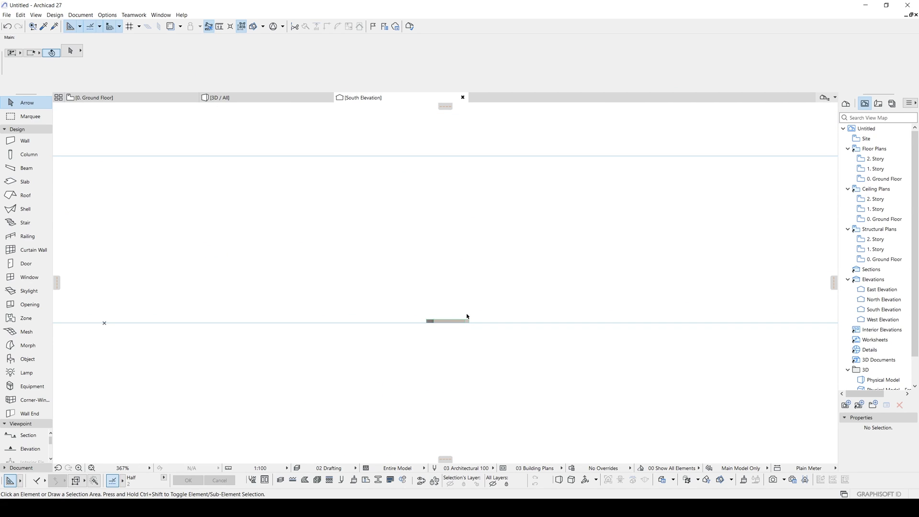
pyautogui.press('l')
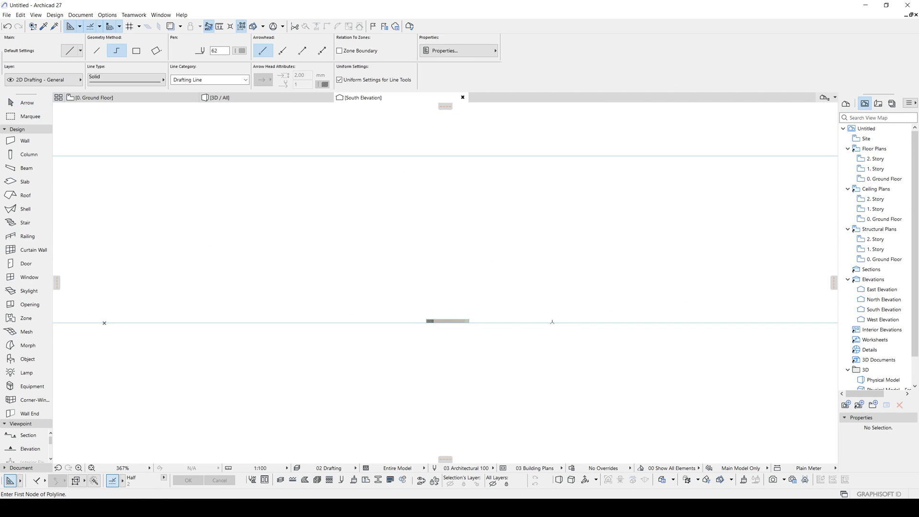
pyautogui.click(538, 323)
pyautogui.moveTo(545, 275); pyautogui.dragTo(442, 274, button='middle')
pyautogui.scroll(2, 426, 294)
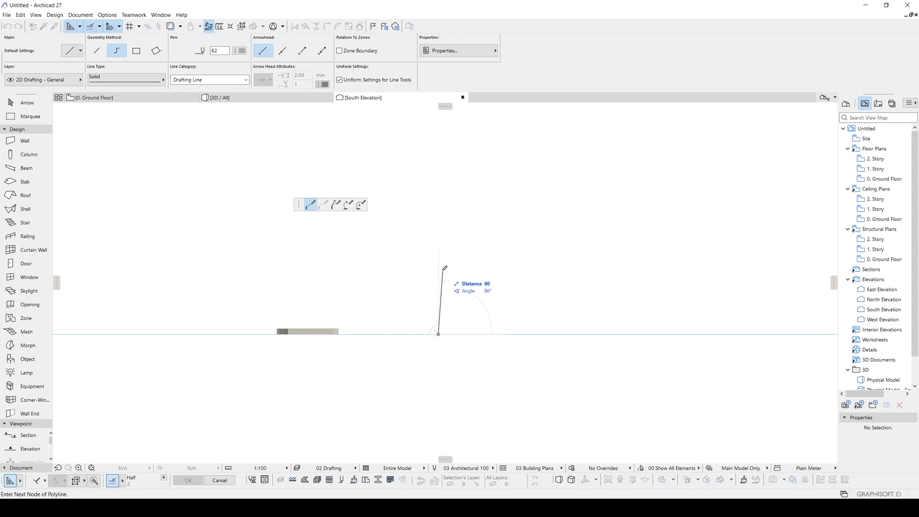
pyautogui.press('Escape')
pyautogui.press('Escape')
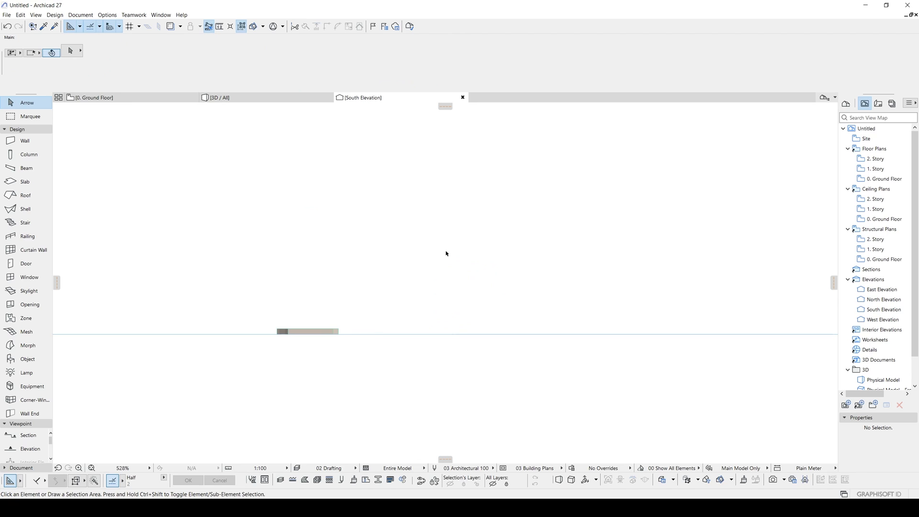
# Measure the bench profile in the ground floor plan from its lower back corner to the top of the backrest
pyautogui.press('F2')
pyautogui.press('m')
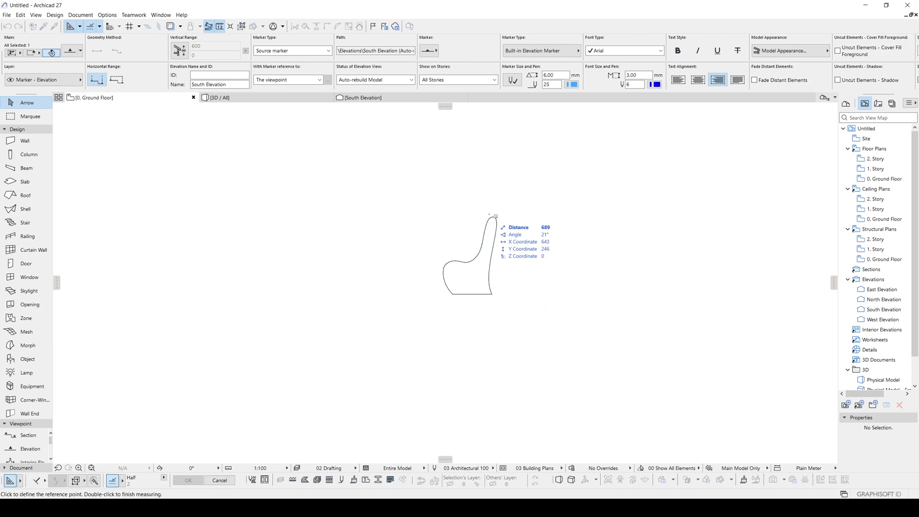
pyautogui.click(494, 294)
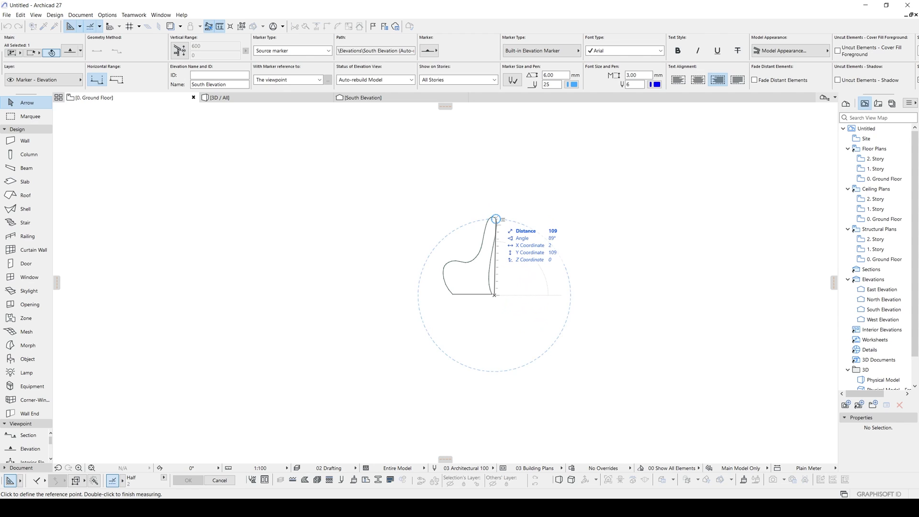
pyautogui.press('Escape')
# Draw a closed rectangular polyline 100 high on the ground line of the South Elevation, beside the bench slab
pyautogui.press('F6')
pyautogui.press('l')
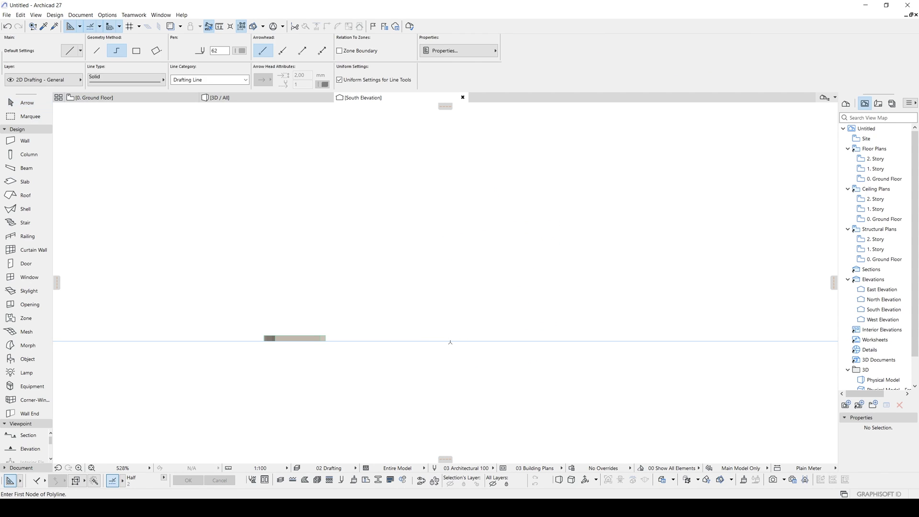
pyautogui.click(431, 341)
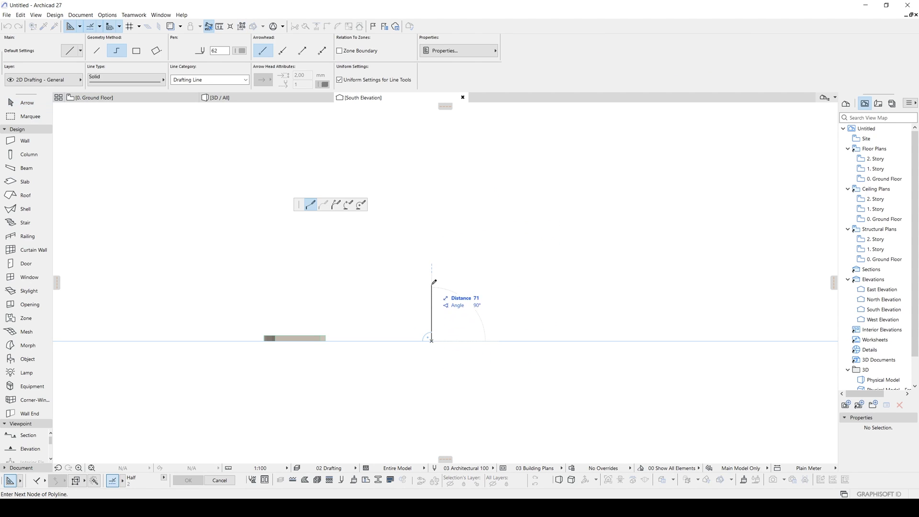
pyautogui.write('1')
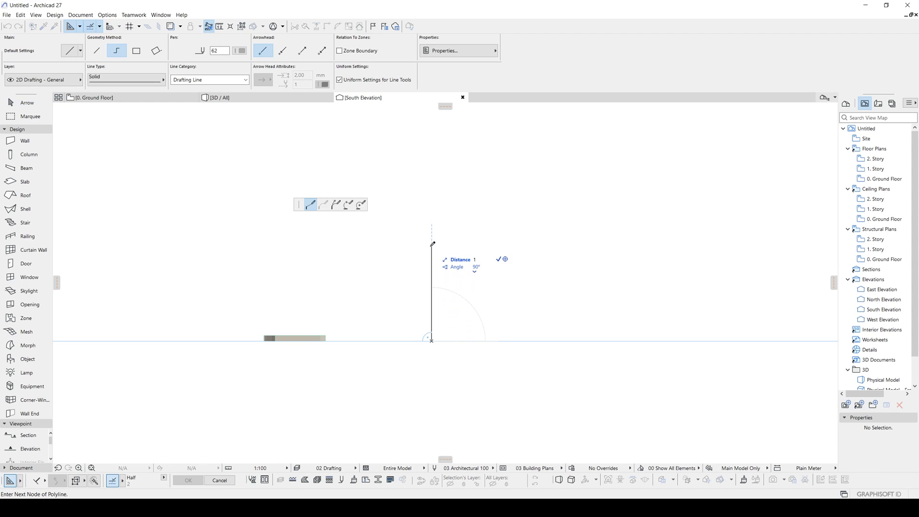
pyautogui.write('00')
pyautogui.press('Return')
pyautogui.scroll(-1, 575, 260)
pyautogui.moveTo(600, 262); pyautogui.dragTo(467, 306, button='middle')
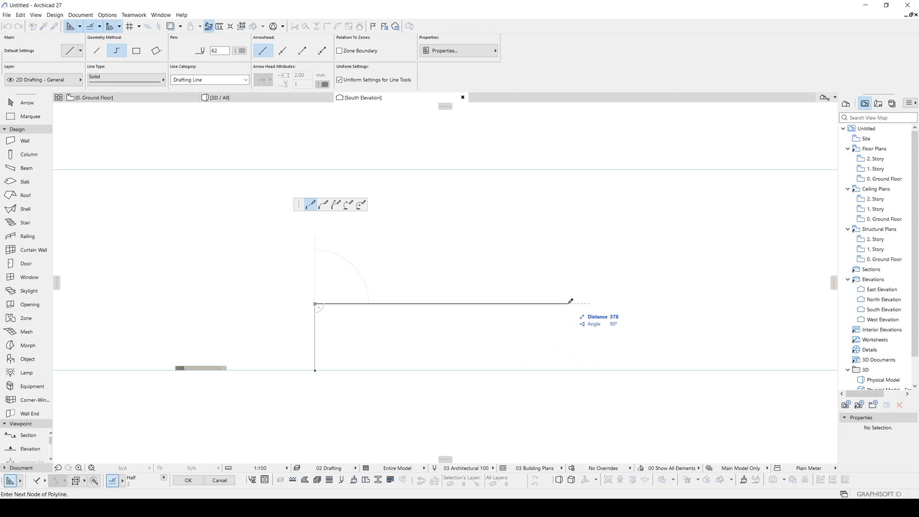
pyautogui.click(542, 303)
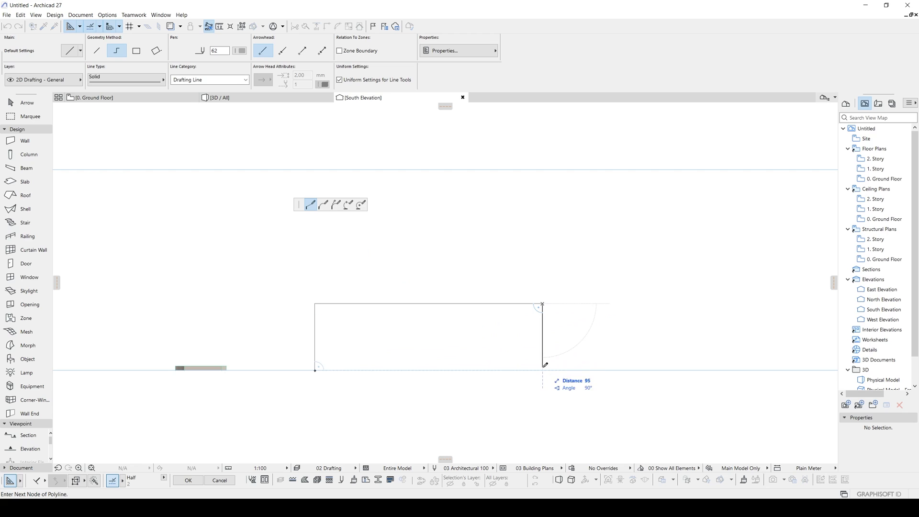
pyautogui.click(542, 370)
pyautogui.click(314, 370)
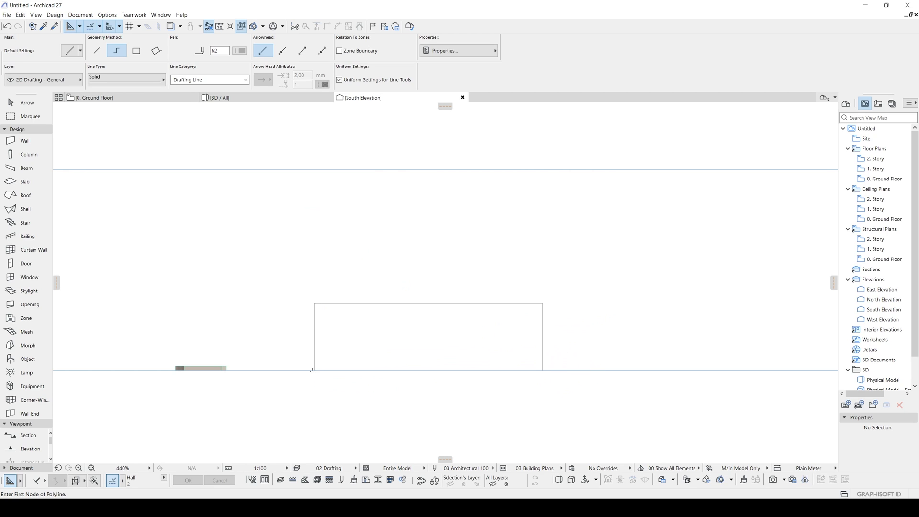
# Draw a wavy spline across the rectangle from its left edge to its right edge, with one crest and one trough
pyautogui.moveTo(334, 360); pyautogui.dragTo(365, 330, button='middle')
pyautogui.scroll(3, 365, 330)
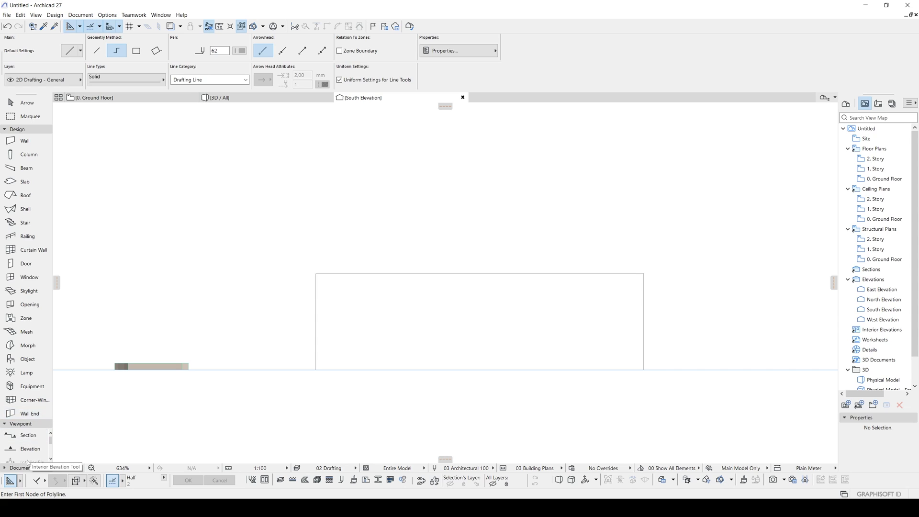
pyautogui.click(19, 467)
pyautogui.scroll(-3, 32, 462)
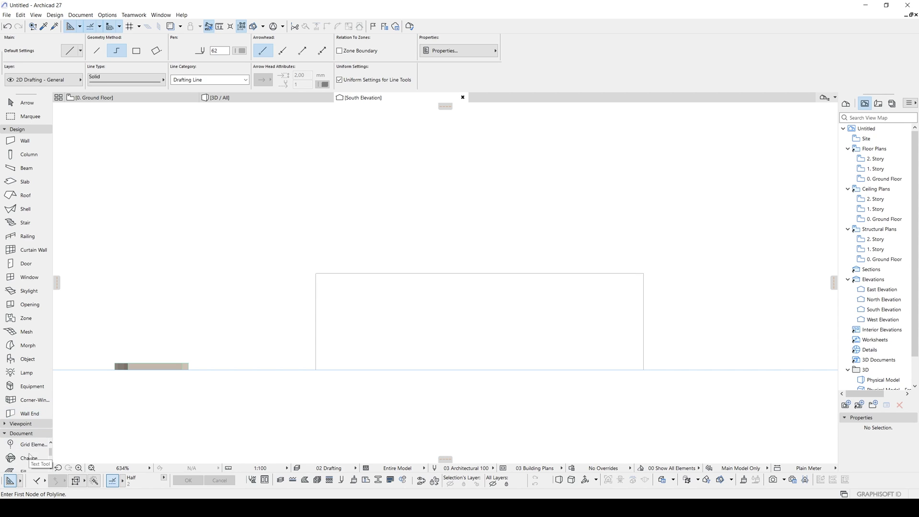
pyautogui.moveTo(51, 458); pyautogui.dragTo(51, 460)
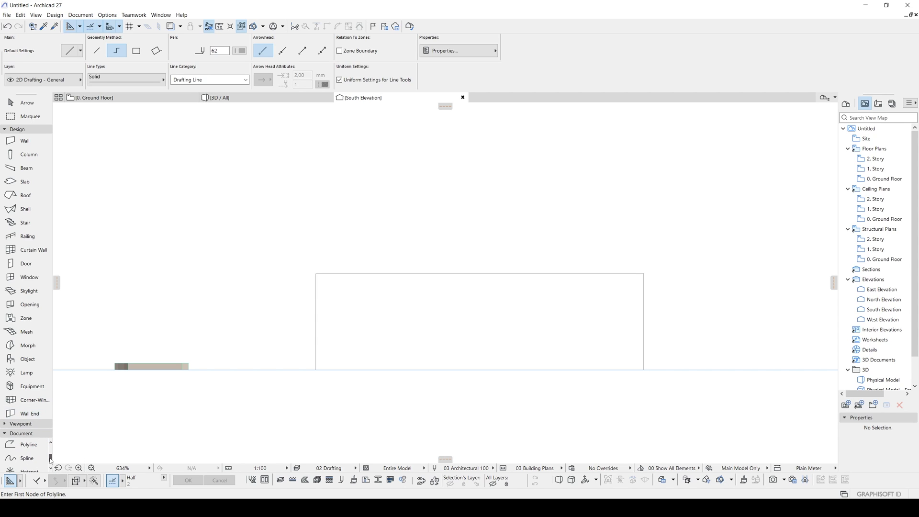
pyautogui.click(28, 446)
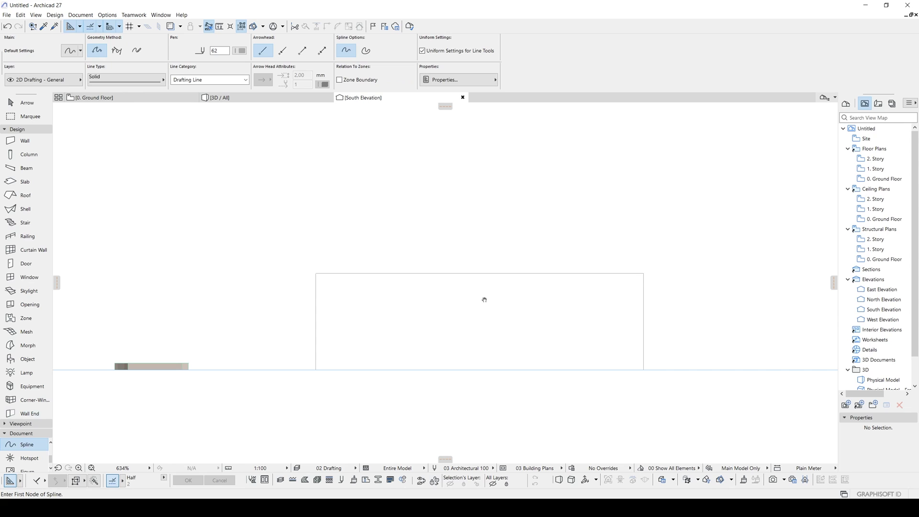
pyautogui.moveTo(485, 300); pyautogui.dragTo(361, 289, button='middle')
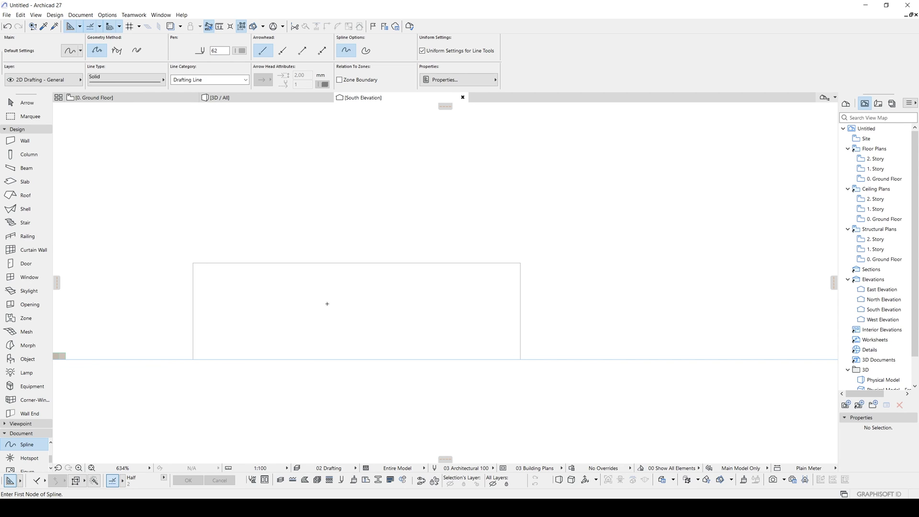
pyautogui.moveTo(242, 275); pyautogui.dragTo(266, 272, button='middle')
pyautogui.click(216, 290)
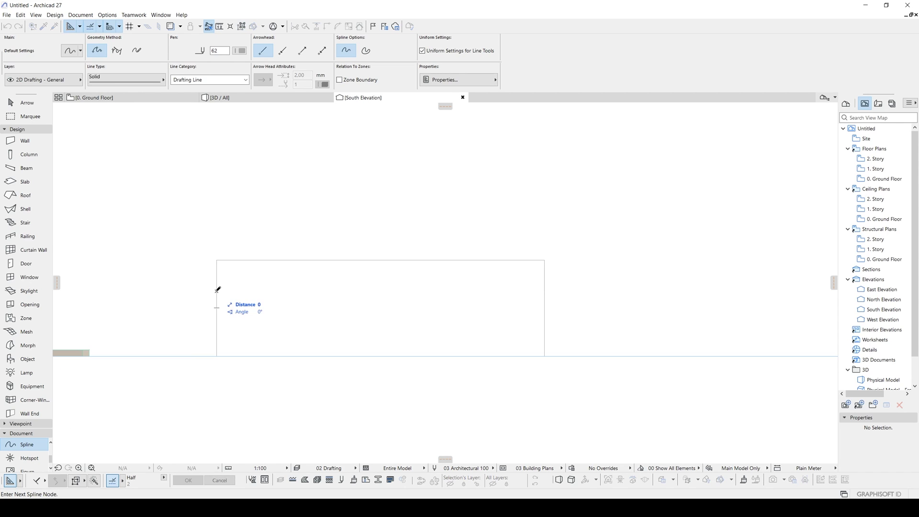
pyautogui.scroll(1, 271, 260)
pyautogui.click(284, 260)
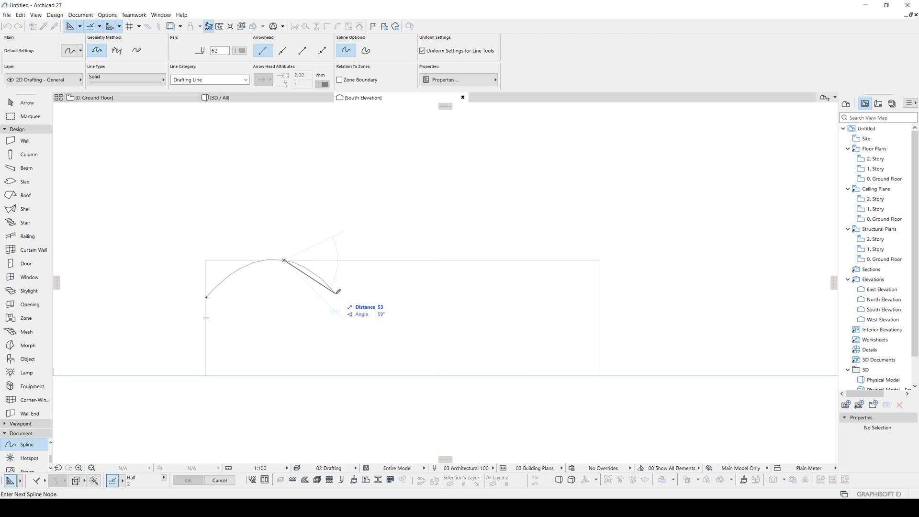
pyautogui.click(338, 292)
pyautogui.click(457, 309)
pyautogui.click(523, 281)
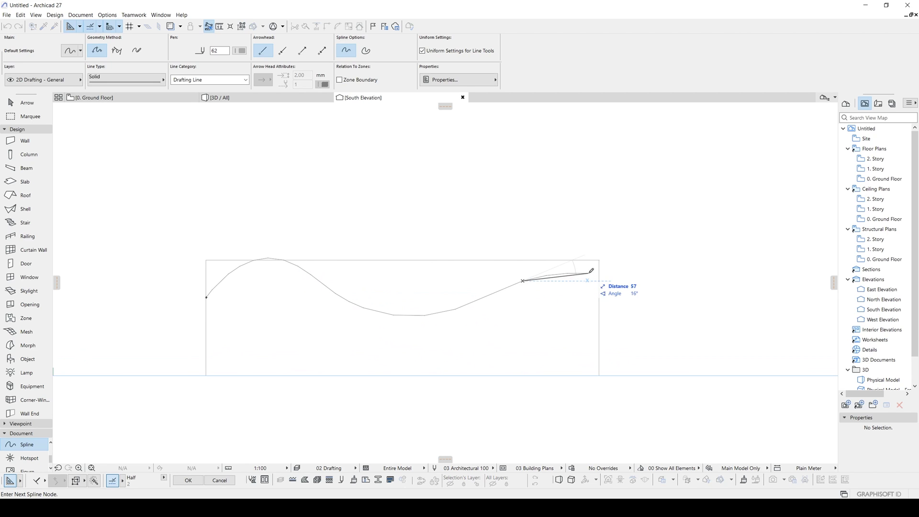
pyautogui.doubleClick(599, 272)
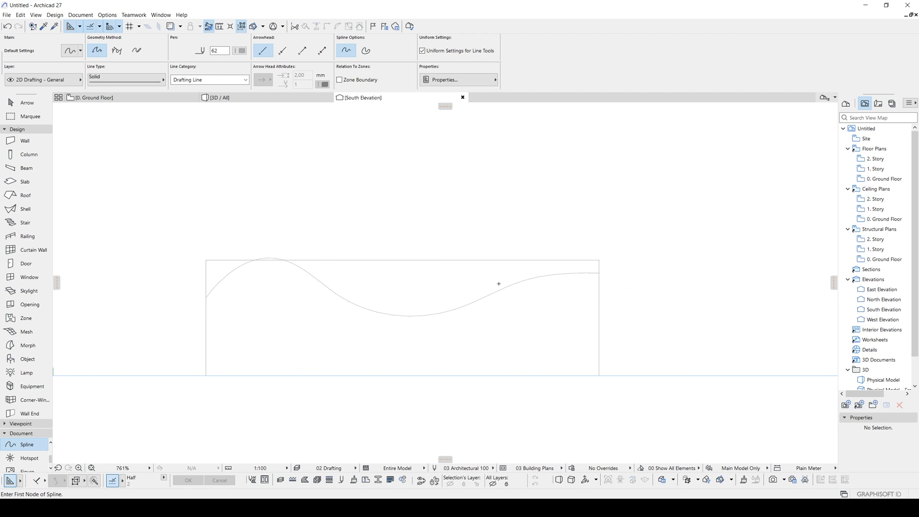
pyautogui.scroll(-2, 553, 283)
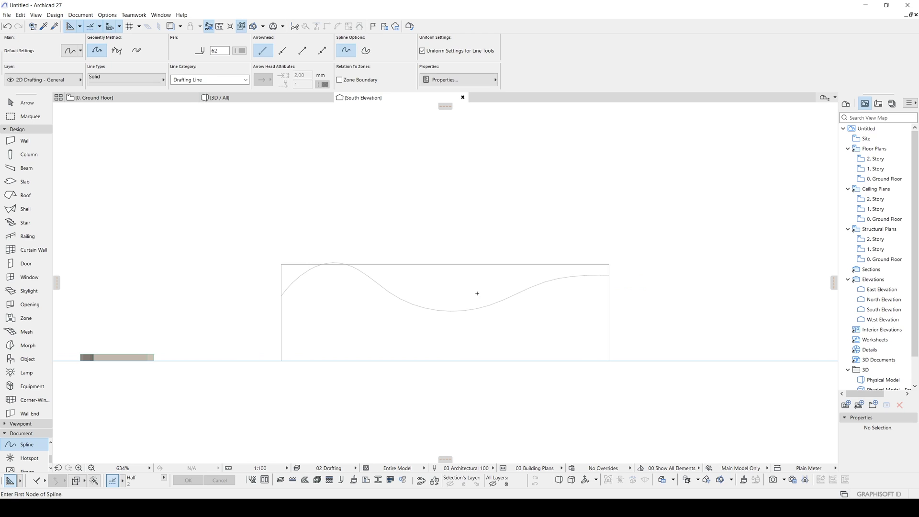
# Delete the wavy spline drawn across the rectangle
pyautogui.press('Escape')
pyautogui.click(539, 284)
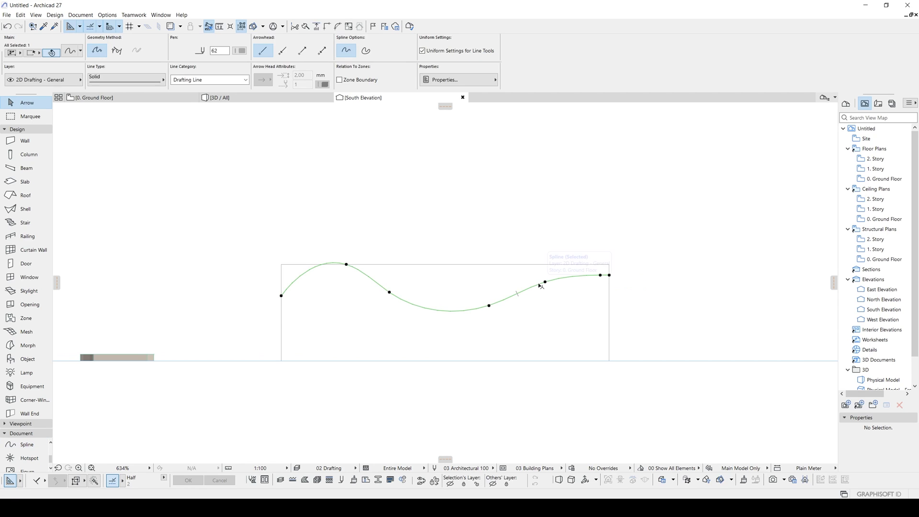
pyautogui.press('Delete')
# Draw a new spline from the rectangle's left edge to its right edge, with a low crest, a trough, a higher crest and a shallow dip
pyautogui.press('w')
pyautogui.click(281, 301)
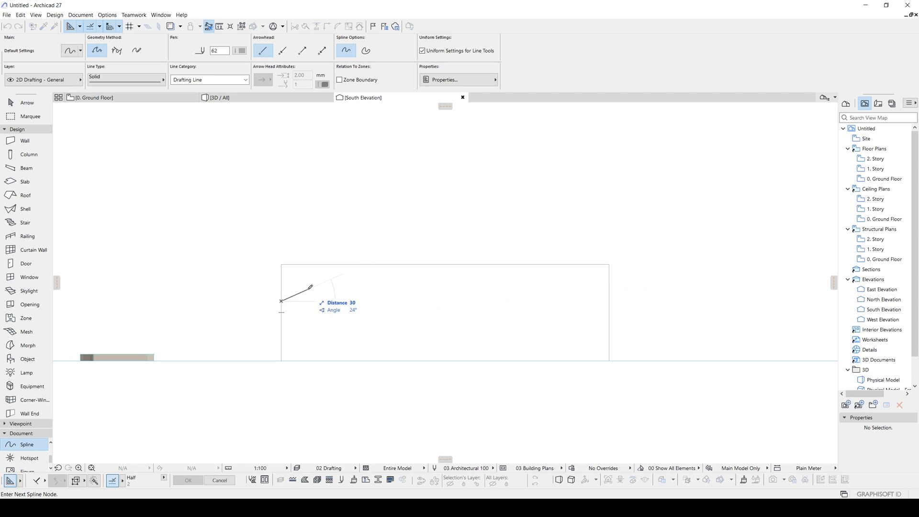
pyautogui.click(312, 287)
pyautogui.click(405, 305)
pyautogui.click(473, 269)
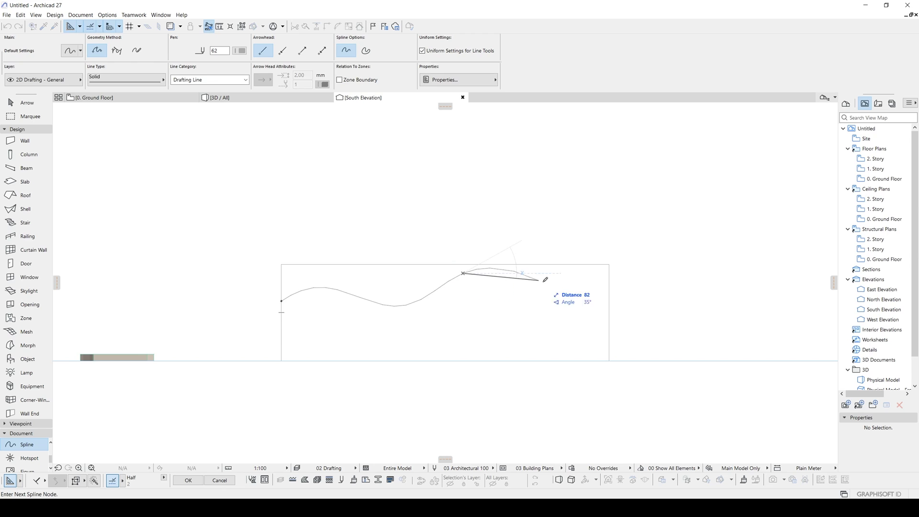
pyautogui.click(550, 284)
pyautogui.click(586, 294)
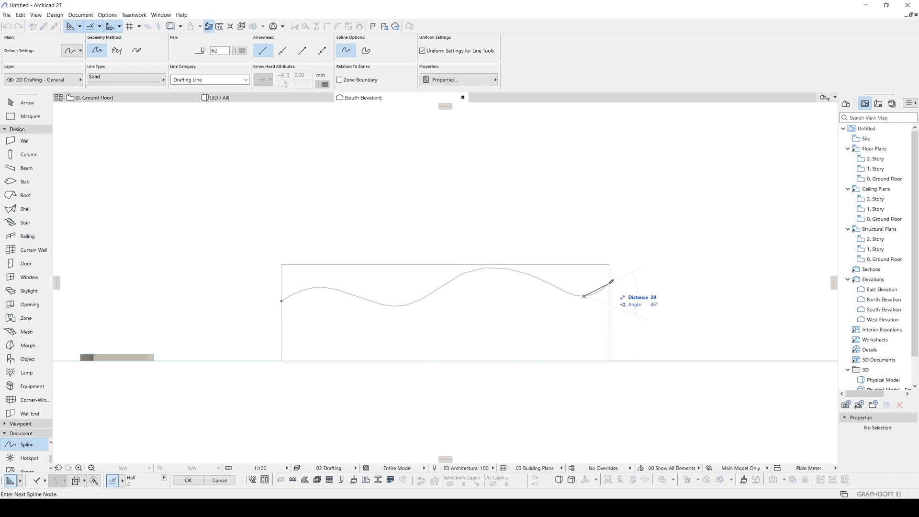
pyautogui.doubleClick(609, 285)
pyautogui.press('Escape')
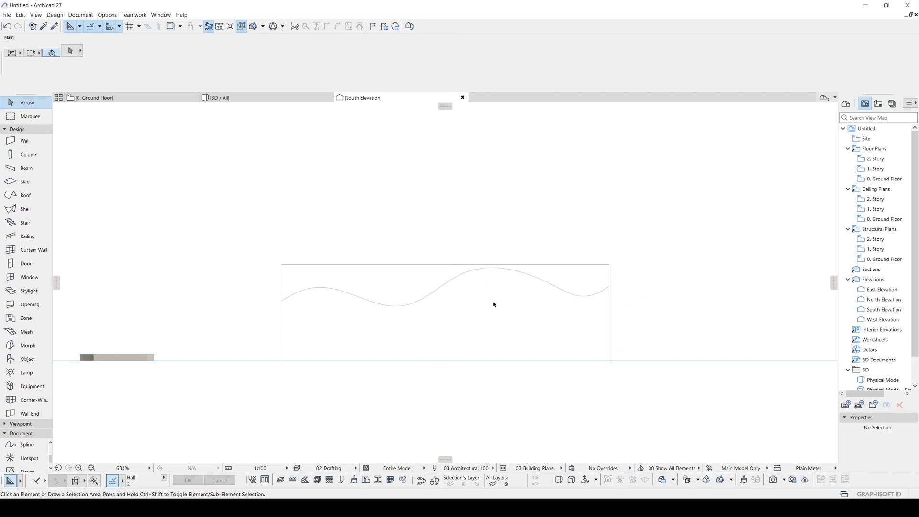
# Save the bench slab on the Ground Floor plan to the Embedded Library as a curtain wall panel named Curtain Wall Panel 1
pyautogui.scroll(-2, 494, 303)
pyautogui.moveTo(362, 286); pyautogui.dragTo(425, 304, button='middle')
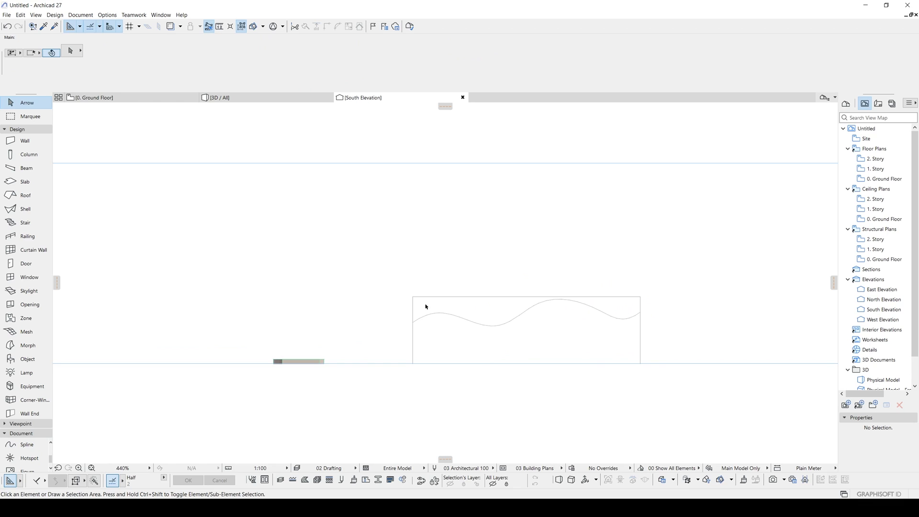
pyautogui.press('F2')
pyautogui.click(475, 278)
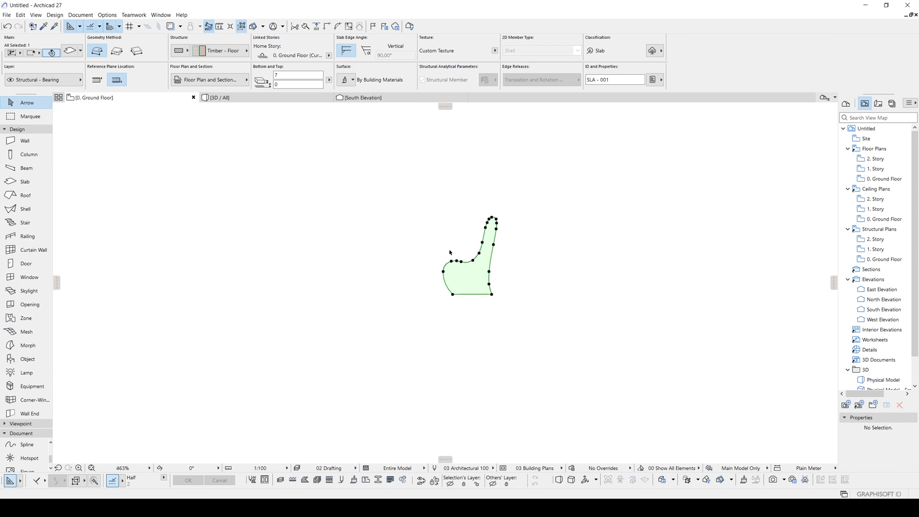
pyautogui.moveTo(456, 285); pyautogui.dragTo(419, 338, button='middle')
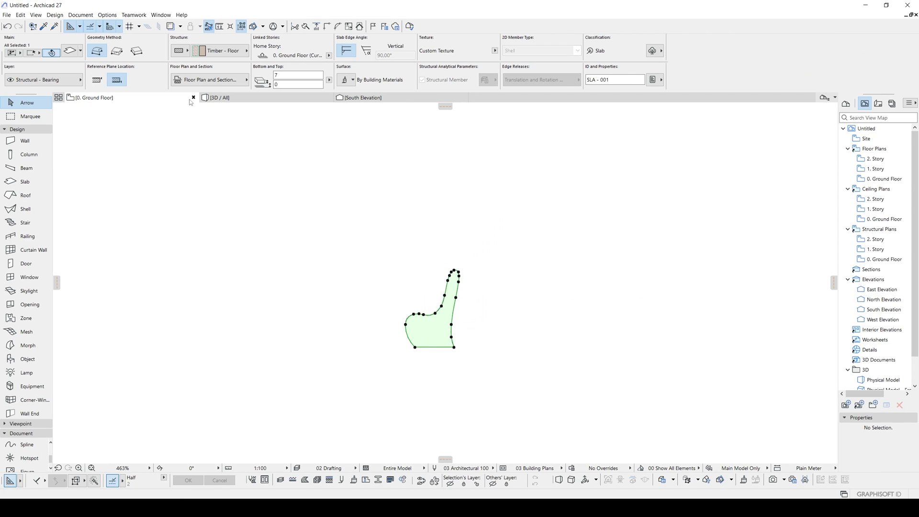
pyautogui.click(6, 14)
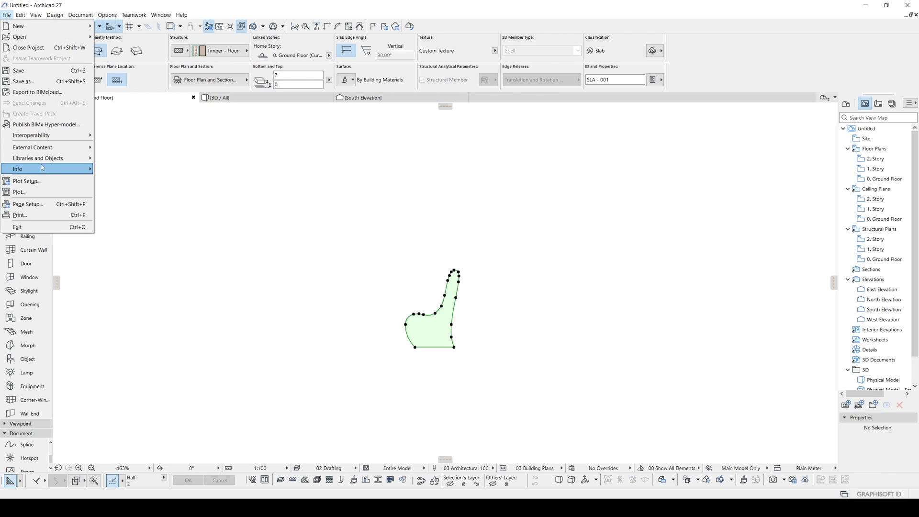
pyautogui.moveTo(44, 158)
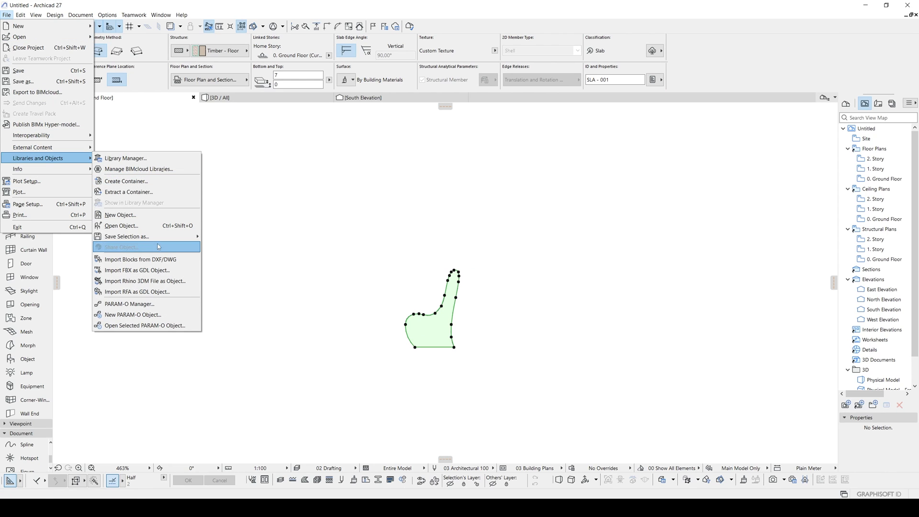
pyautogui.moveTo(128, 237)
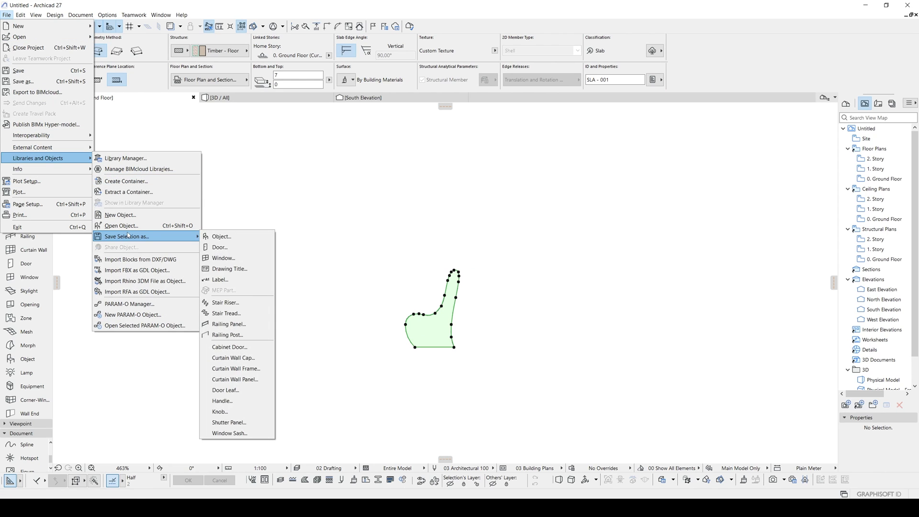
pyautogui.click(237, 381)
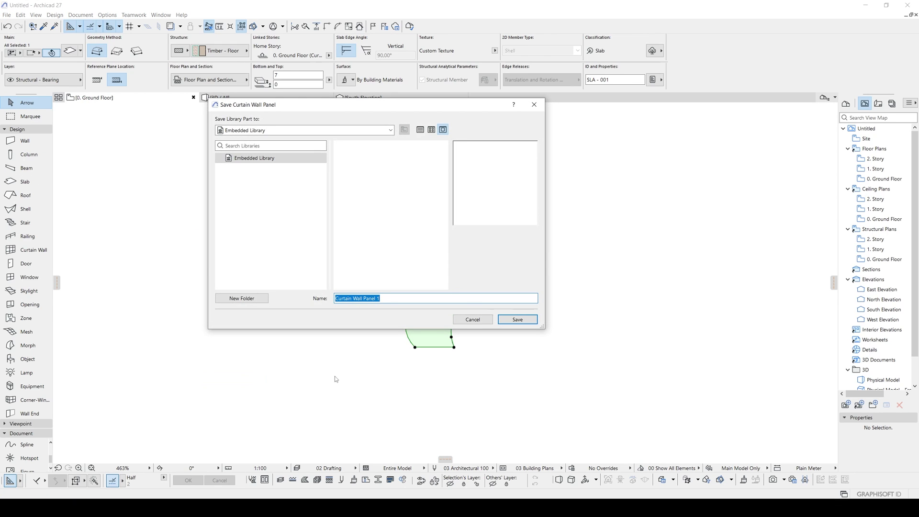
pyautogui.click(395, 302)
pyautogui.moveTo(401, 104); pyautogui.dragTo(377, 157)
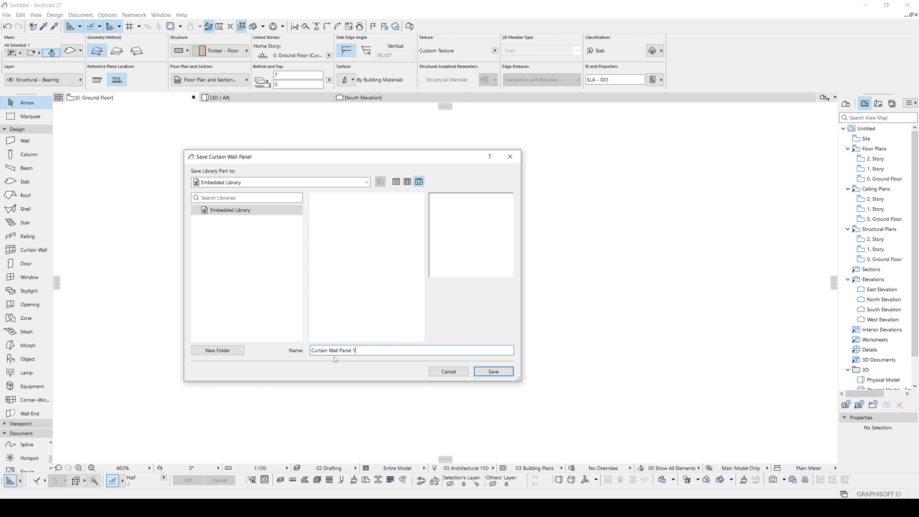
pyautogui.click(480, 371)
pyautogui.click(547, 351)
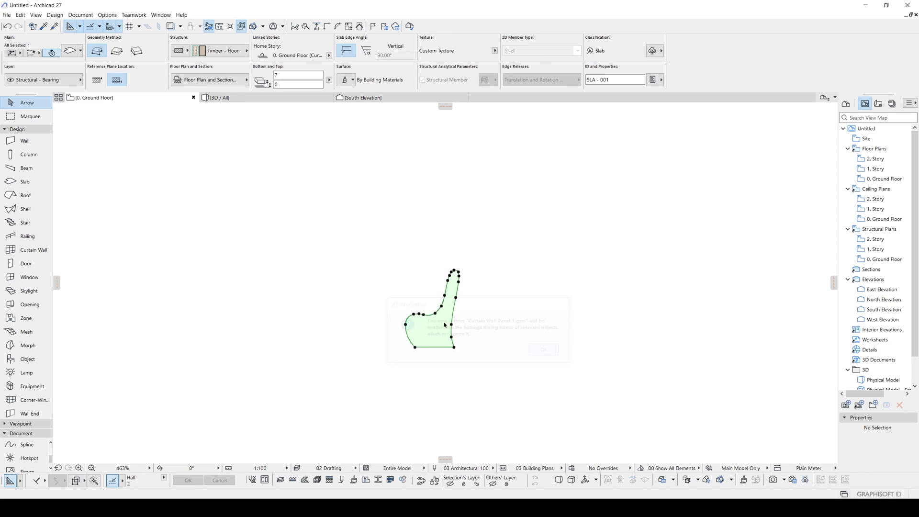
pyautogui.click(474, 320)
# Draw a straight horizontal curtain wall on the Ground Floor plan, between the bench slab and the South Elevation marker
pyautogui.scroll(-4, 468, 321)
pyautogui.scroll(-3, 467, 321)
pyautogui.moveTo(467, 321); pyautogui.dragTo(450, 254, button='middle')
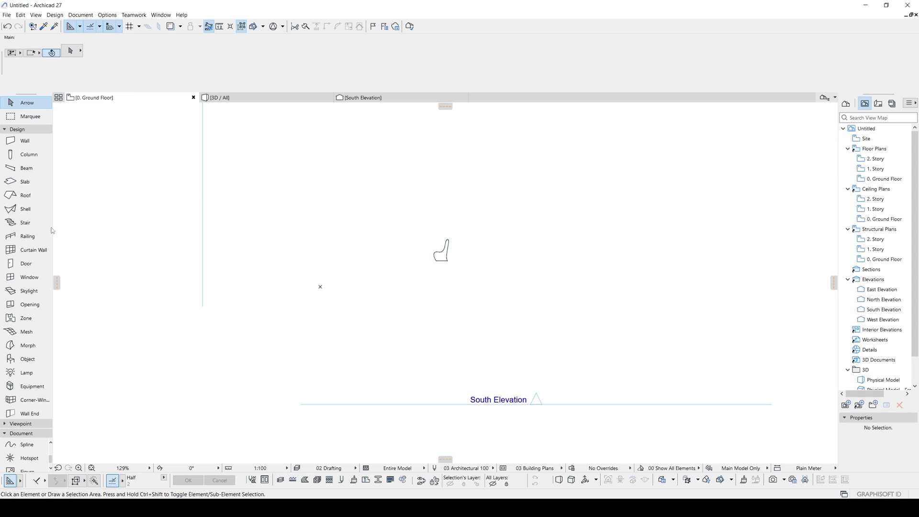
pyautogui.click(28, 253)
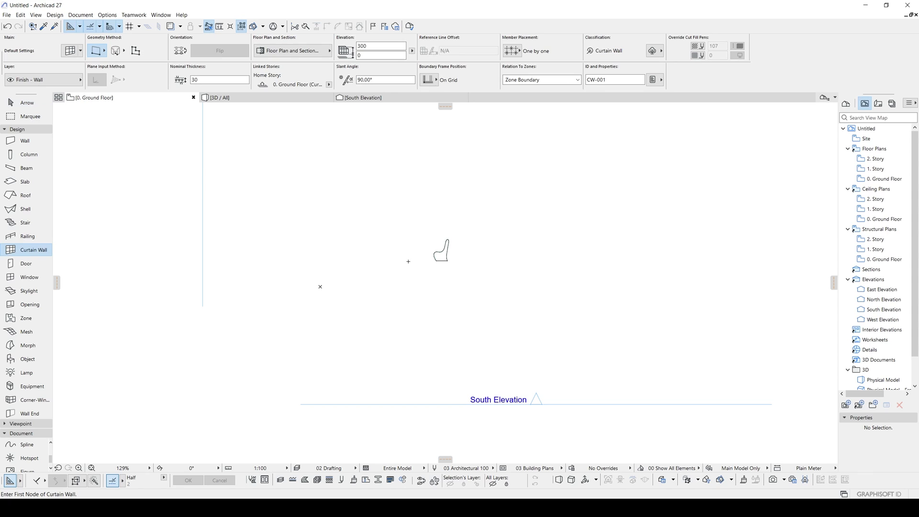
pyautogui.scroll(1, 501, 275)
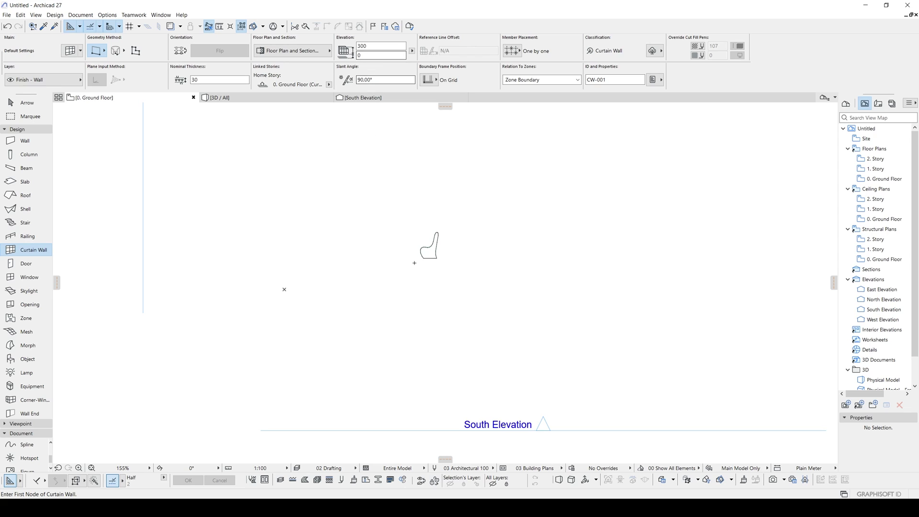
pyautogui.scroll(1, 451, 297)
pyautogui.moveTo(402, 351); pyautogui.dragTo(346, 290, button='middle')
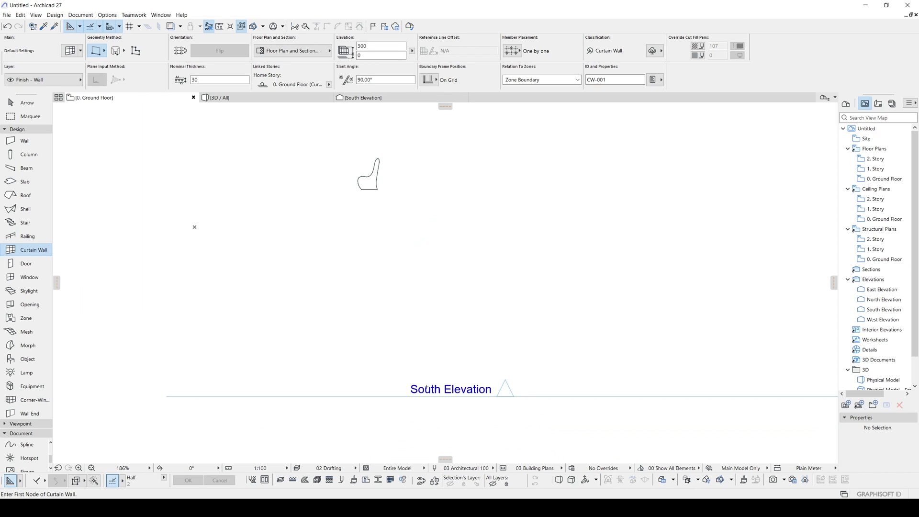
pyautogui.scroll(-1, 427, 387)
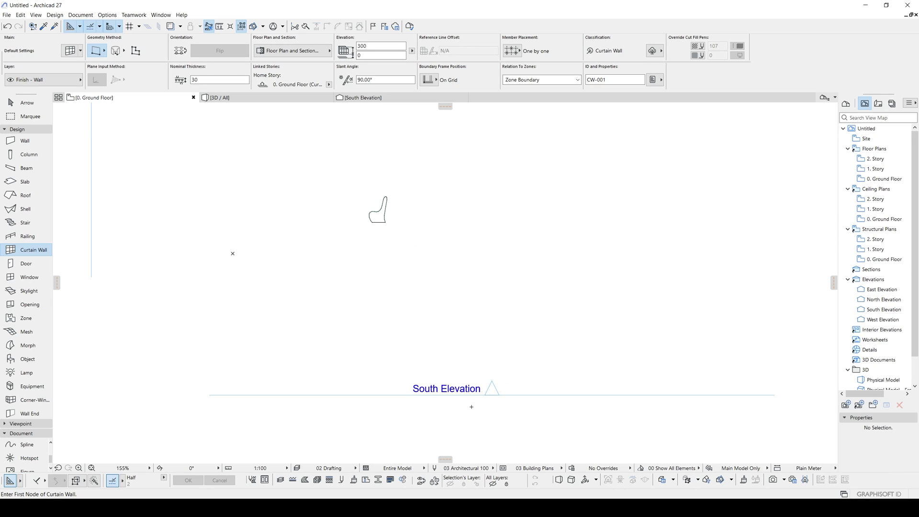
pyautogui.click(317, 292)
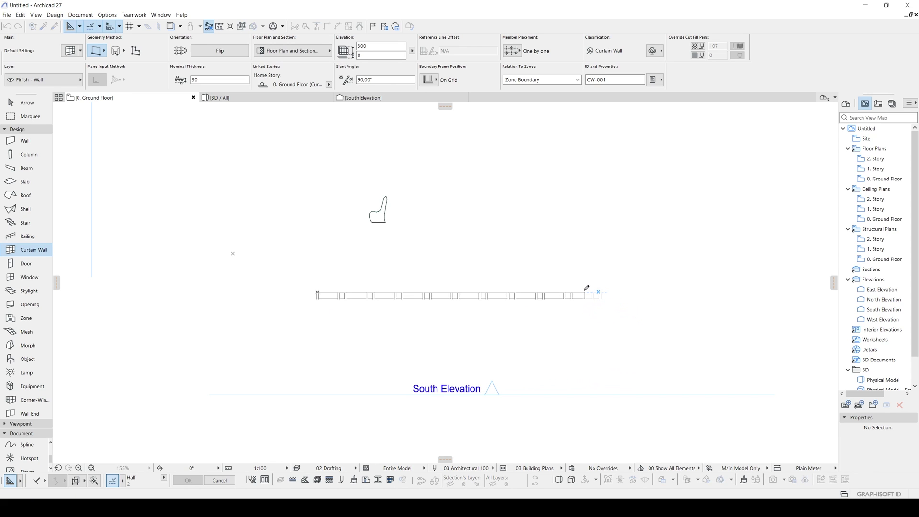
pyautogui.click(584, 292)
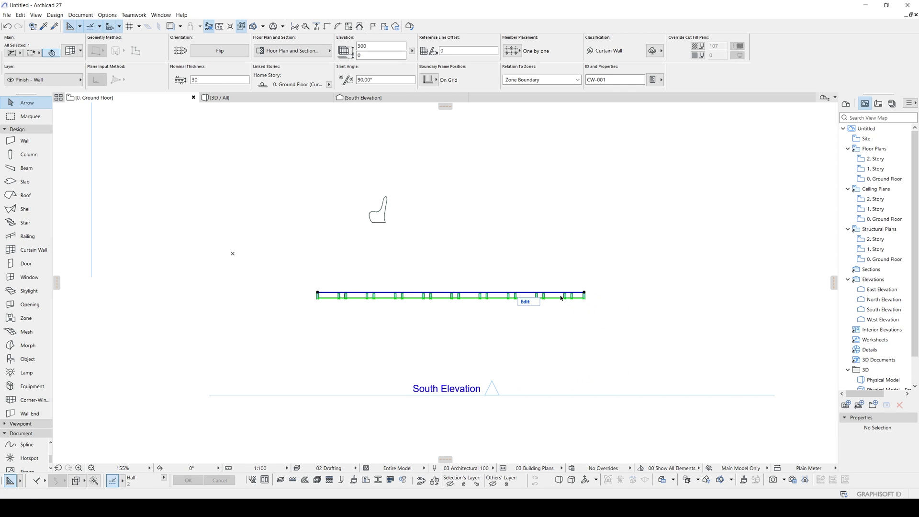
# Clear the curtain wall's grid pattern, divide its columns by Best Division at width 15, and assign Main Panel to the cell
pyautogui.doubleClick(561, 298)
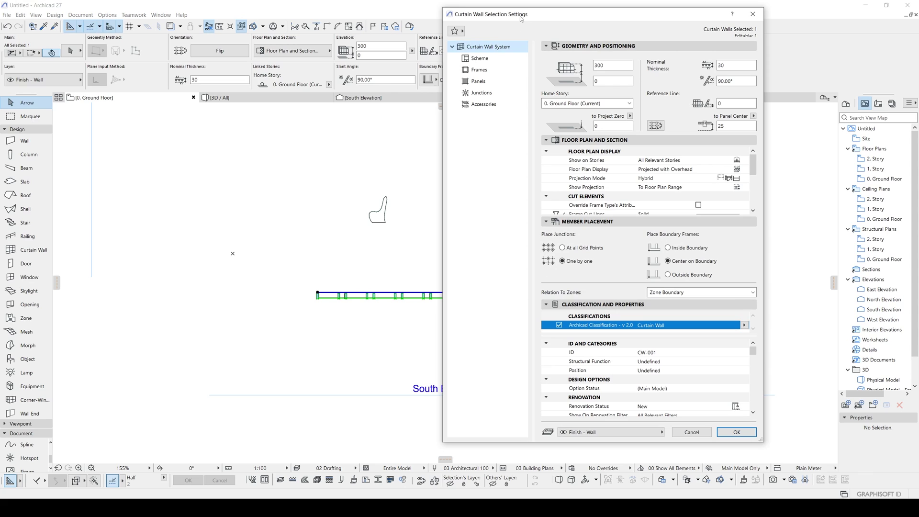
pyautogui.click(465, 58)
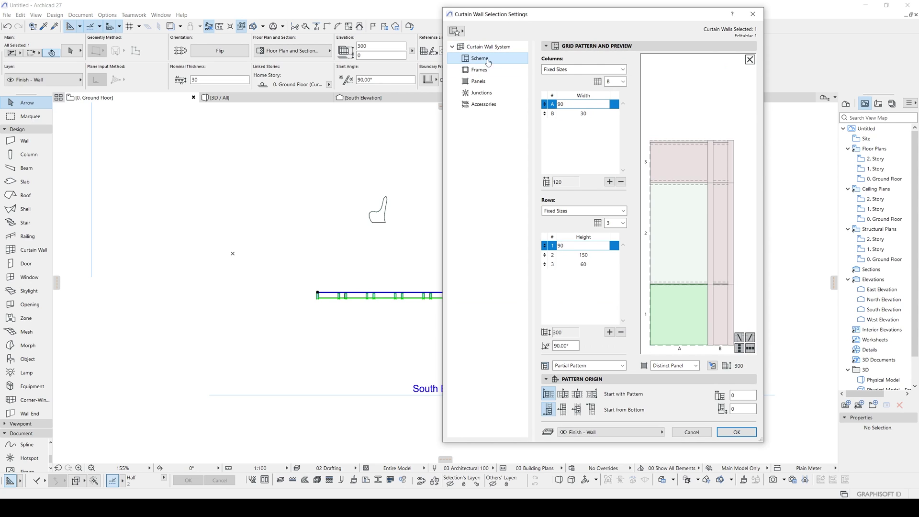
pyautogui.click(749, 59)
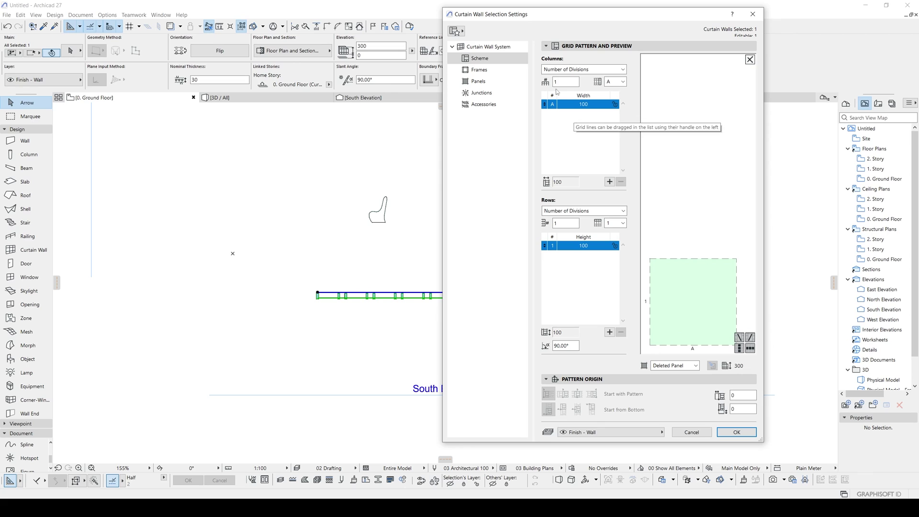
pyautogui.click(570, 70)
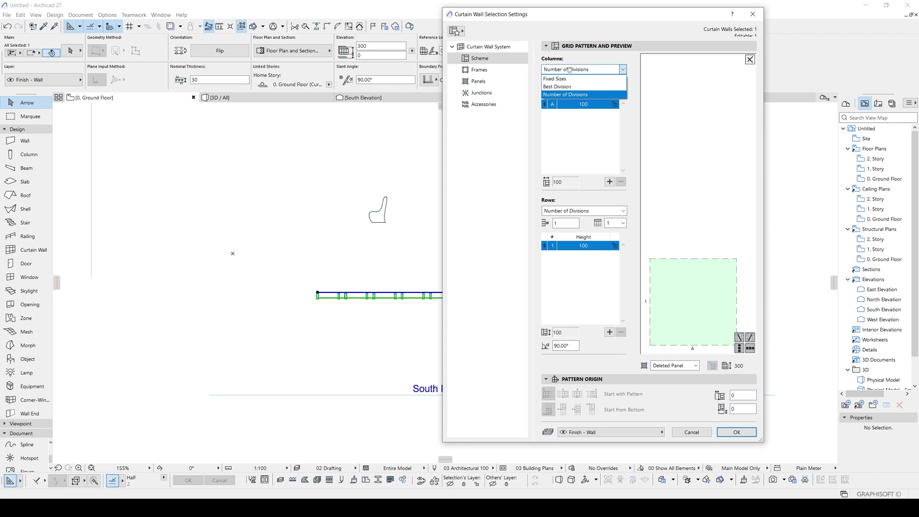
pyautogui.click(551, 86)
pyautogui.click(591, 104)
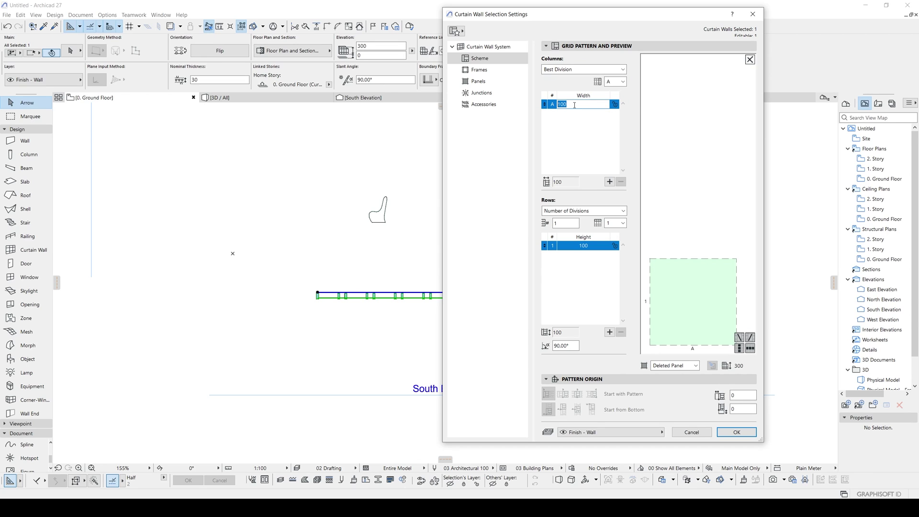
pyautogui.write('15')
pyautogui.click(577, 126)
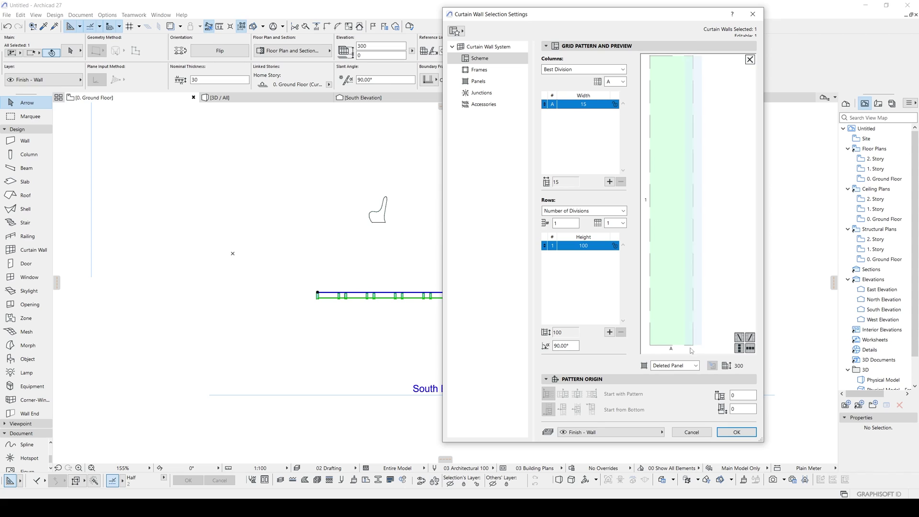
pyautogui.click(681, 365)
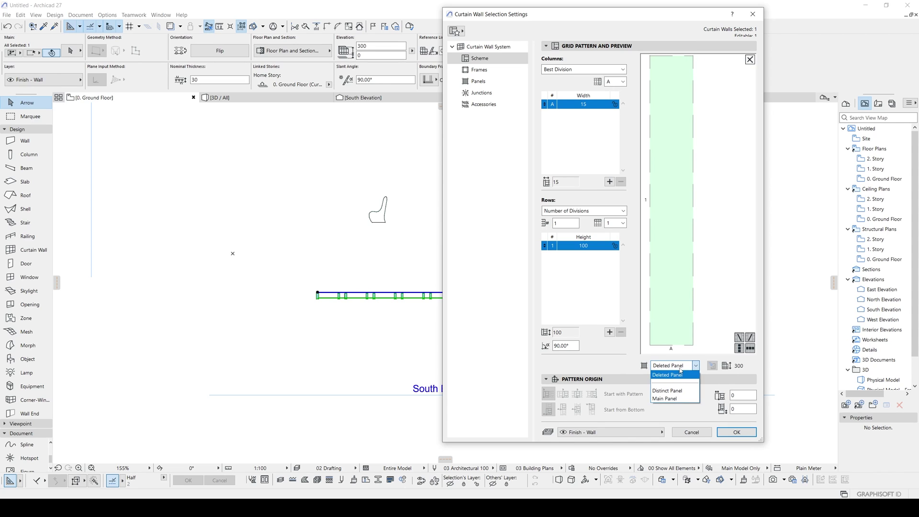
pyautogui.click(665, 398)
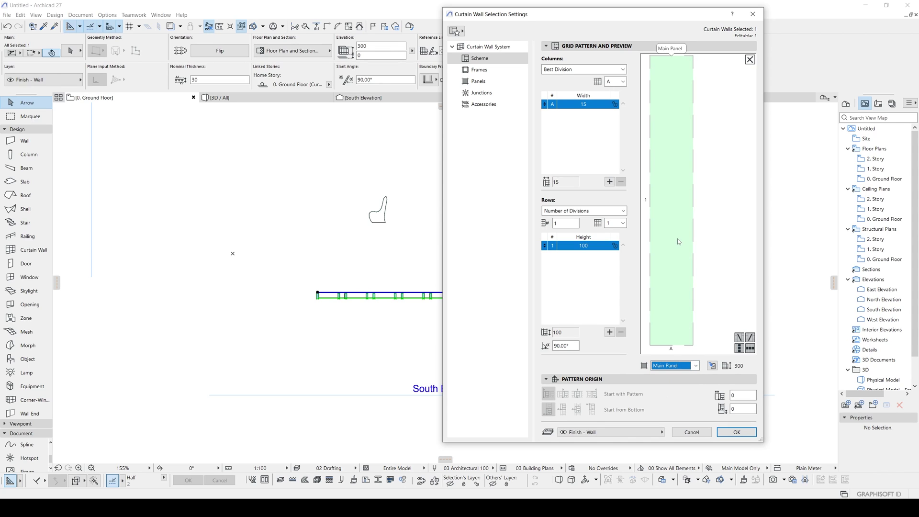
# Change the curtain wall's Main Panel type to CW Custom Panel 27
pyautogui.click(501, 83)
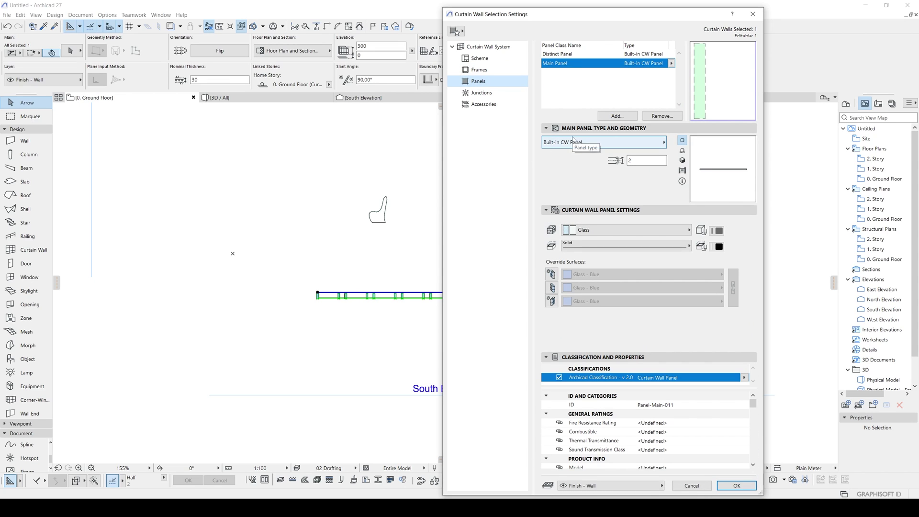
pyautogui.click(592, 143)
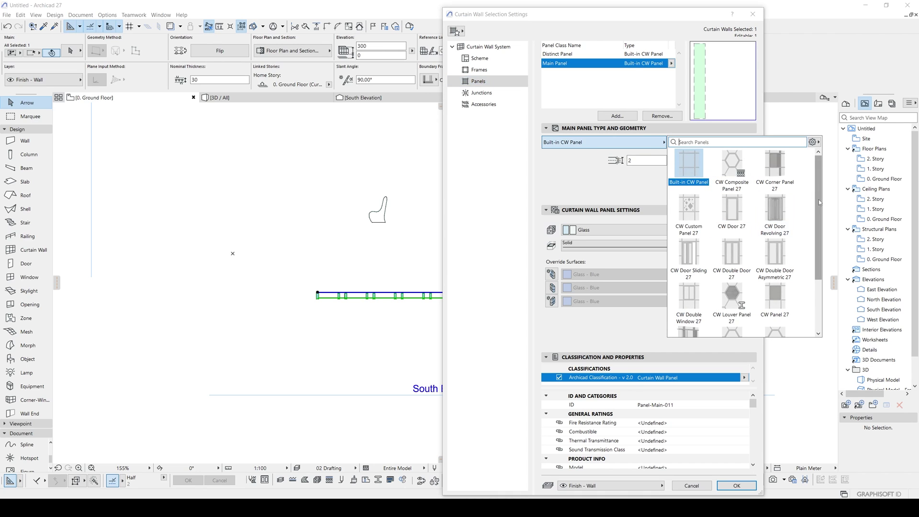
pyautogui.moveTo(817, 202); pyautogui.dragTo(812, 245)
pyautogui.scroll(3, 704, 202)
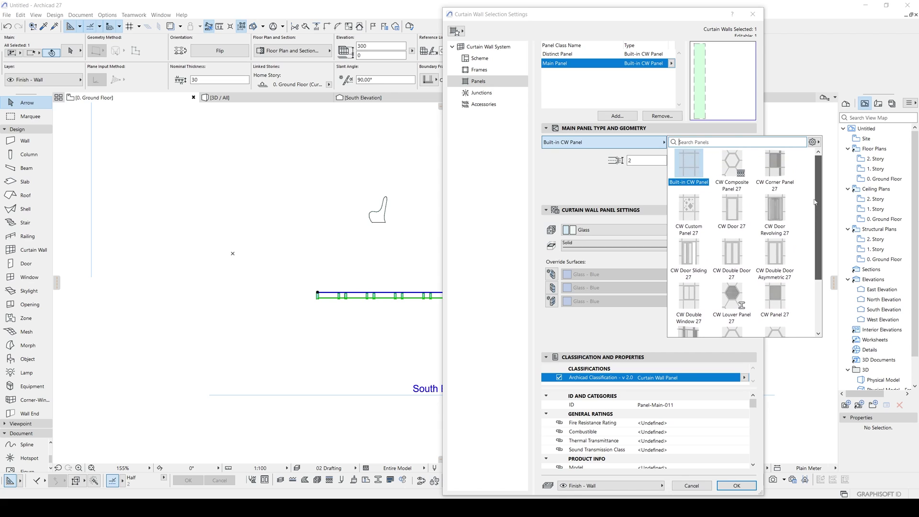
pyautogui.click(692, 211)
pyautogui.click(562, 159)
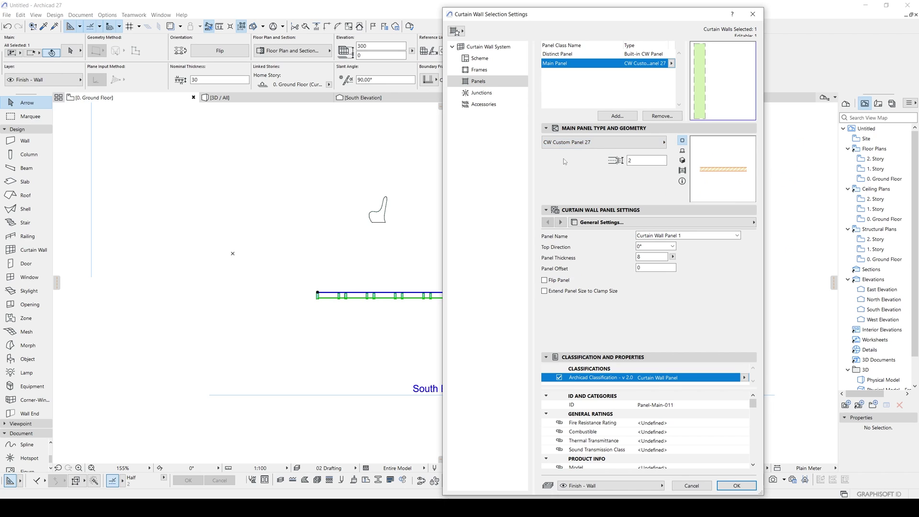
# Use Curtain Wall Panel 1 as the custom panel with top direction 0°, thickness 8 and offset 0, and apply the curtain wall settings
pyautogui.click(666, 238)
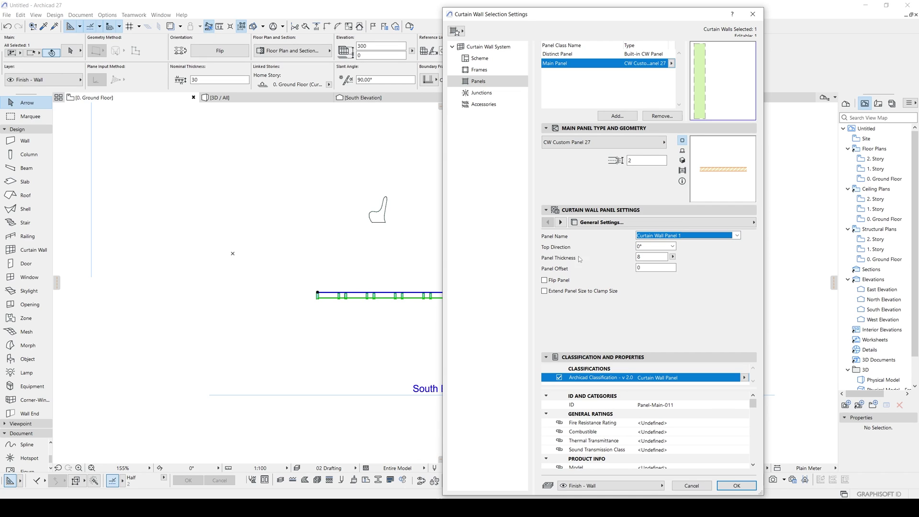
pyautogui.click(671, 246)
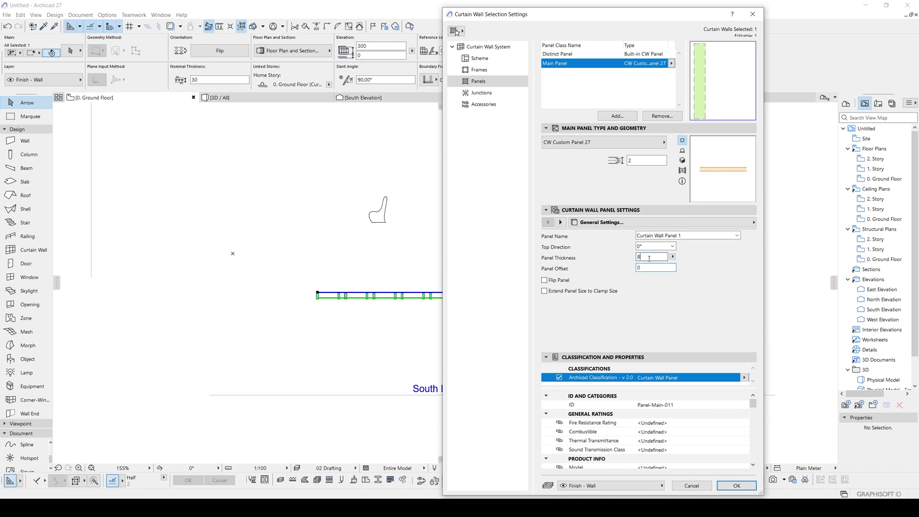
pyautogui.click(612, 313)
pyautogui.click(656, 247)
pyautogui.click(654, 244)
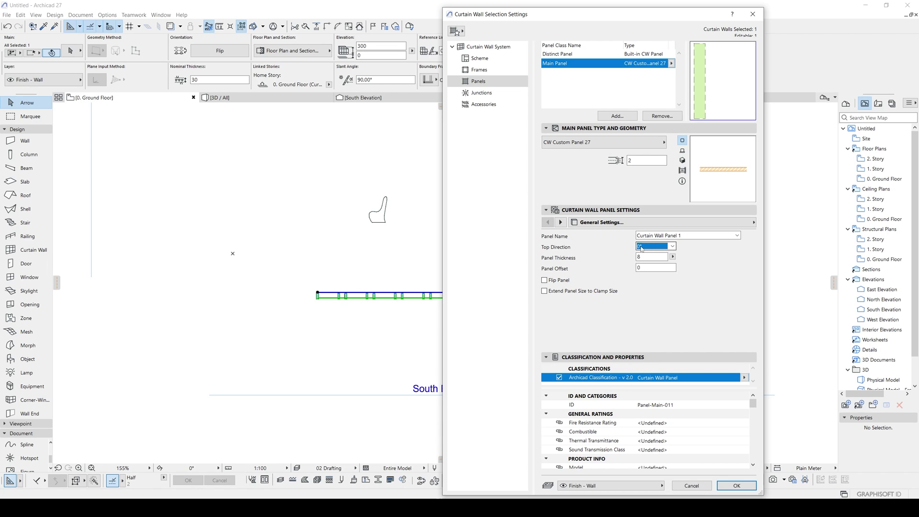
pyautogui.click(655, 267)
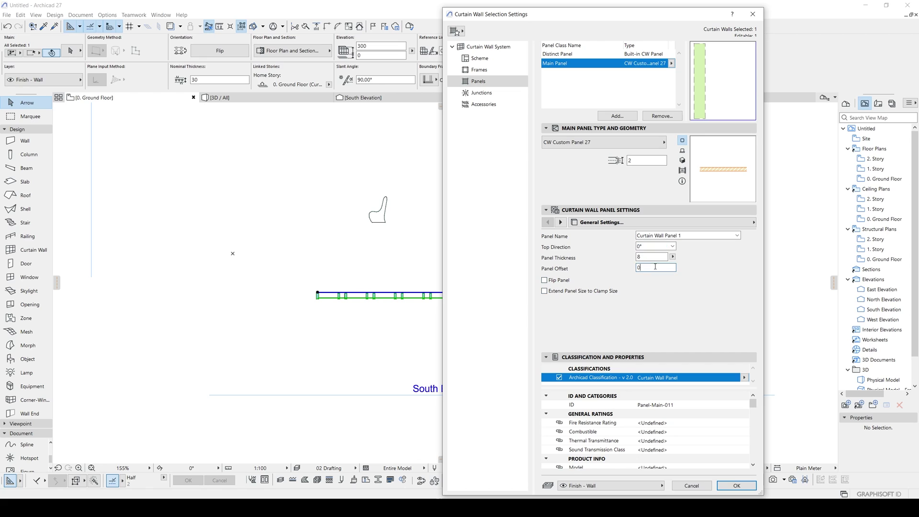
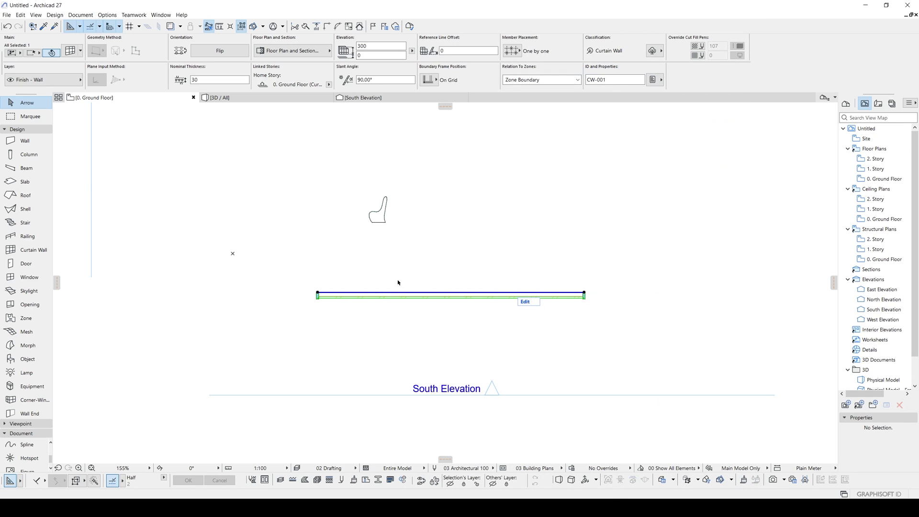
# Make the curtain wall's Boundary Frame invisible and apply the settings
pyautogui.scroll(5, 333, 293)
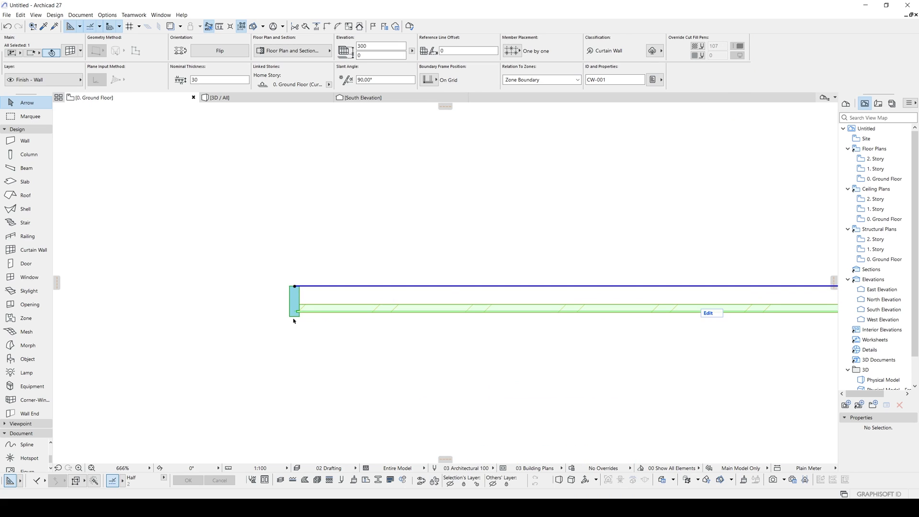
pyautogui.hotkey('ctrl', 't')
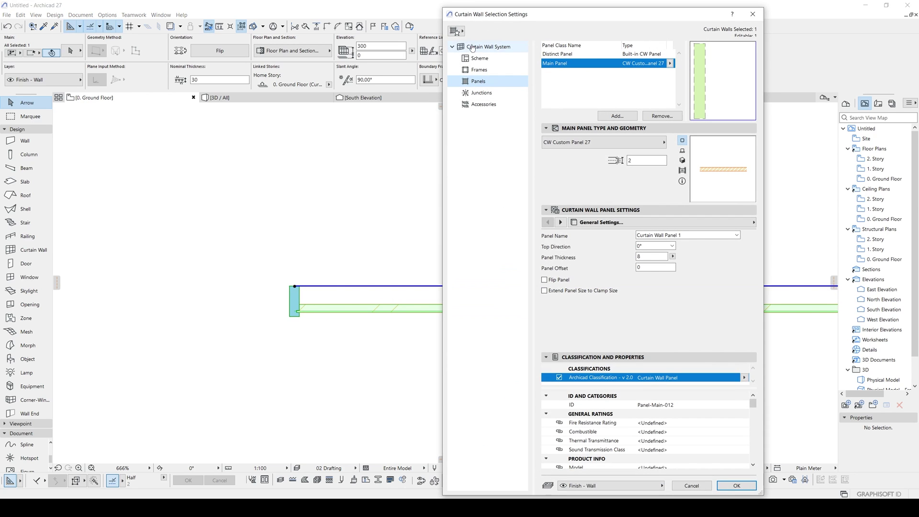
pyautogui.click(473, 72)
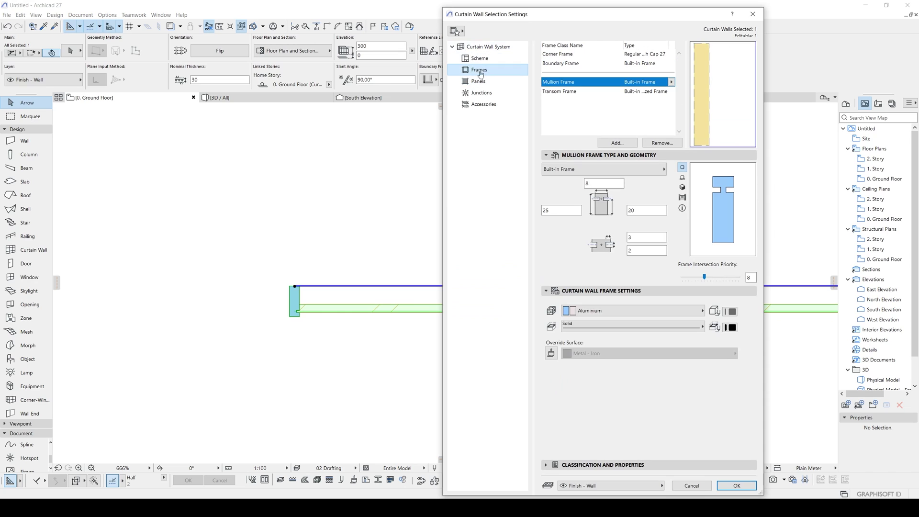
pyautogui.click(544, 64)
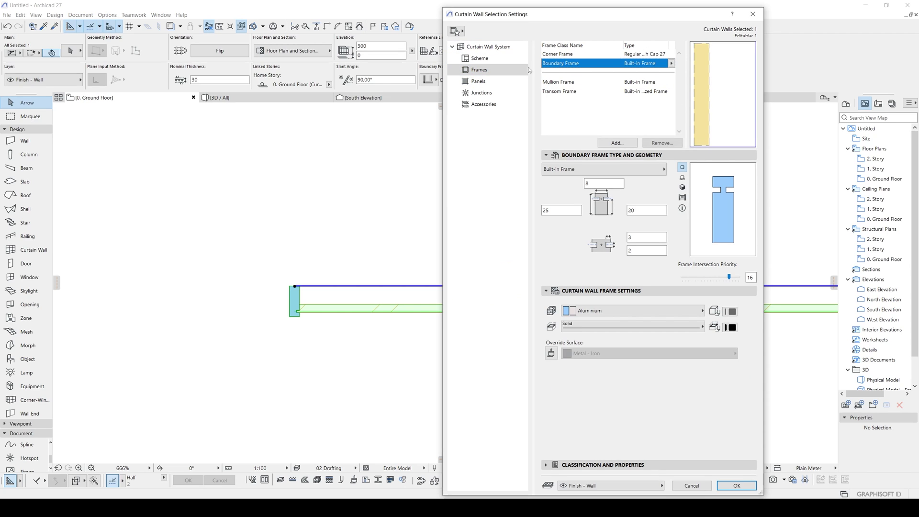
pyautogui.click(574, 169)
pyautogui.click(688, 191)
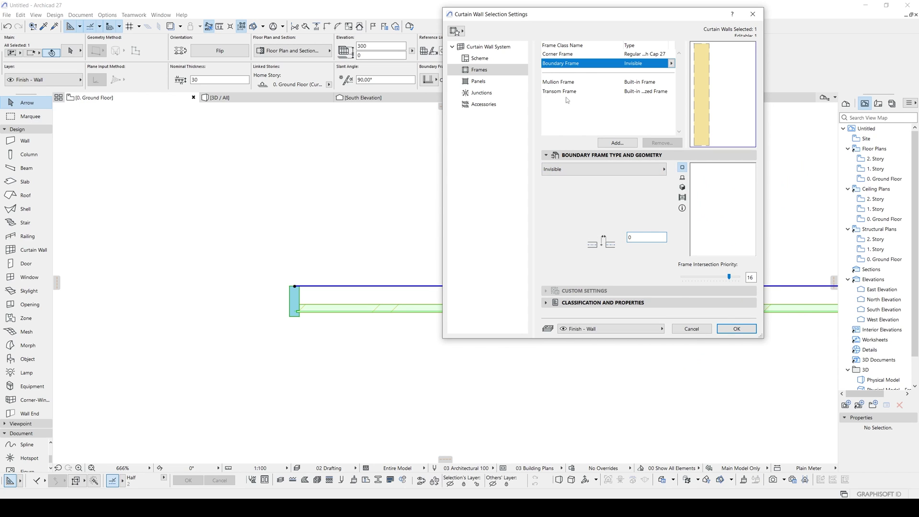
pyautogui.click(736, 329)
pyautogui.scroll(-5, 365, 302)
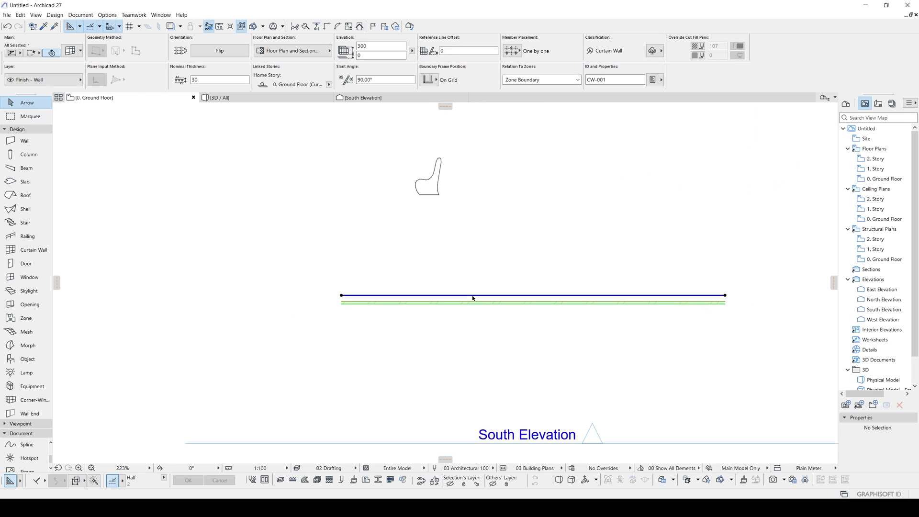
# Try a top direction of 90° for the curtain wall's Main Panel in the 3D view
pyautogui.press('F3')
pyautogui.scroll(-6, 469, 295)
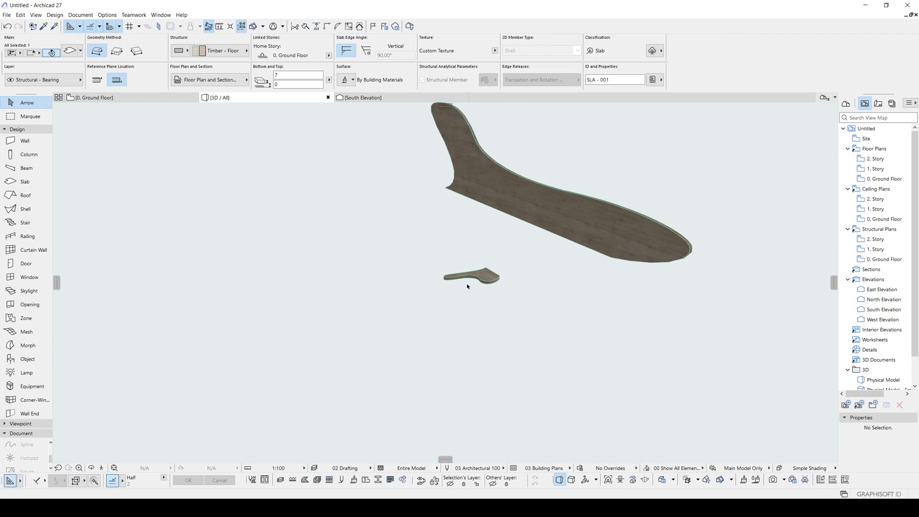
pyautogui.keyDown('shift'); pyautogui.moveTo(537, 236); pyautogui.dragTo(211, 277, button='middle'); pyautogui.keyUp('shift')
pyautogui.click(529, 288)
pyautogui.keyDown('shift'); pyautogui.moveTo(445, 292); pyautogui.dragTo(356, 307, button='middle'); pyautogui.keyUp('shift')
pyautogui.scroll(2, 462, 262)
pyautogui.doubleClick(433, 277)
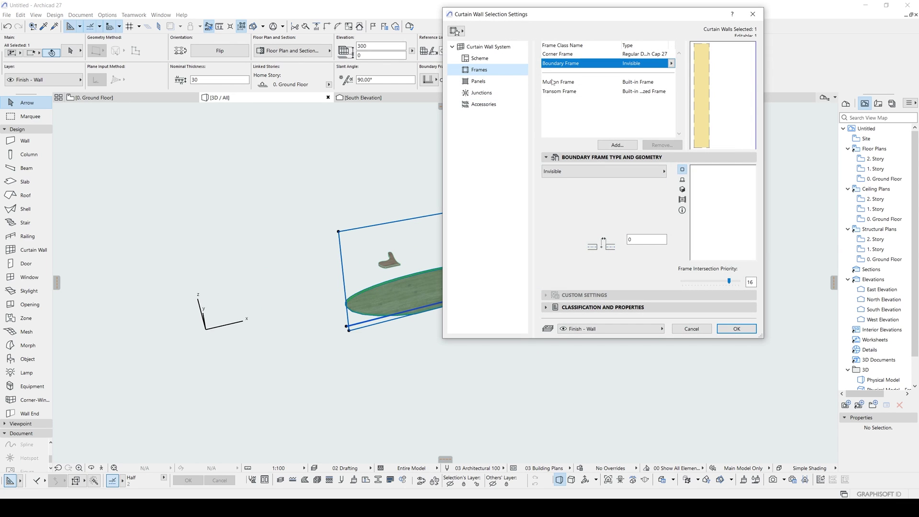
pyautogui.click(489, 82)
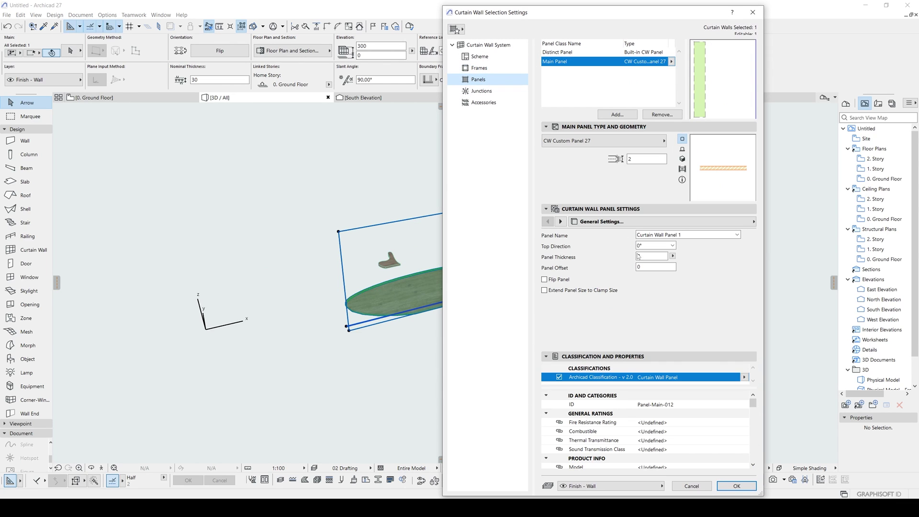
pyautogui.click(658, 246)
pyautogui.click(652, 260)
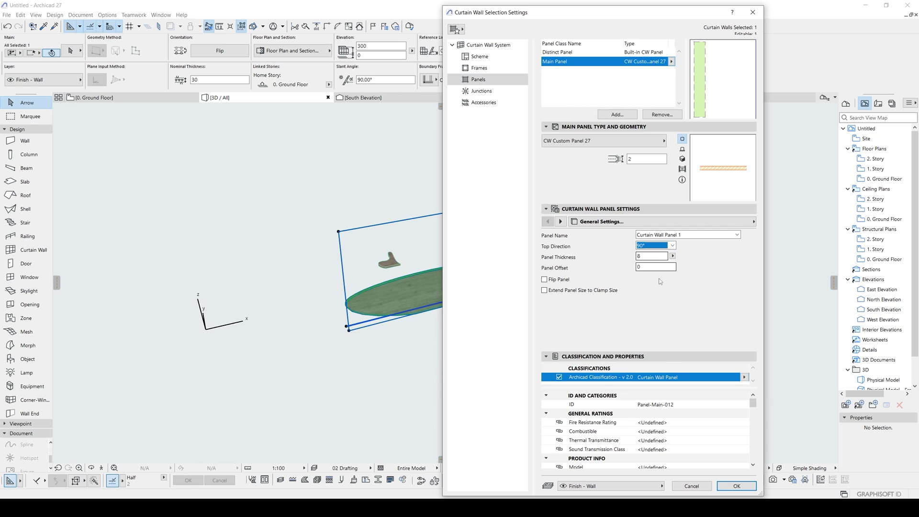
pyautogui.click(736, 485)
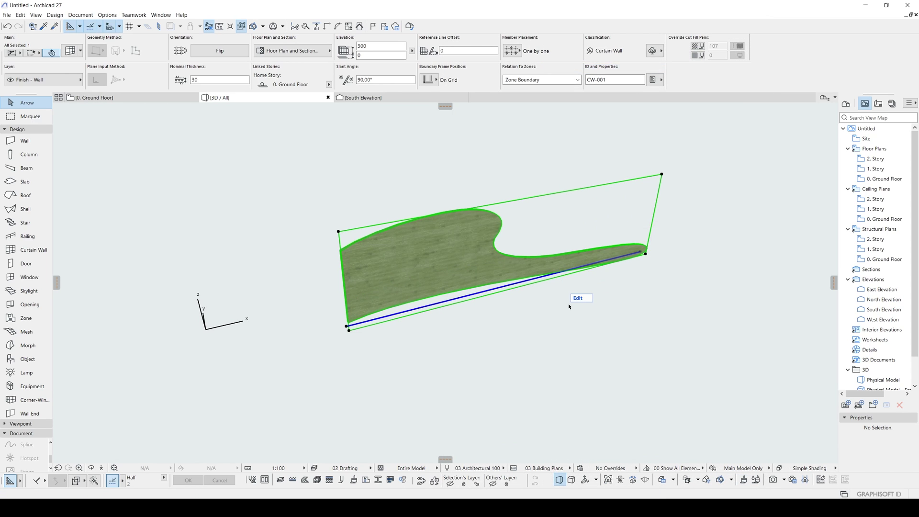
# Undo the change to the custom panel's top direction
pyautogui.keyDown('shift'); pyautogui.moveTo(435, 279); pyautogui.dragTo(583, 260, button='middle'); pyautogui.keyUp('shift')
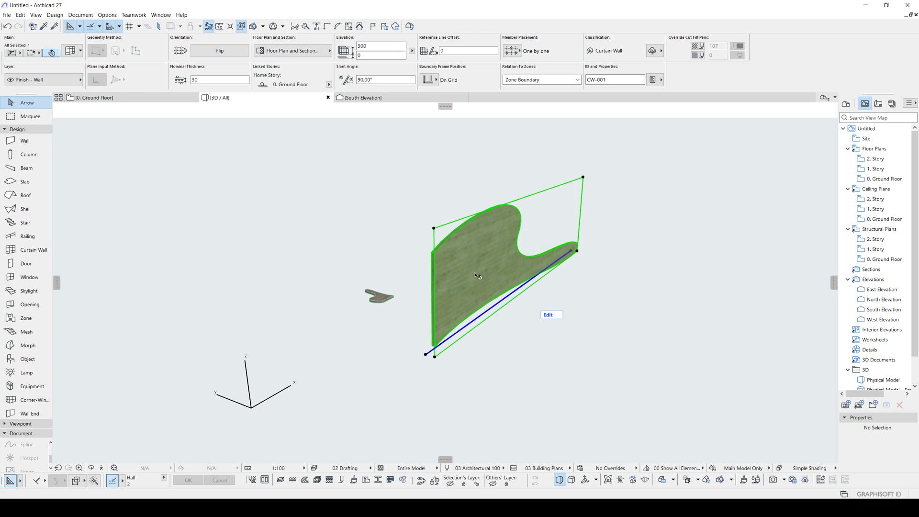
pyautogui.click(382, 297)
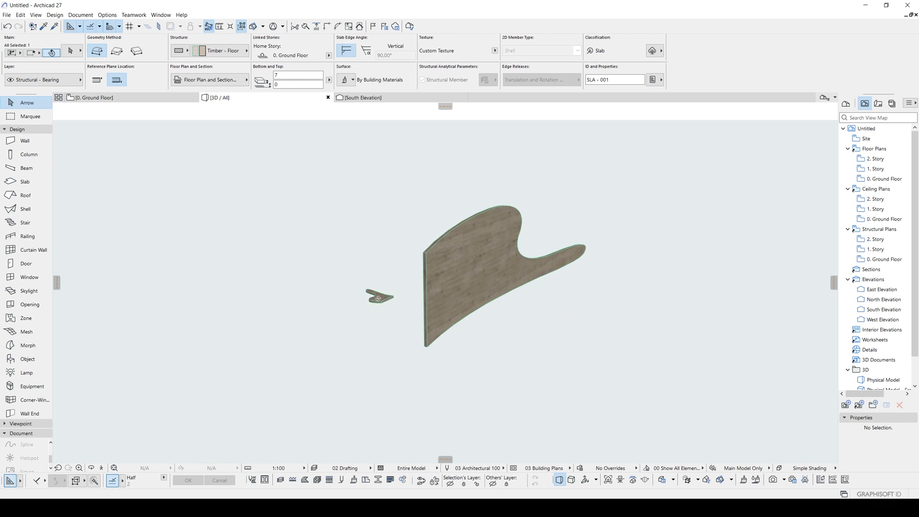
pyautogui.keyDown('shift'); pyautogui.moveTo(382, 298); pyautogui.dragTo(350, 318, button='middle'); pyautogui.keyUp('shift')
pyautogui.hotkey('ctrl', 'z')
pyautogui.scroll(3, 361, 318)
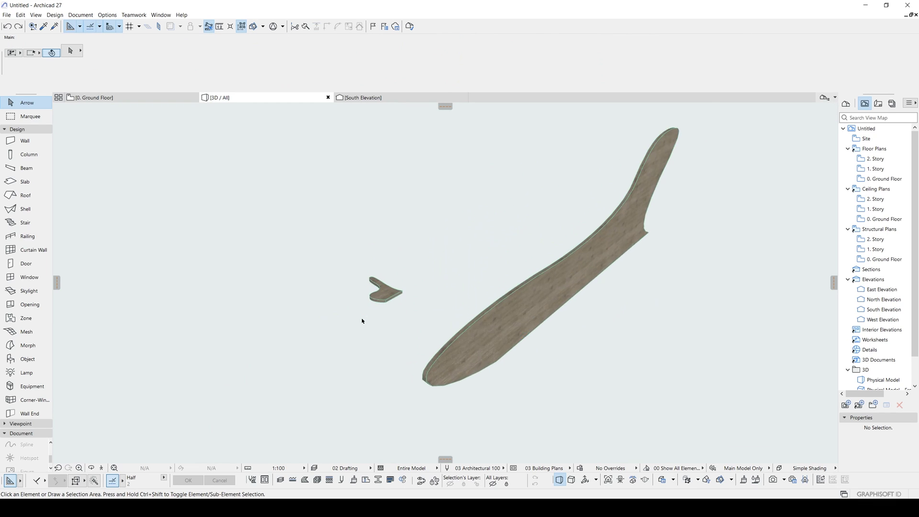
# Convert the small bench-shaped slab beside the curtain wall into a morph
pyautogui.click(388, 290)
pyautogui.scroll(2, 385, 291)
pyautogui.keyDown('shift'); pyautogui.moveTo(356, 285); pyautogui.dragTo(498, 274, button='middle'); pyautogui.keyUp('shift')
pyautogui.scroll(3, 396, 281)
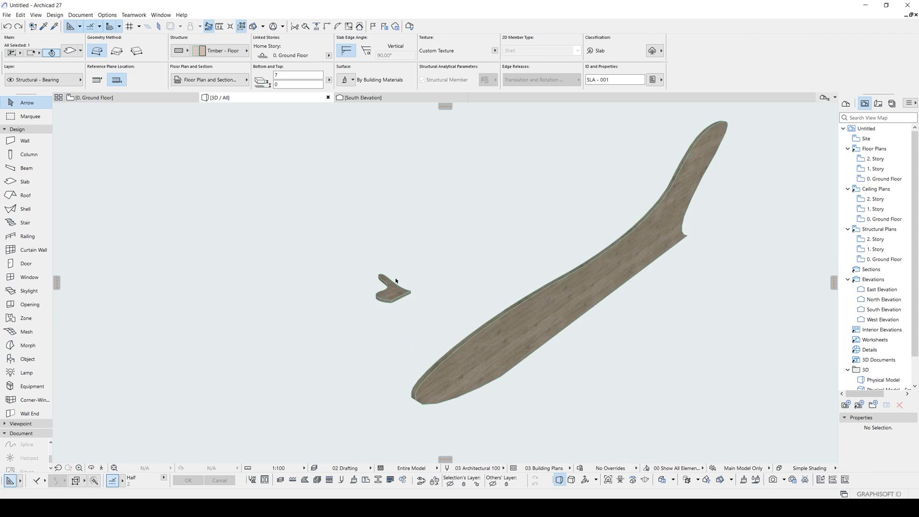
pyautogui.rightClick(430, 253)
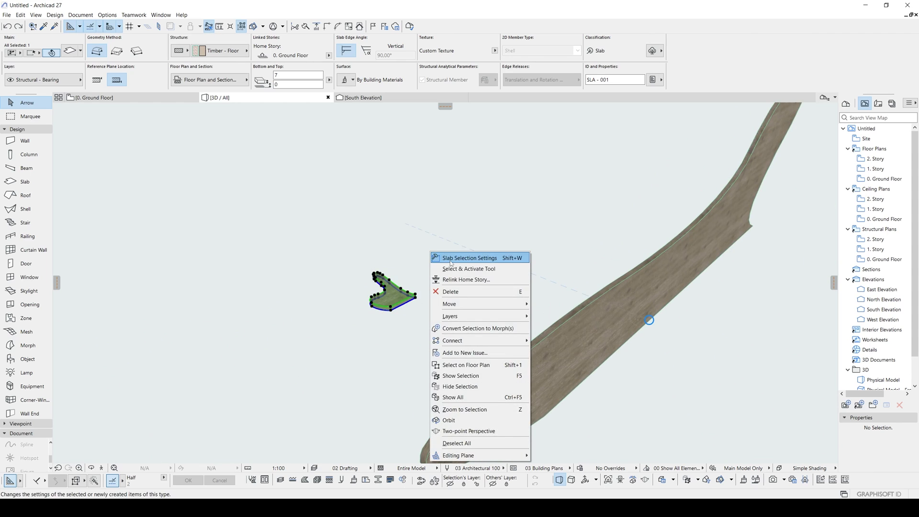
pyautogui.click(467, 330)
pyautogui.click(545, 344)
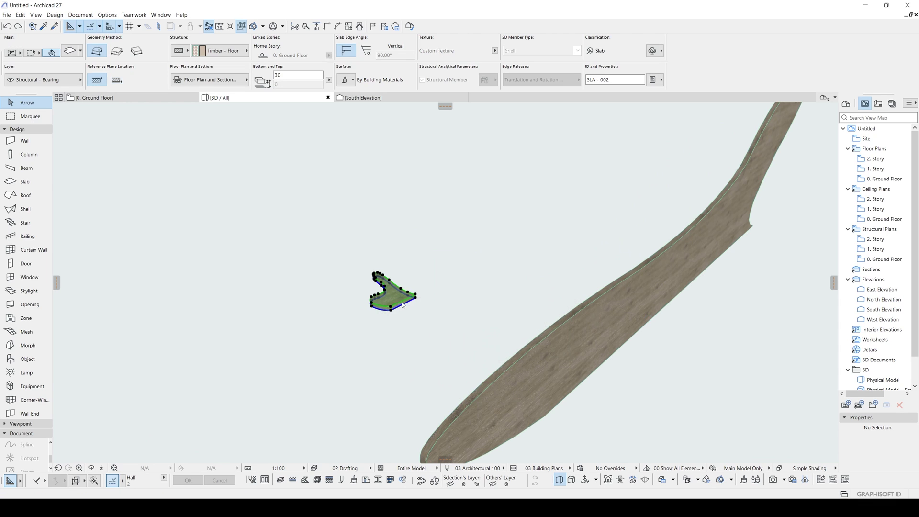
# Rotate the bench morph by -90° about a point on its straight base edge so it stands vertically
pyautogui.scroll(5, 395, 296)
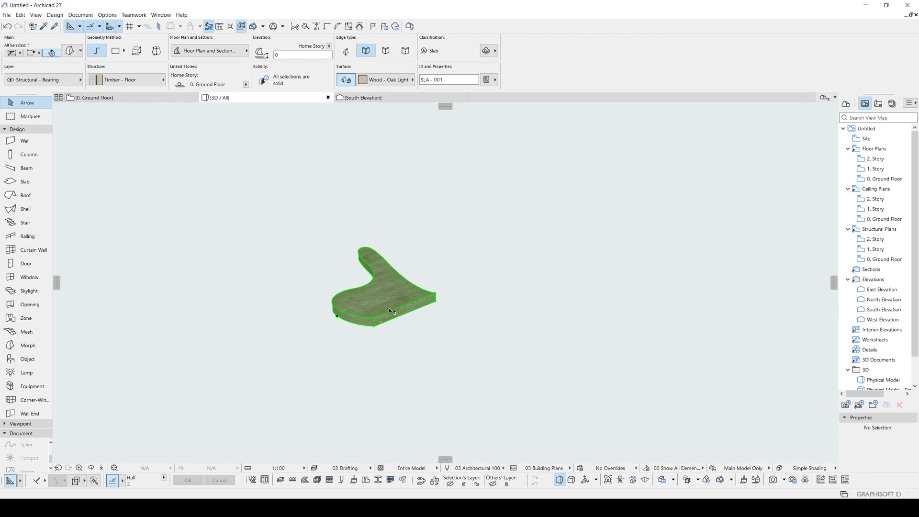
pyautogui.hotkey('ctrl', 'e')
pyautogui.click(383, 324)
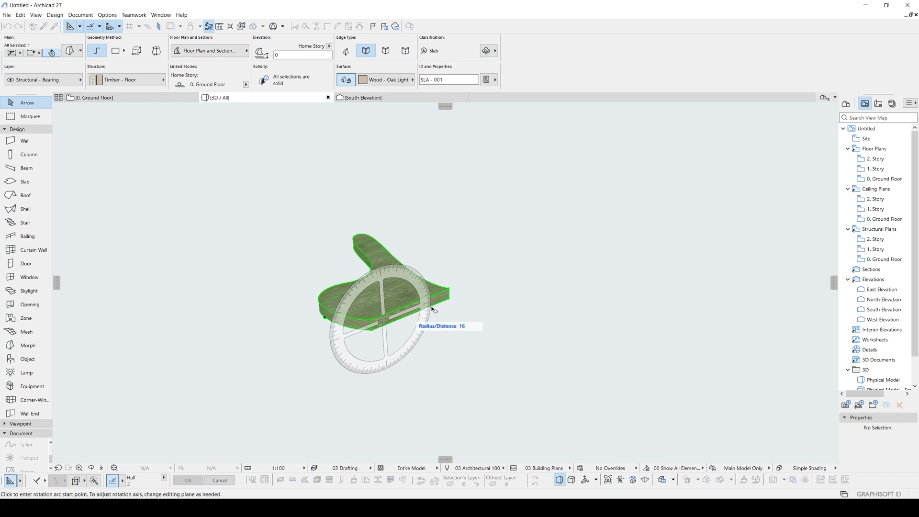
pyautogui.click(469, 286)
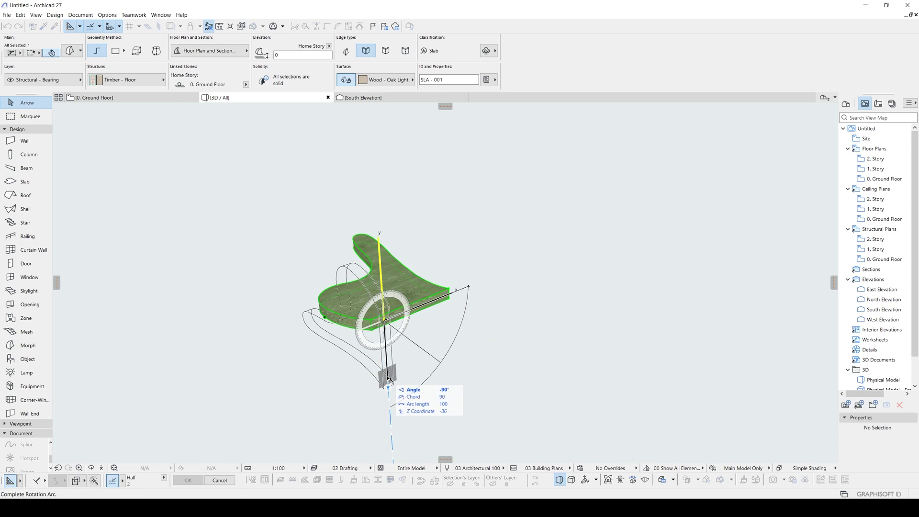
pyautogui.click(389, 370)
pyautogui.scroll(-5, 394, 313)
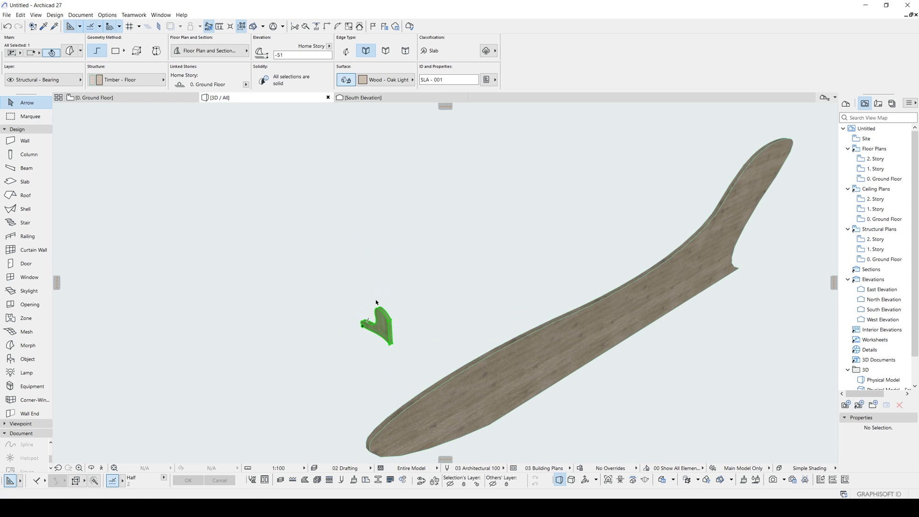
# From the Ground Floor plan, save the rotated morph as a curtain wall panel, replacing Curtain Wall Panel 1.gsm in the Embedded Library
pyautogui.press('F2')
pyautogui.moveTo(438, 284); pyautogui.dragTo(348, 280)
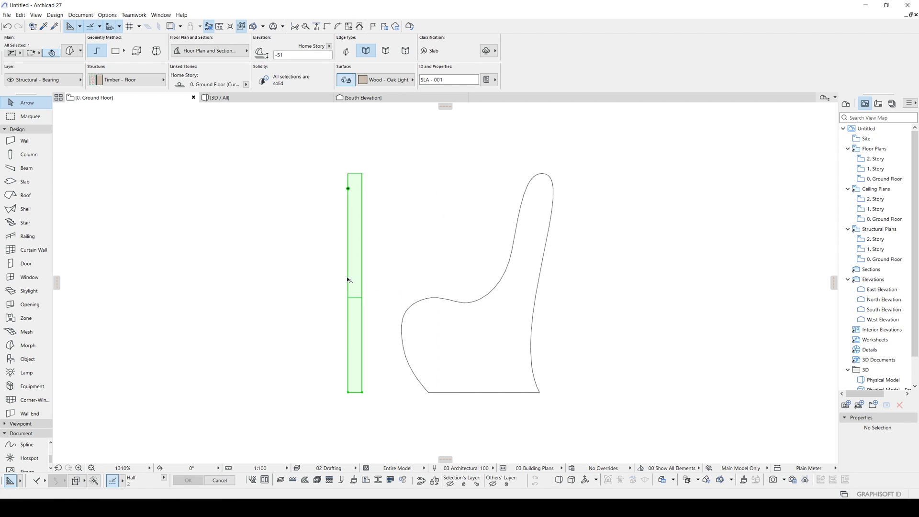
pyautogui.click(8, 15)
pyautogui.moveTo(38, 158)
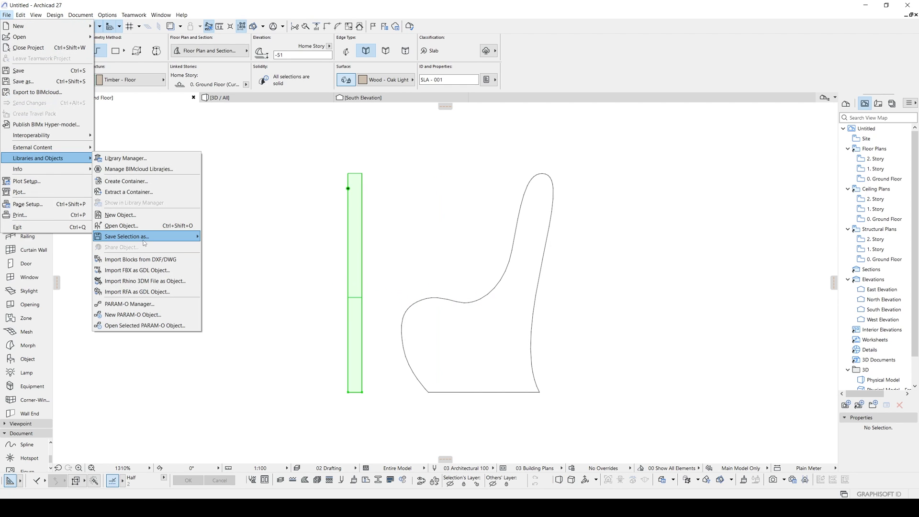
pyautogui.moveTo(144, 239)
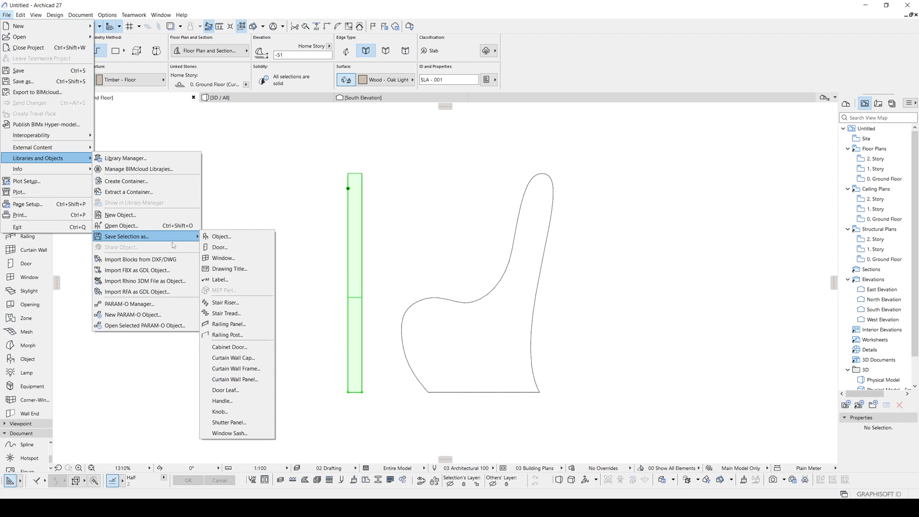
pyautogui.click(244, 379)
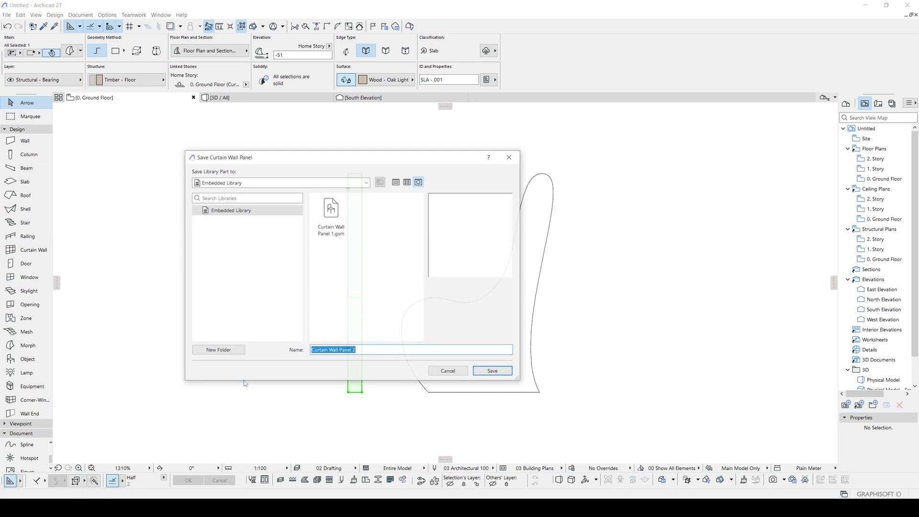
pyautogui.click(340, 214)
pyautogui.doubleClick(340, 215)
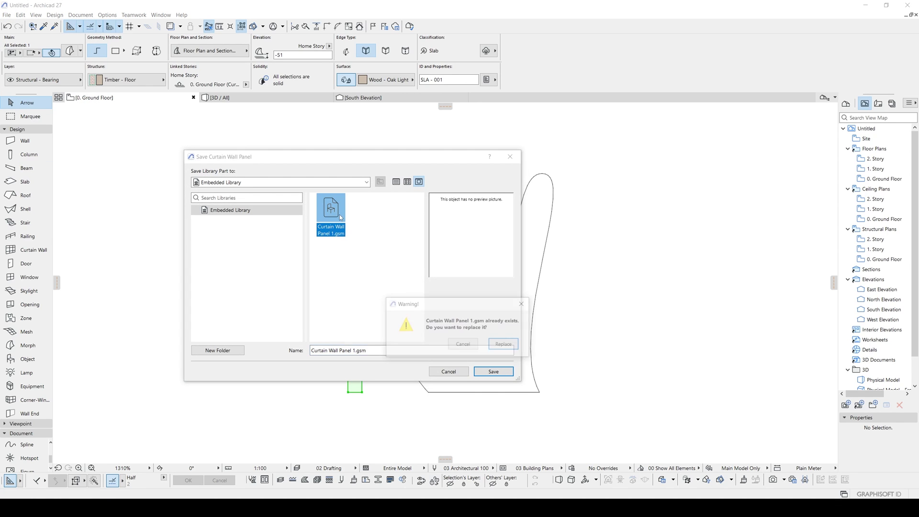
pyautogui.click(507, 345)
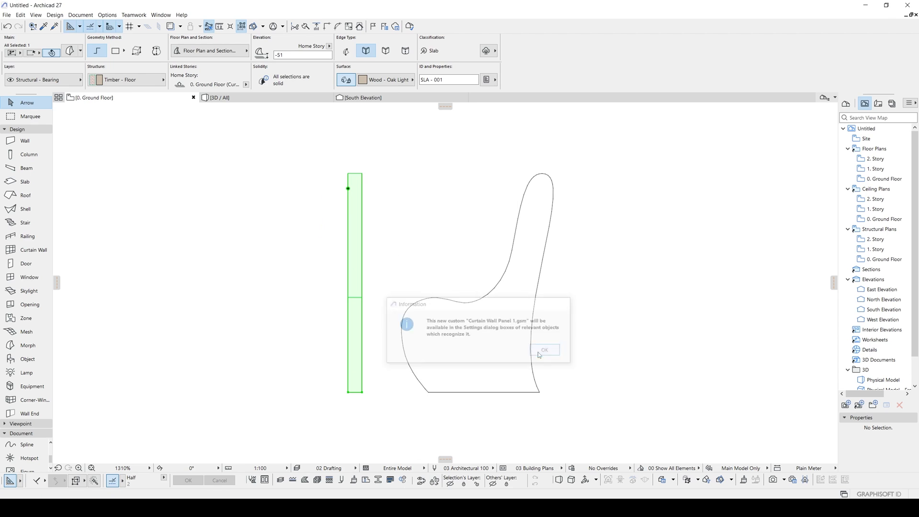
pyautogui.click(544, 350)
# Set the curtain wall's Main Panel thickness to 45 and apply the settings
pyautogui.press('F5')
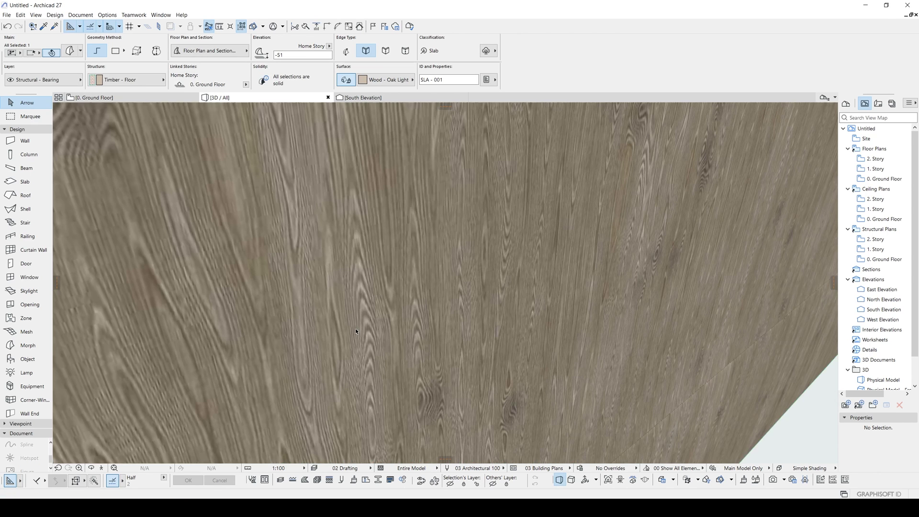
pyautogui.scroll(-5, 354, 326)
pyautogui.click(394, 332)
pyautogui.keyDown('shift'); pyautogui.moveTo(394, 332); pyautogui.dragTo(486, 274, button='middle'); pyautogui.keyUp('shift')
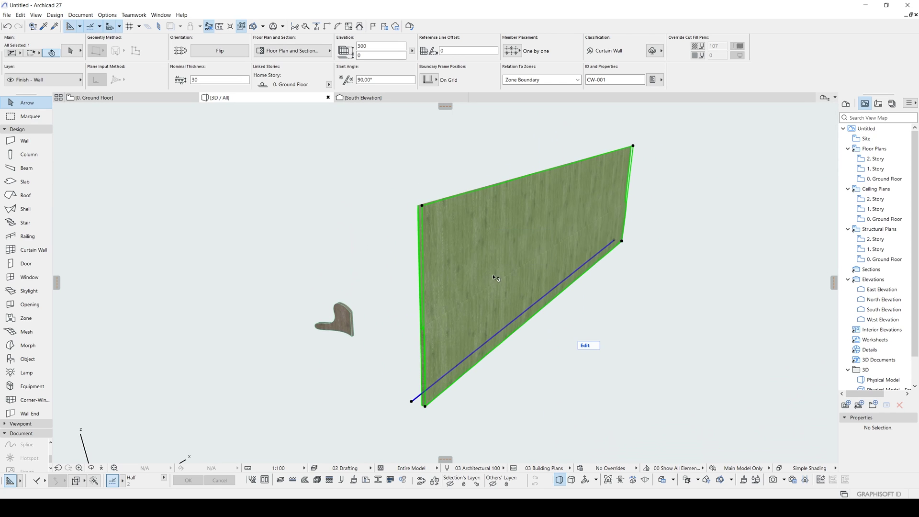
pyautogui.doubleClick(495, 274)
pyautogui.moveTo(548, 15); pyautogui.dragTo(667, 39)
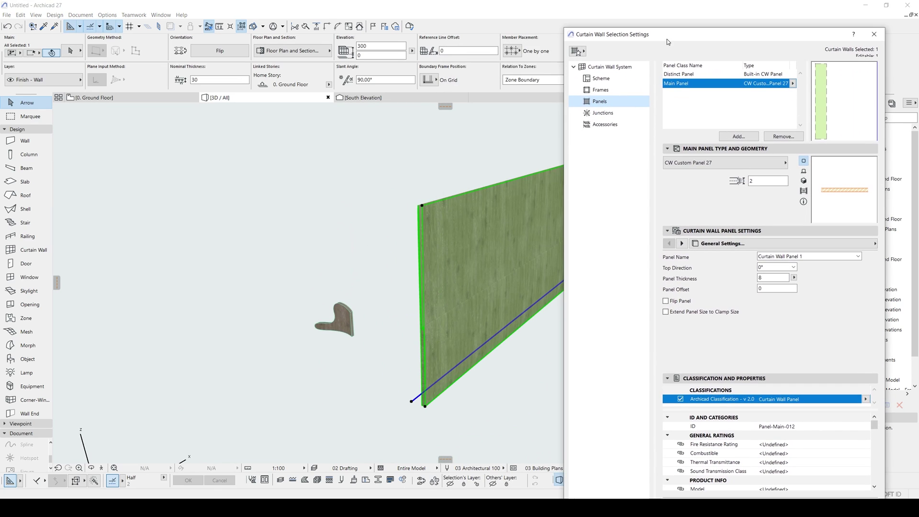
pyautogui.click(770, 277)
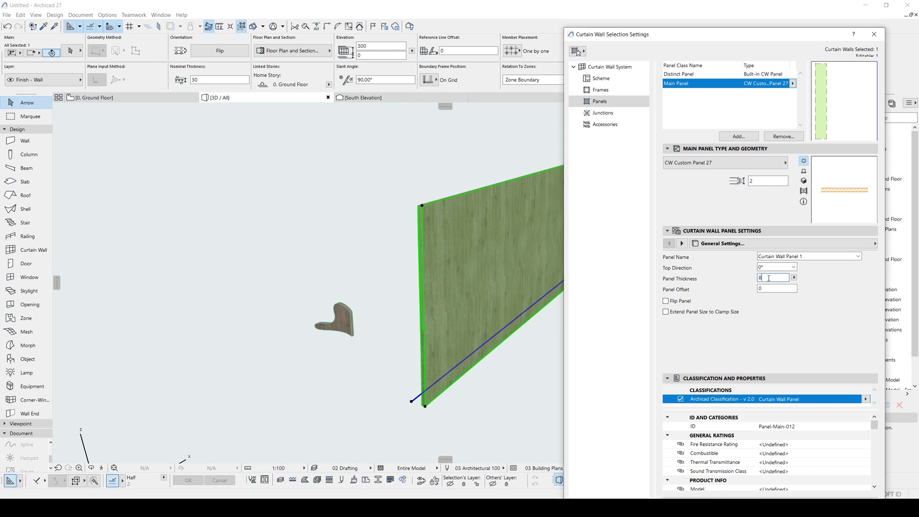
pyautogui.click(772, 291)
pyautogui.moveTo(791, 40); pyautogui.dragTo(784, 5)
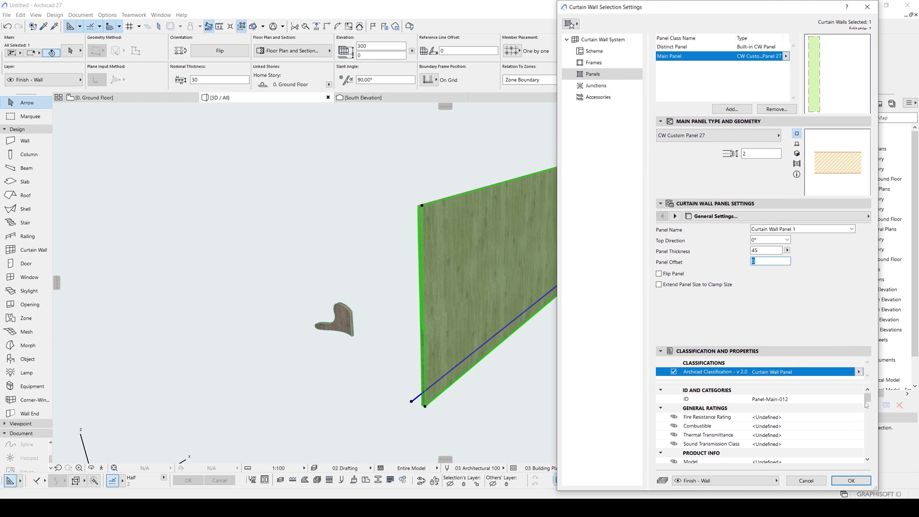
pyautogui.click(856, 482)
# Examine the curtain wall's bench profile in 3D and open the South Elevation around the wave spline
pyautogui.keyDown('shift'); pyautogui.moveTo(632, 282); pyautogui.dragTo(407, 284, button='middle'); pyautogui.keyUp('shift')
pyautogui.click(407, 285)
pyautogui.keyDown('shift'); pyautogui.moveTo(477, 260); pyautogui.dragTo(432, 168, button='middle'); pyautogui.keyUp('shift')
pyautogui.keyDown('shift'); pyautogui.moveTo(529, 226); pyautogui.dragTo(561, 231, button='middle'); pyautogui.keyUp('shift')
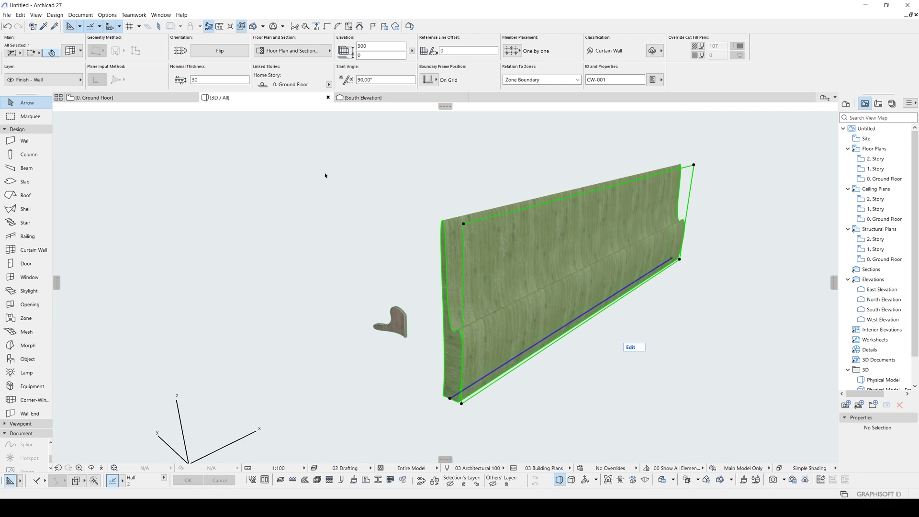
pyautogui.click(383, 97)
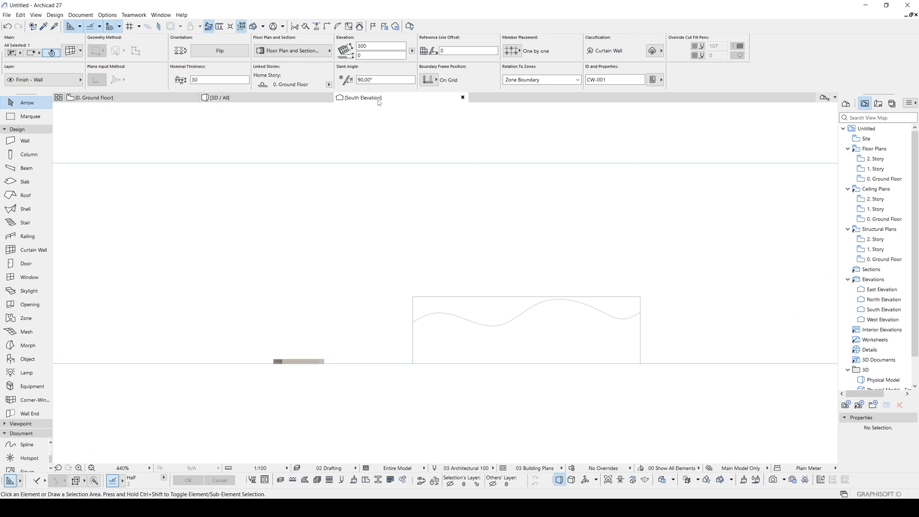
pyautogui.scroll(-3, 453, 211)
pyautogui.scroll(1, 468, 223)
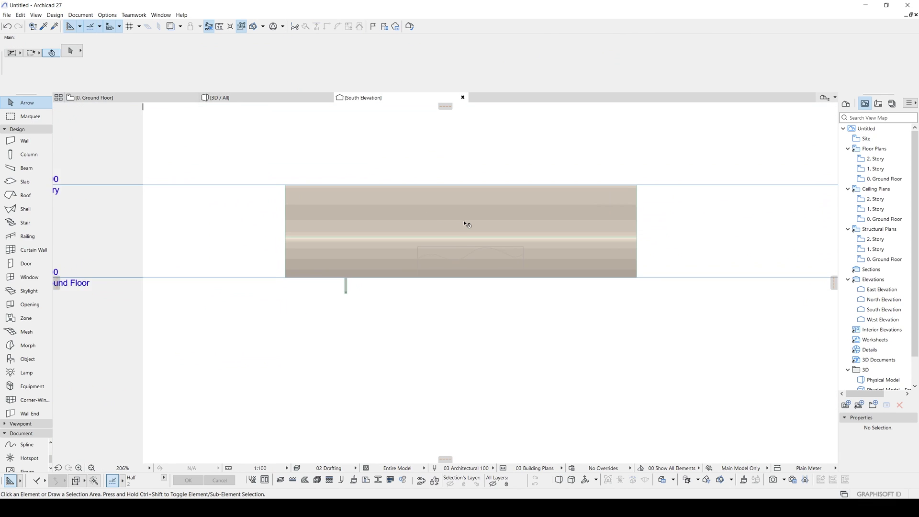
# Enter edit mode for the curtain wall in the South Elevation and display its scheme grid
pyautogui.click(502, 216)
pyautogui.scroll(3, 503, 217)
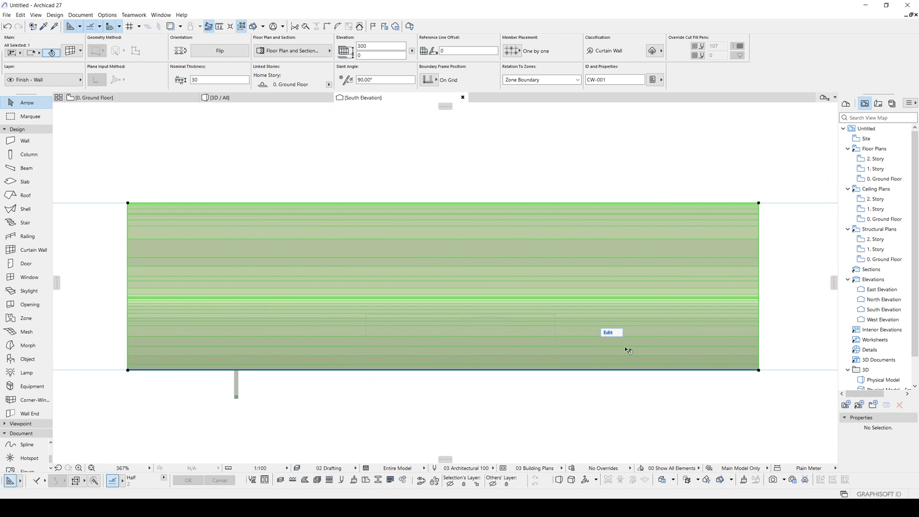
pyautogui.click(609, 333)
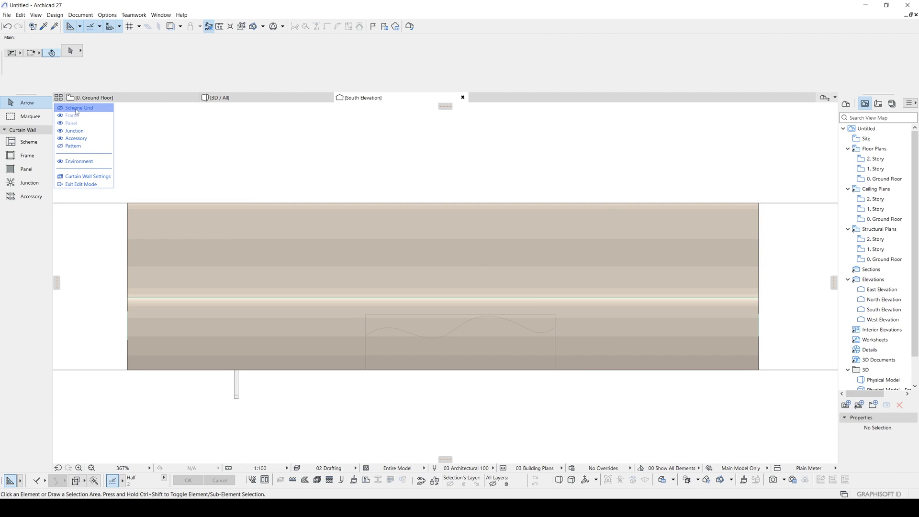
pyautogui.click(74, 110)
pyautogui.scroll(2, 209, 300)
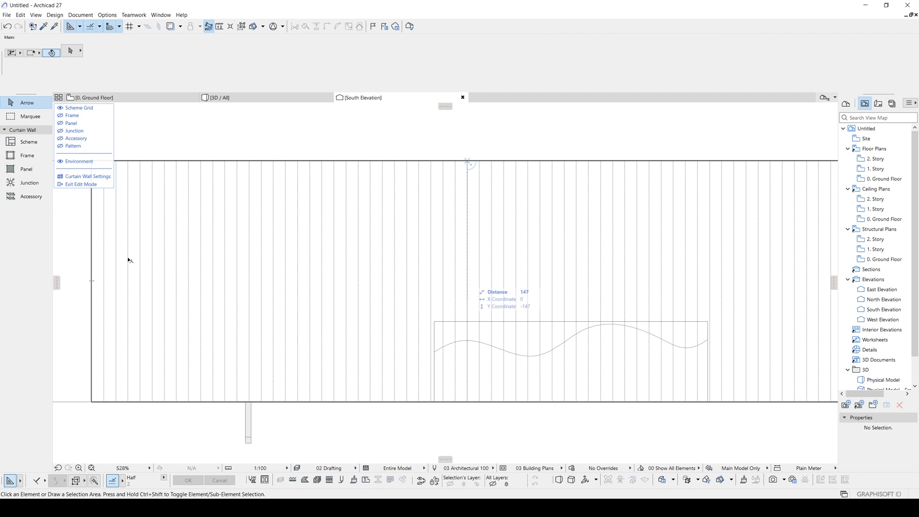
# Offset the curtain wall scheme's two vertical boundary edges inward to match the reference rectangle's sides
pyautogui.click(93, 219)
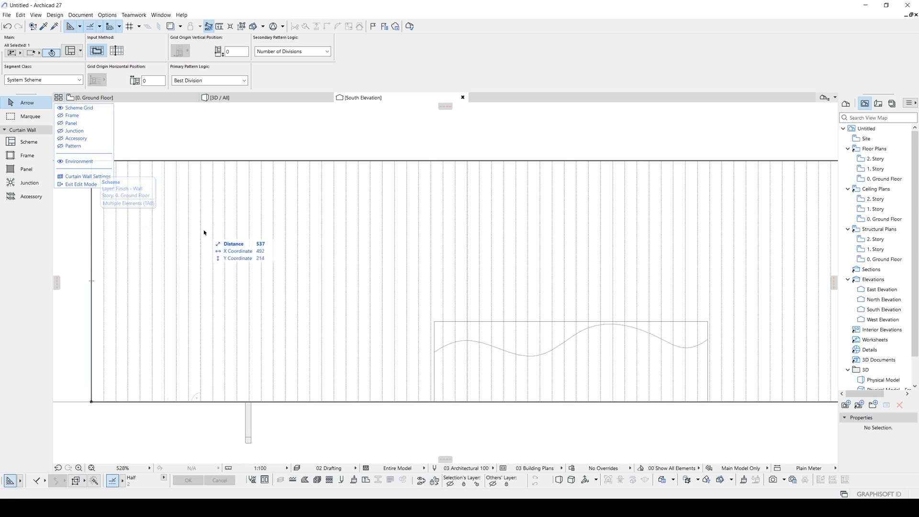
pyautogui.click(92, 267)
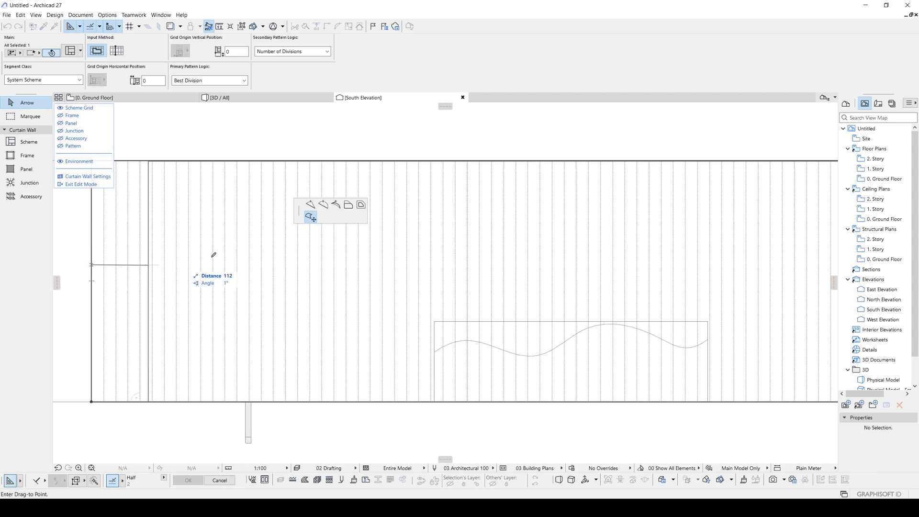
pyautogui.click(348, 204)
pyautogui.click(434, 401)
pyautogui.scroll(-2, 430, 391)
pyautogui.scroll(1, 766, 330)
pyautogui.moveTo(766, 332); pyautogui.dragTo(699, 298, button='middle')
pyautogui.scroll(-1, 764, 269)
pyautogui.moveTo(759, 268); pyautogui.dragTo(633, 256, button='middle')
pyautogui.click(639, 222)
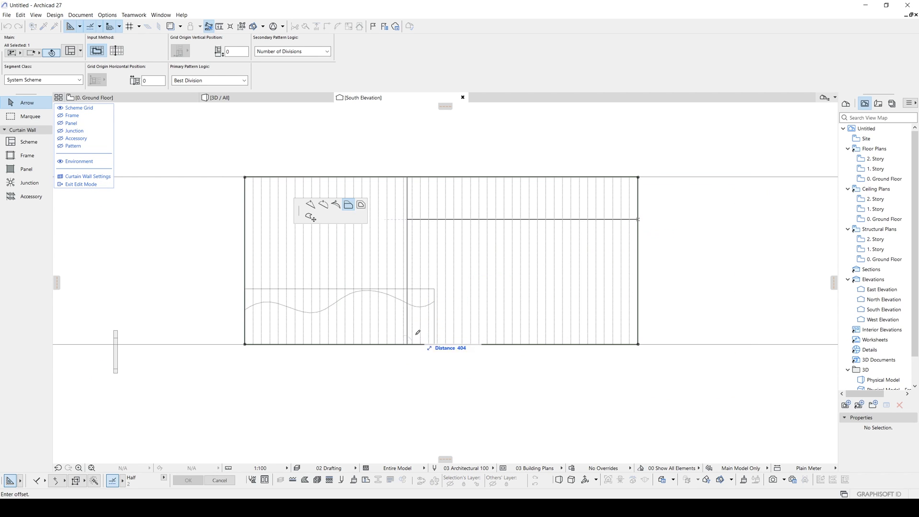
pyautogui.click(436, 341)
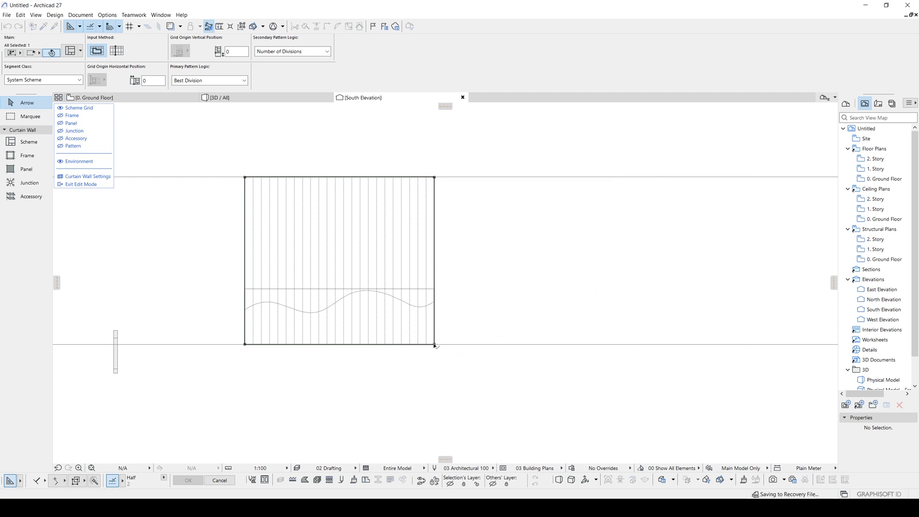
# Lower the scheme boundary's upper edge to the wave spline's highest crest
pyautogui.scroll(2, 385, 318)
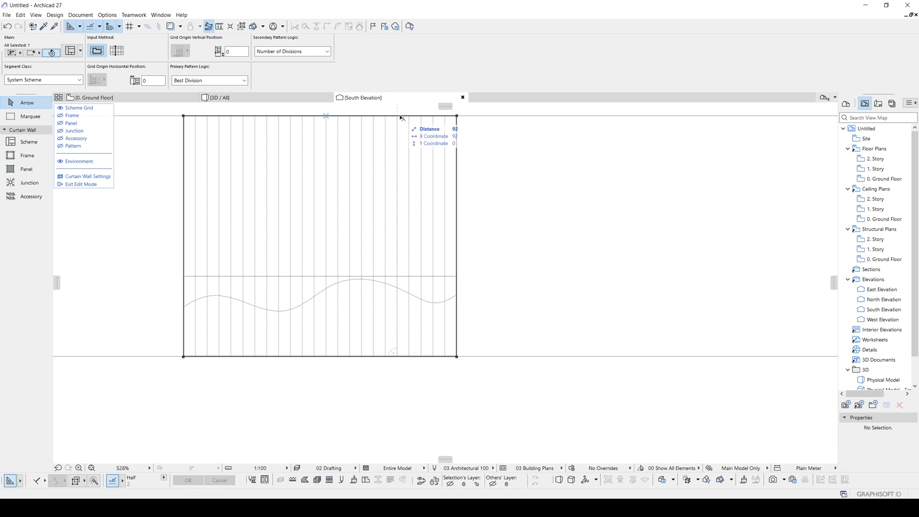
pyautogui.click(402, 117)
pyautogui.click(361, 279)
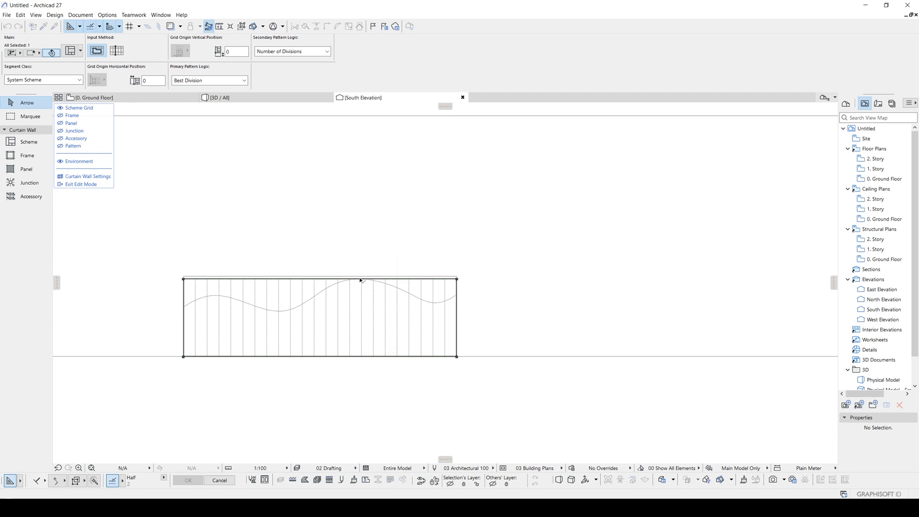
# Move the boundary's upper-left corner node to the spline's start and insert a new node at the first trough
pyautogui.scroll(2, 232, 283)
pyautogui.moveTo(242, 279); pyautogui.dragTo(297, 265, button='middle')
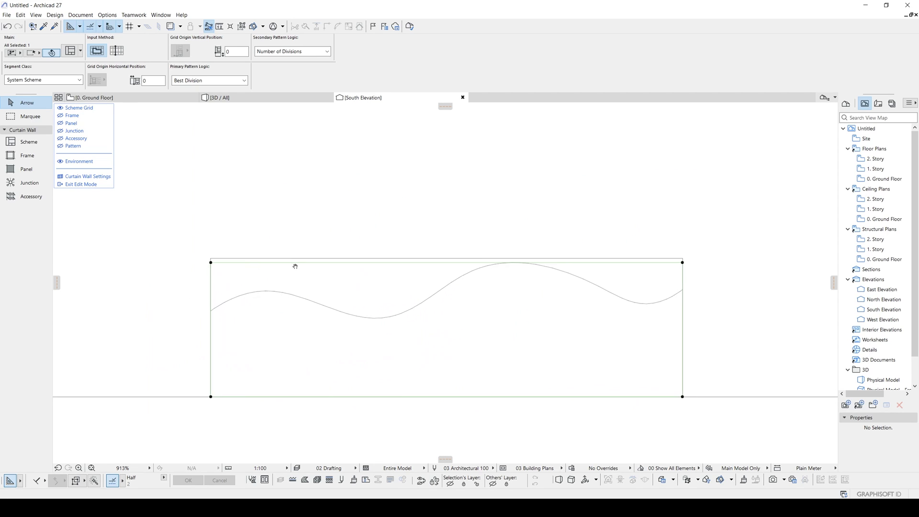
pyautogui.click(206, 286)
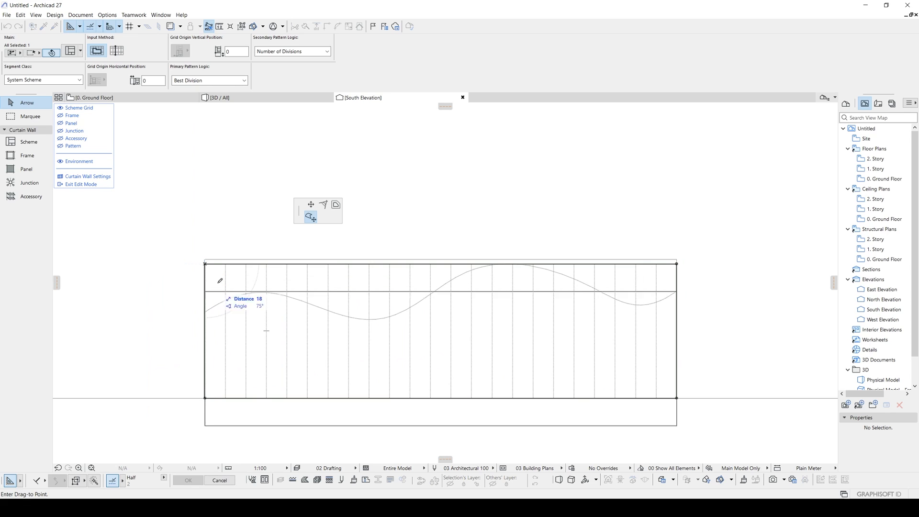
pyautogui.click(310, 205)
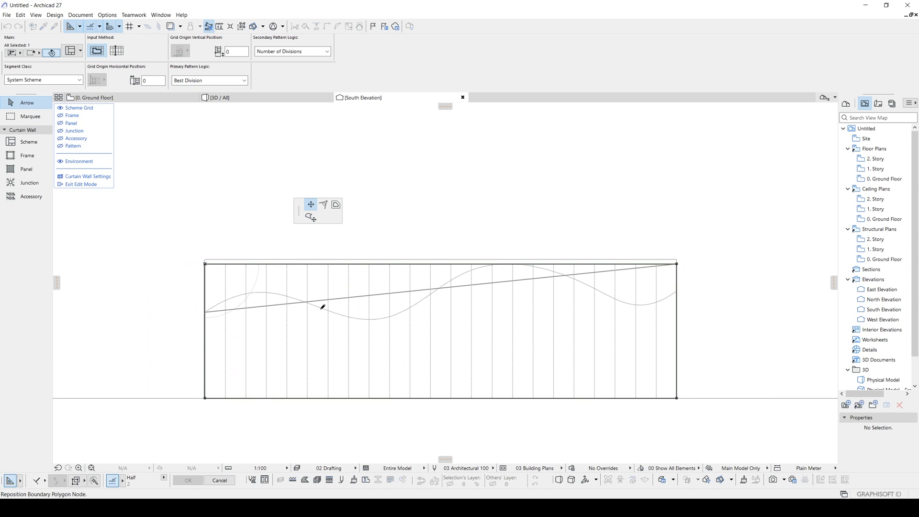
pyautogui.click(320, 307)
pyautogui.click(356, 295)
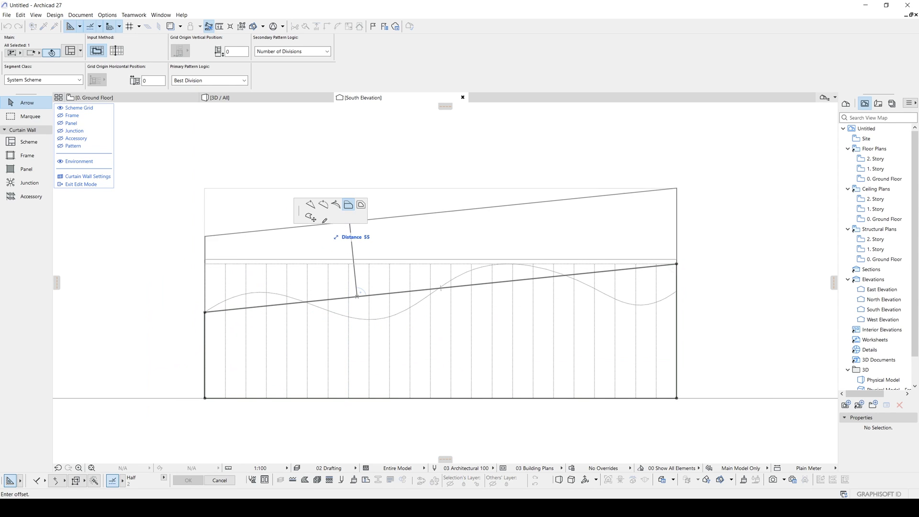
pyautogui.click(310, 204)
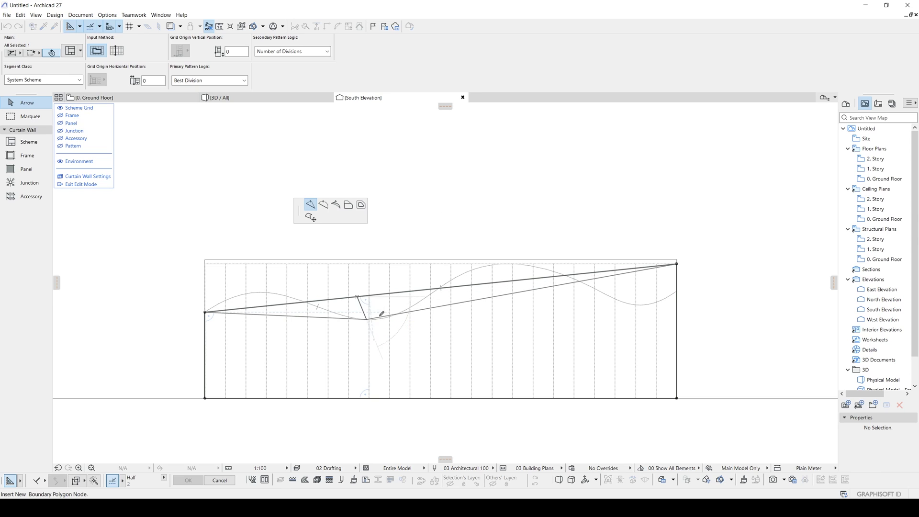
pyautogui.click(370, 316)
# Insert boundary nodes at the spline's crest and second trough, and move the upper-right corner node to the spline's end
pyautogui.click(503, 294)
pyautogui.click(502, 264)
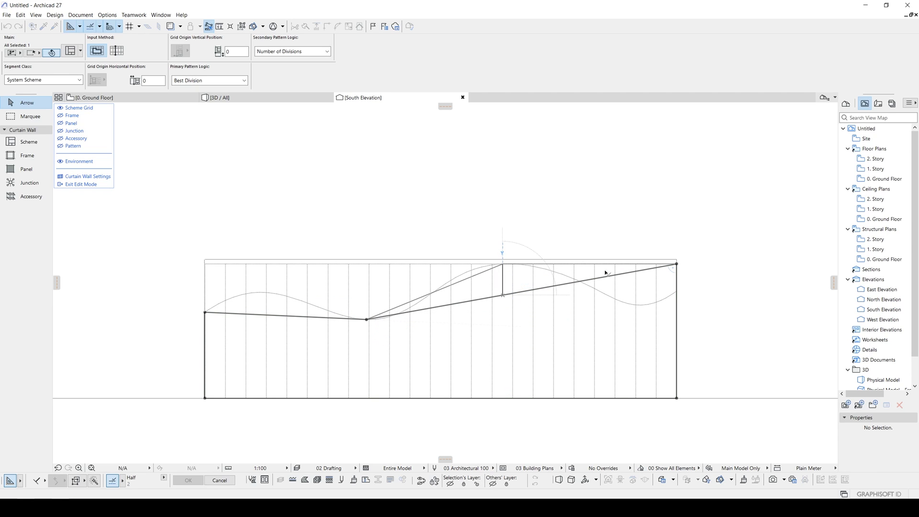
pyautogui.click(605, 265)
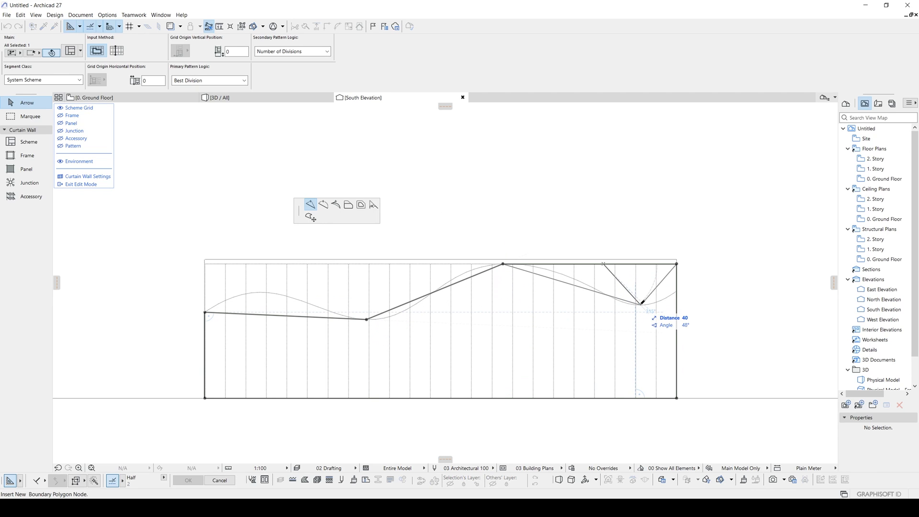
pyautogui.click(640, 305)
pyautogui.click(676, 264)
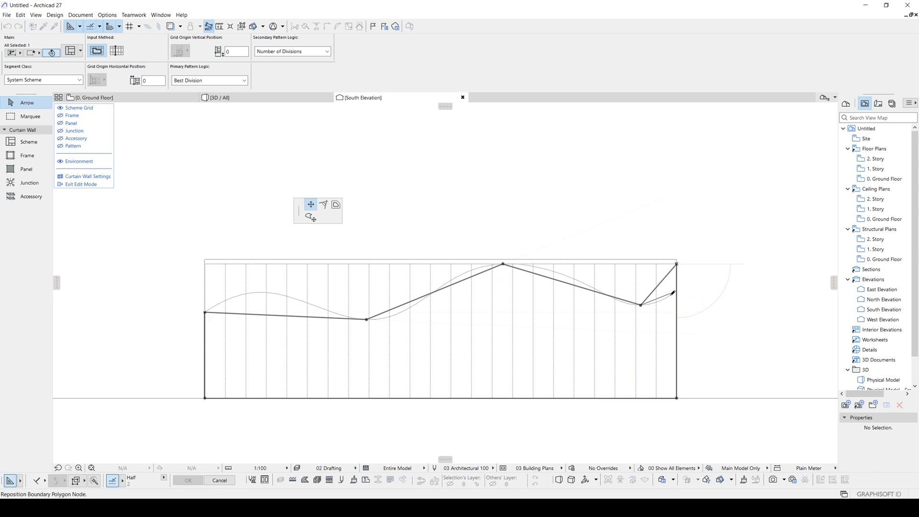
pyautogui.click(677, 291)
# Curve the boundary's rightmost segment along the spline and insert a node midway between the crest and second trough
pyautogui.scroll(4, 667, 295)
pyautogui.click(666, 292)
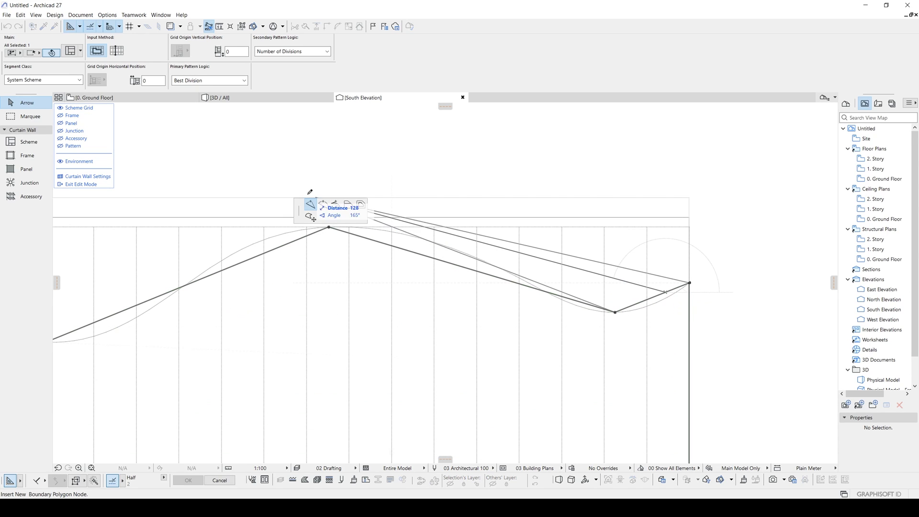
pyautogui.click(323, 205)
pyautogui.click(650, 301)
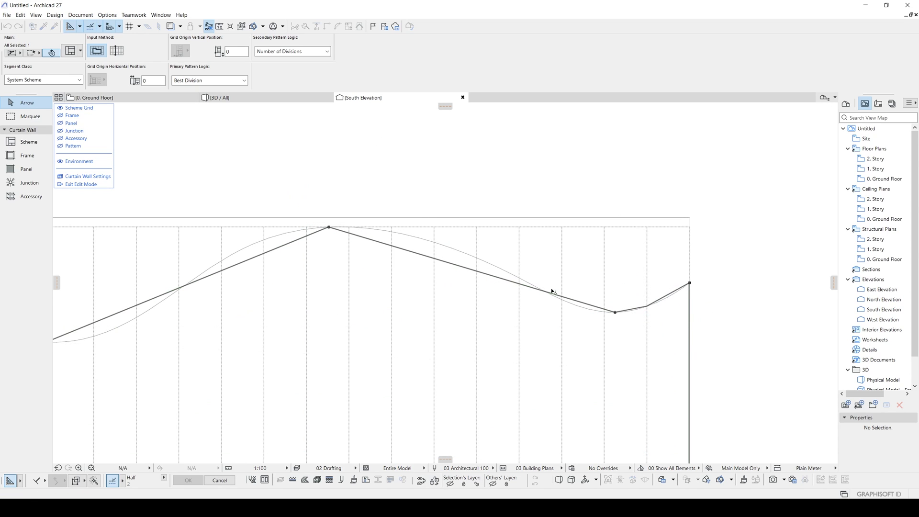
pyautogui.click(480, 275)
pyautogui.click(323, 205)
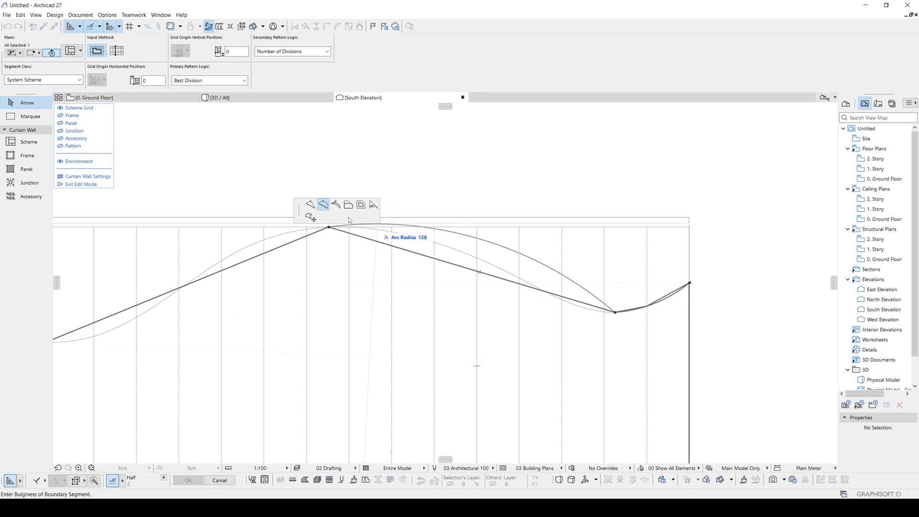
pyautogui.click(314, 205)
pyautogui.click(484, 261)
# Curve the two boundary segments between the crest and second trough along the spline, and exit edit mode
pyautogui.click(542, 283)
pyautogui.click(558, 293)
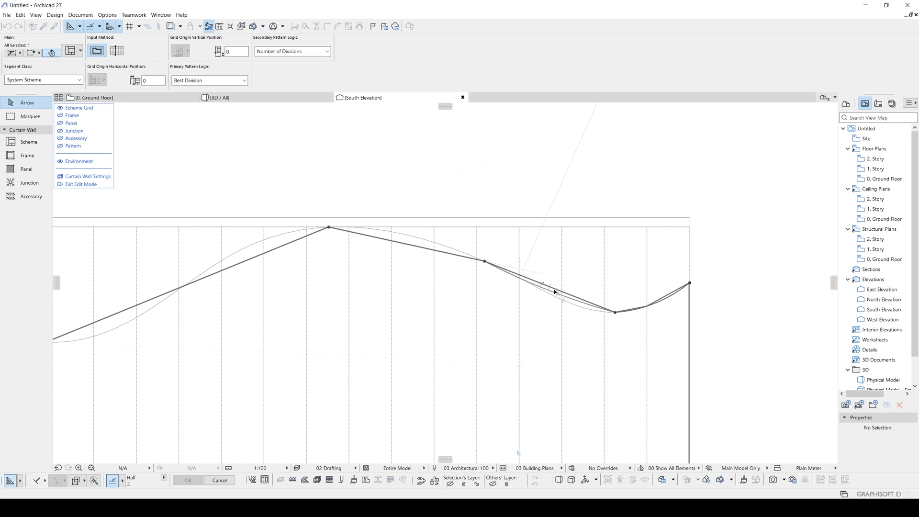
pyautogui.click(561, 296)
pyautogui.click(565, 305)
pyautogui.click(421, 244)
pyautogui.click(421, 243)
pyautogui.scroll(1, 407, 278)
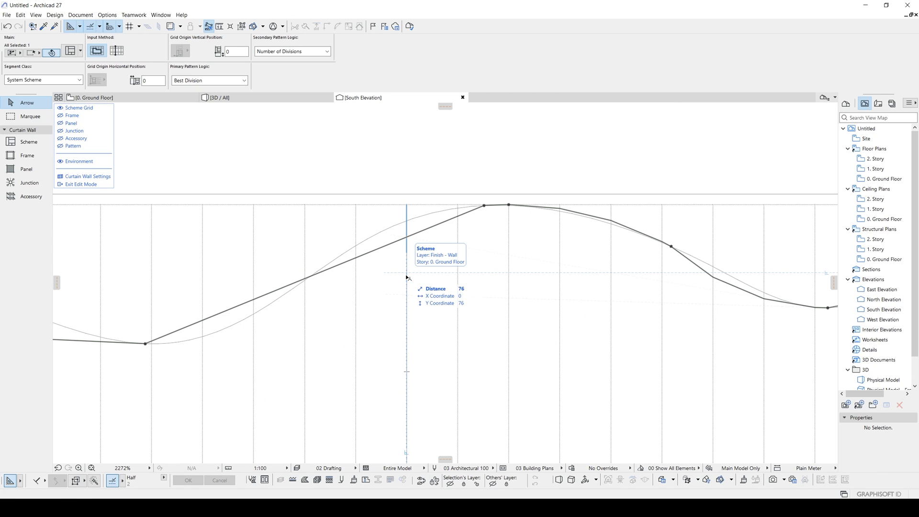
pyautogui.press('Escape')
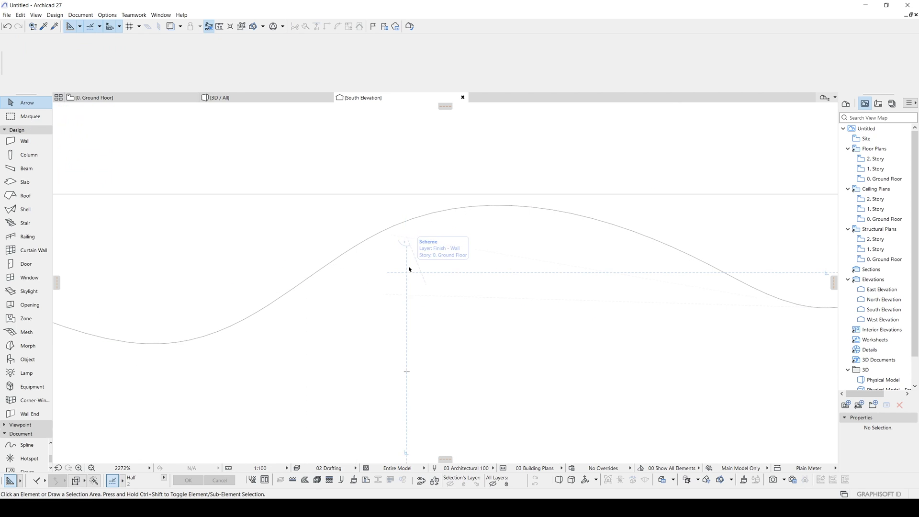
# Delete the curtain wall from the South Elevation, keeping the wave spline and reference rectangle
pyautogui.scroll(-5, 408, 270)
pyautogui.click(447, 278)
pyautogui.scroll(-1, 447, 278)
pyautogui.scroll(-2, 506, 262)
pyautogui.press('Delete')
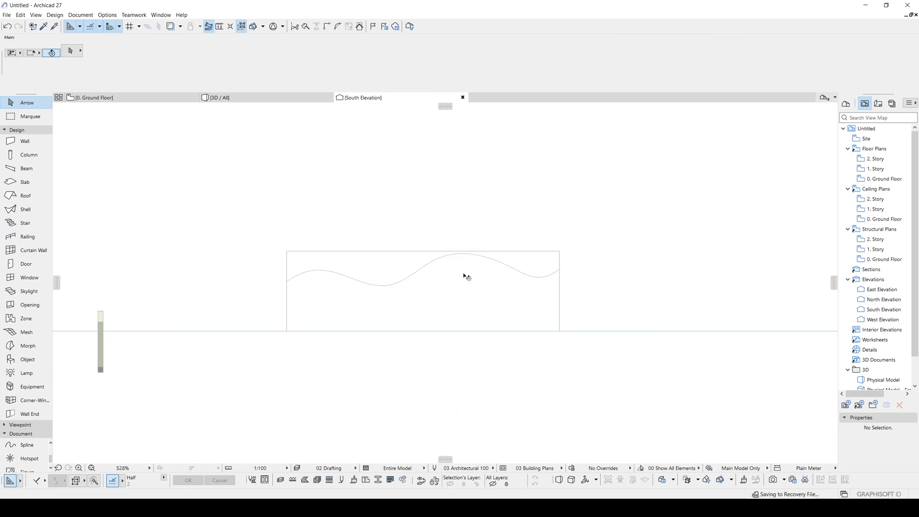
# Create a Boundary-method curtain wall by tracing the area enclosed beneath the wave spline with the Magic Wand
pyautogui.click(34, 250)
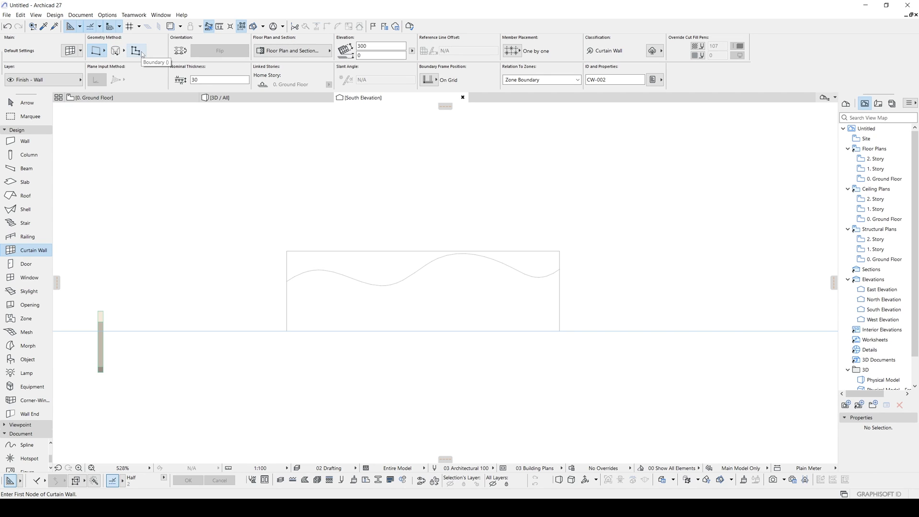
pyautogui.click(444, 307)
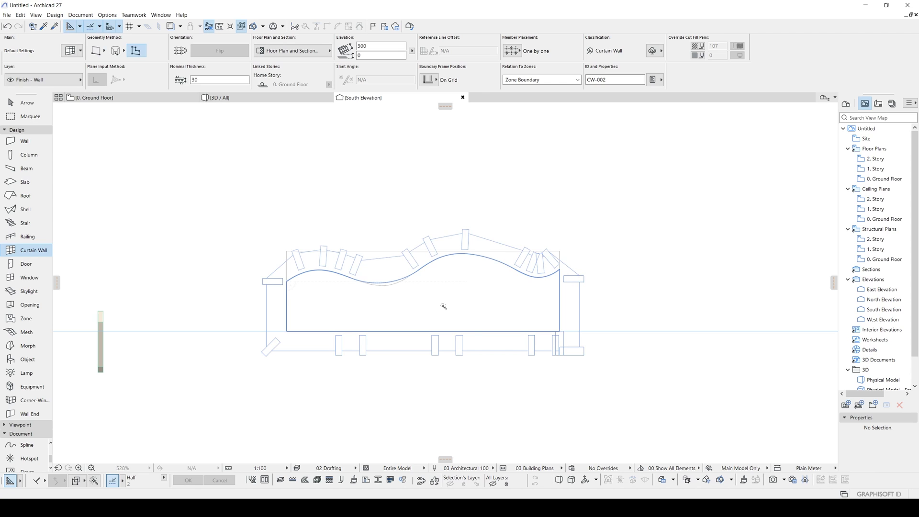
pyautogui.press('Escape')
# Clear the new curtain wall's scheme pattern to one column and one row, and assign Main Panel to the cell
pyautogui.click(436, 285)
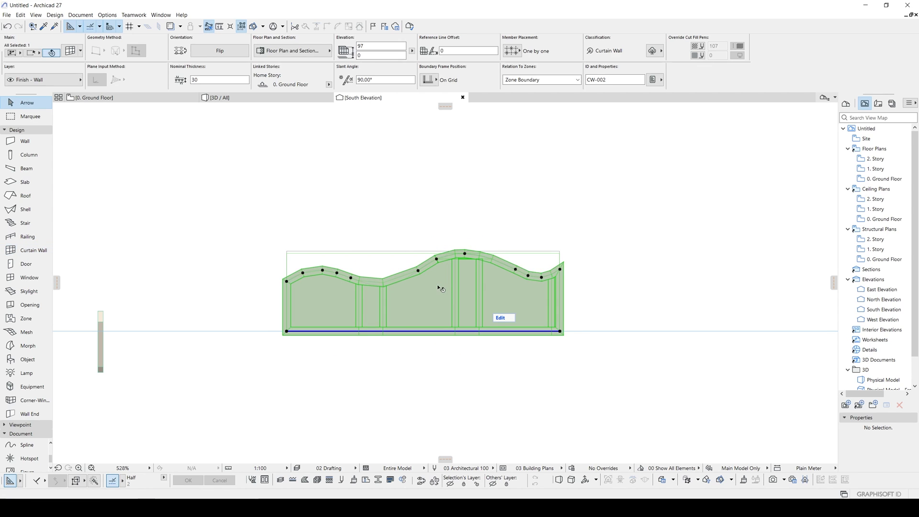
pyautogui.scroll(2, 434, 285)
pyautogui.doubleClick(435, 287)
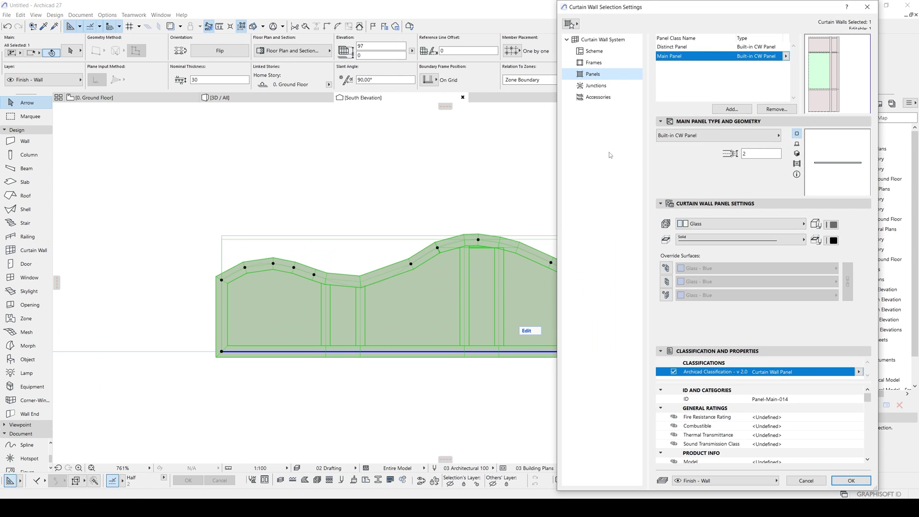
pyautogui.click(602, 40)
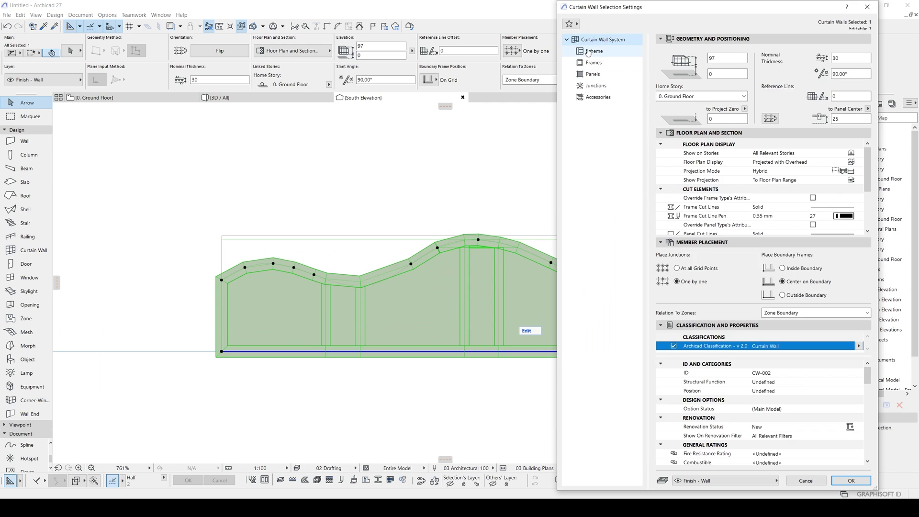
pyautogui.click(588, 51)
pyautogui.click(864, 53)
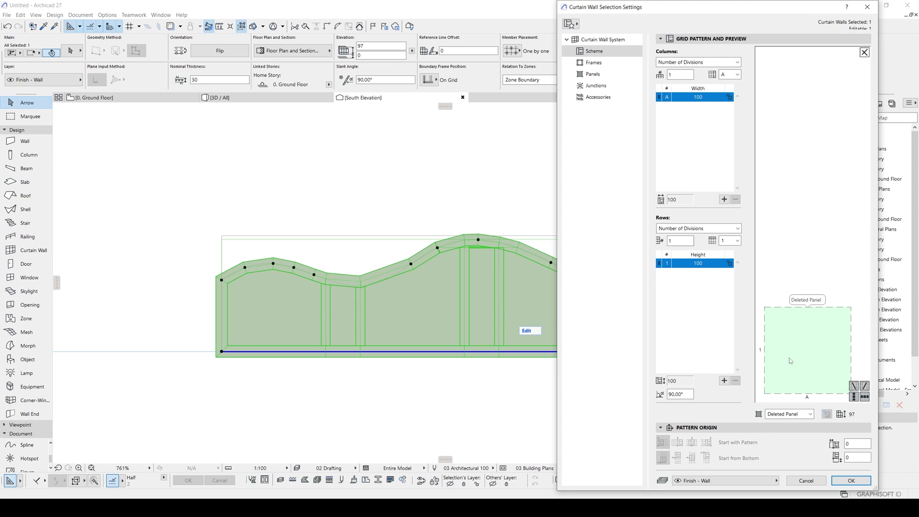
pyautogui.click(776, 414)
pyautogui.click(790, 448)
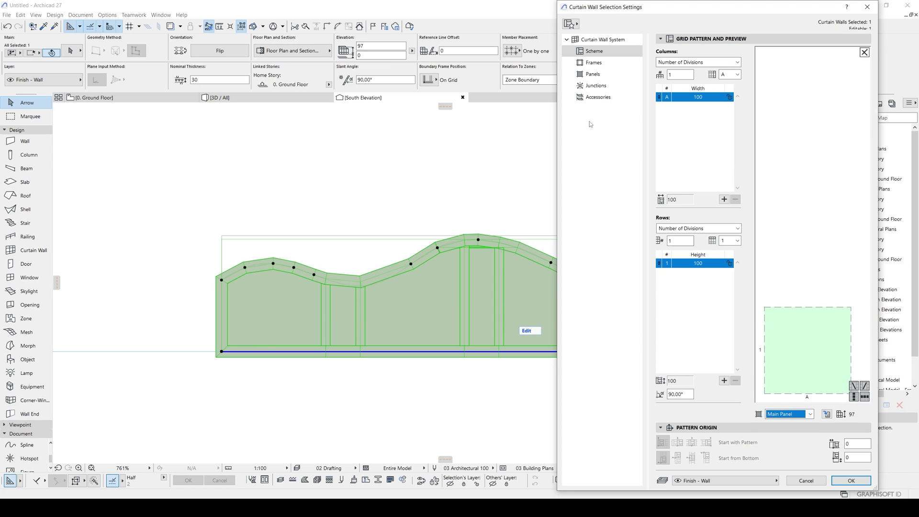
# Change the Main Panel type to CW Custom Panel 27 and apply the curtain wall settings
pyautogui.click(582, 74)
pyautogui.click(691, 136)
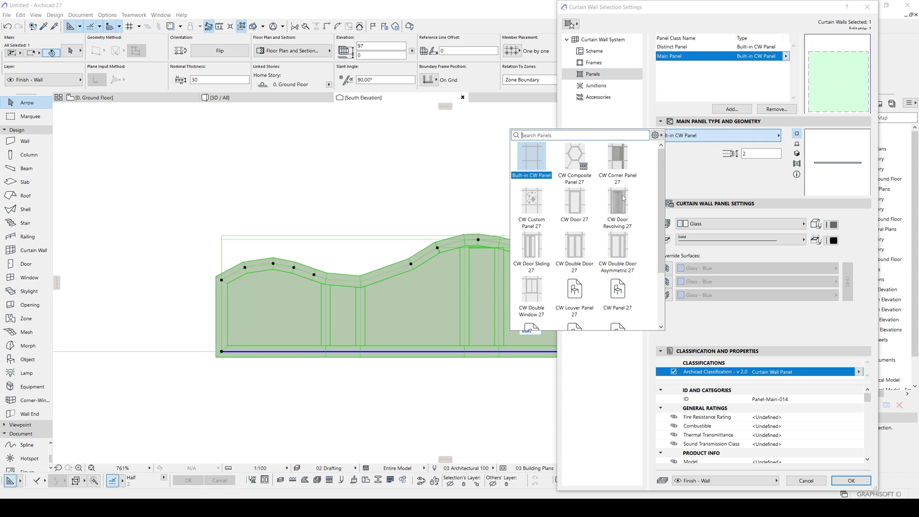
pyautogui.click(531, 206)
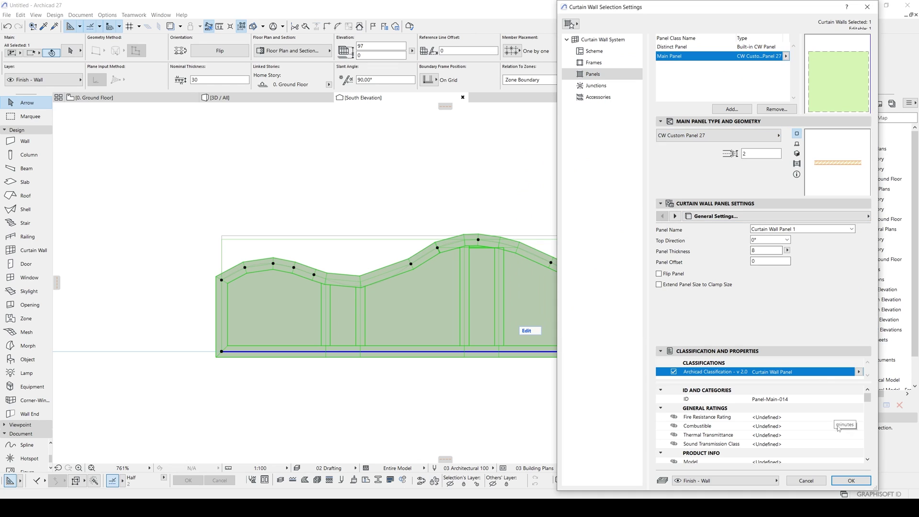
pyautogui.click(851, 480)
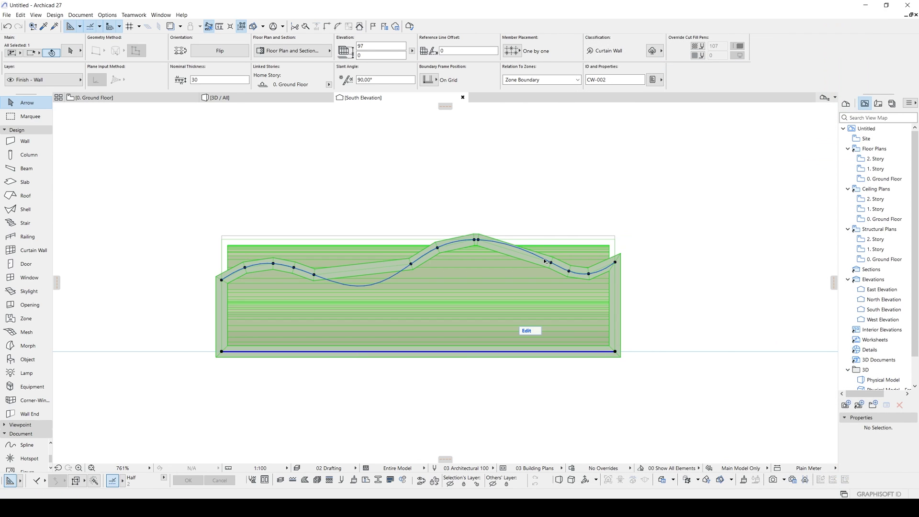
# Set the curtain wall's Boundary Frame type to Invisible and apply the settings
pyautogui.hotkey('ctrl', 't')
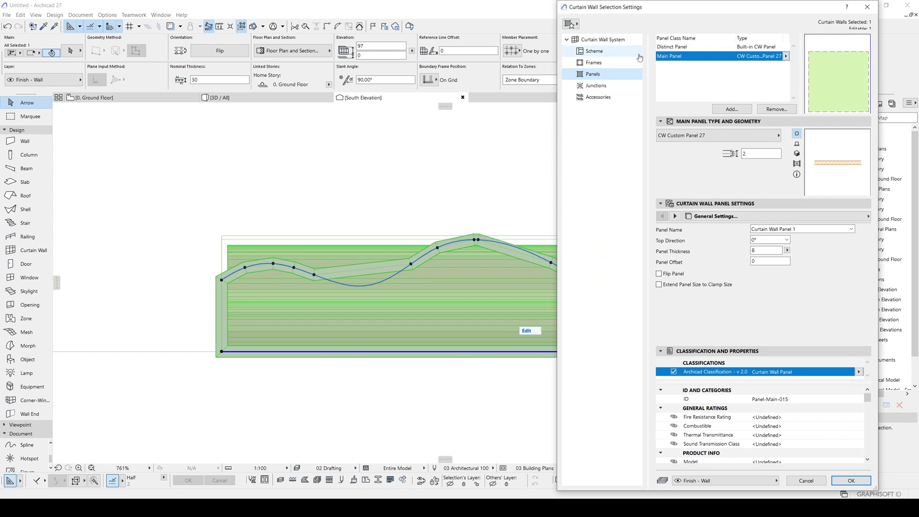
pyautogui.click(601, 40)
pyautogui.click(600, 62)
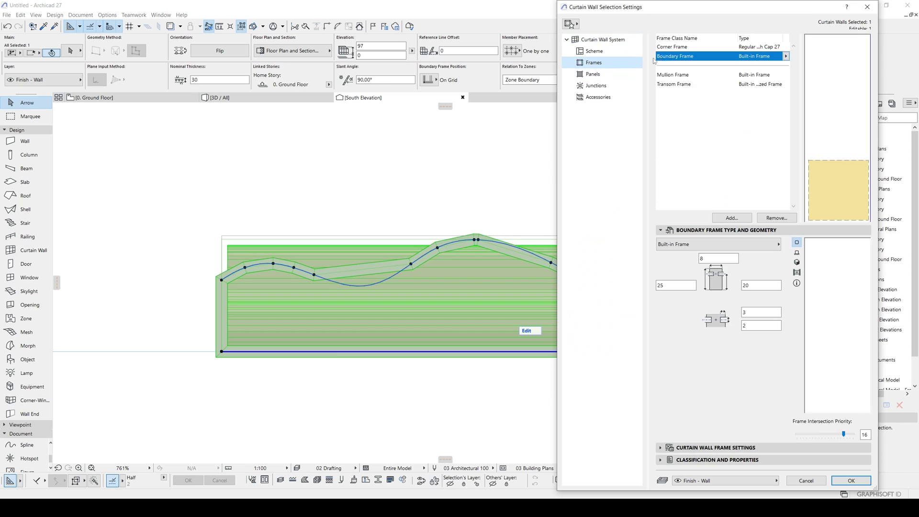
pyautogui.click(704, 244)
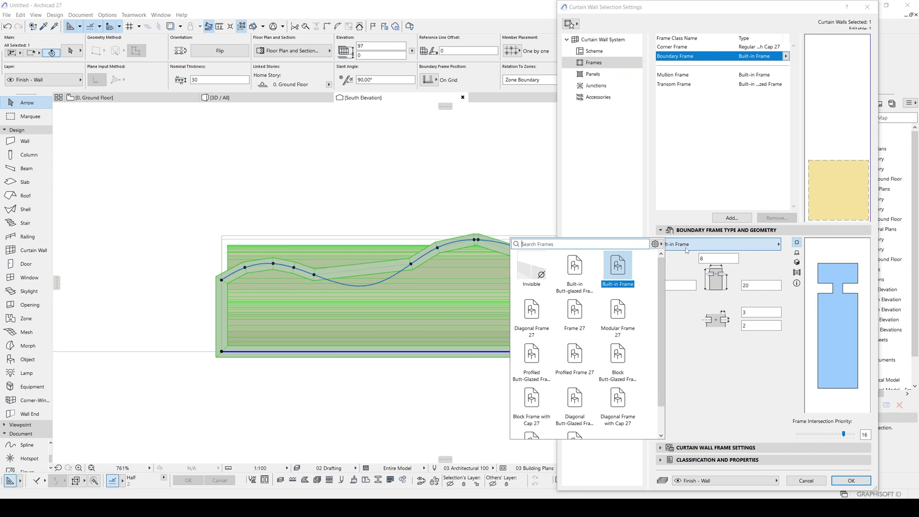
pyautogui.click(532, 270)
pyautogui.doubleClick(759, 312)
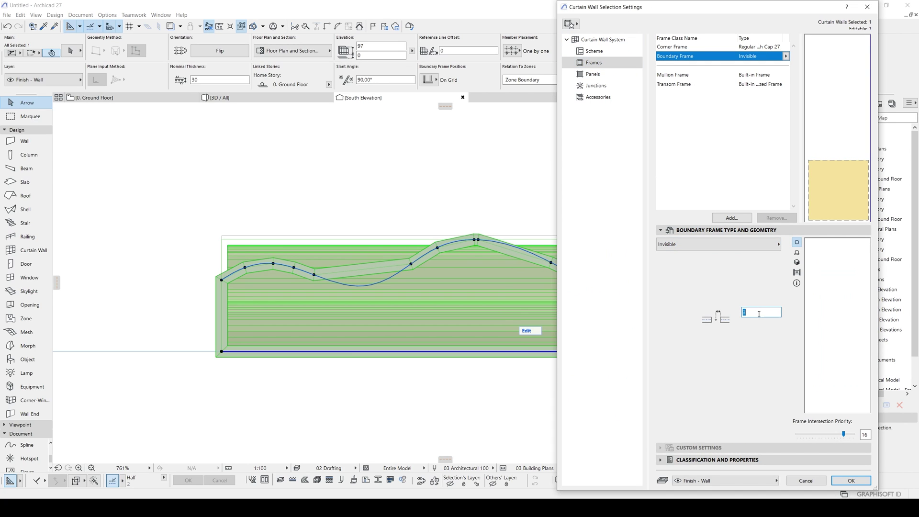
pyautogui.click(852, 479)
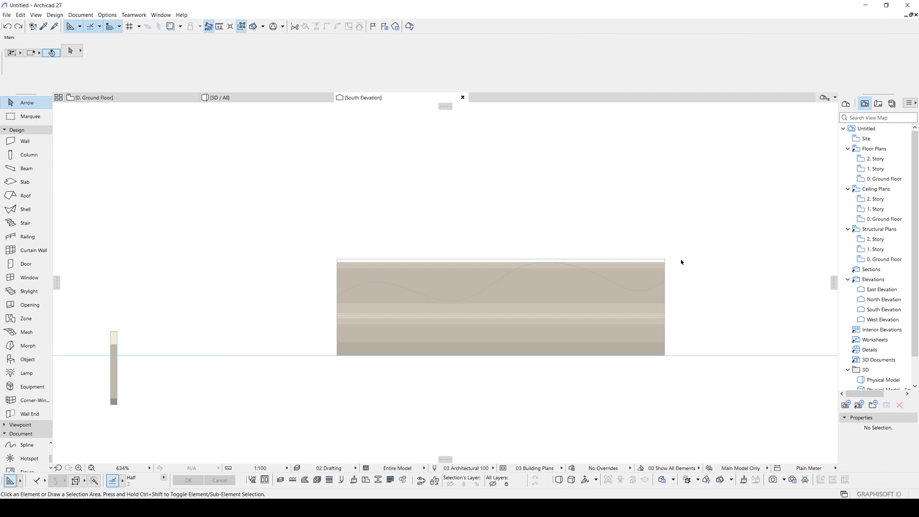
# Add a second column to the curtain wall's scheme pattern and set the line between columns A and B to Division
pyautogui.moveTo(681, 261); pyautogui.dragTo(641, 242, button='middle')
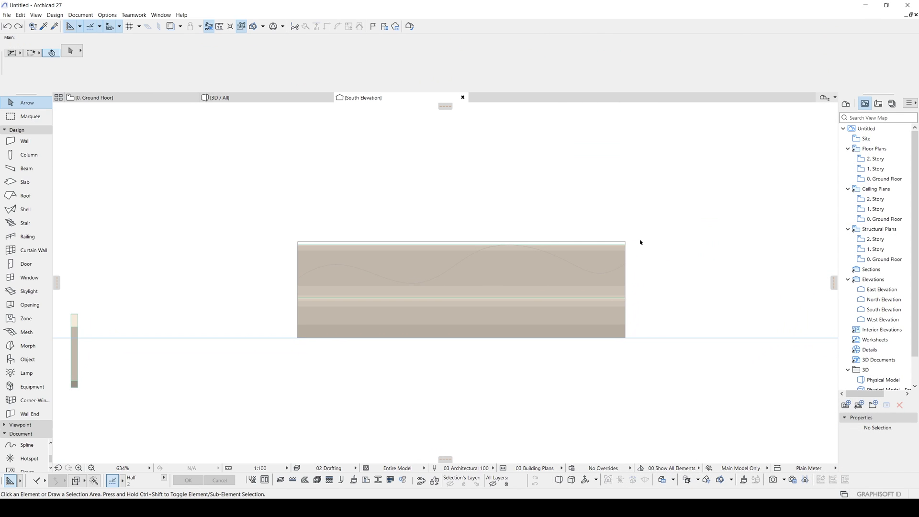
pyautogui.click(487, 305)
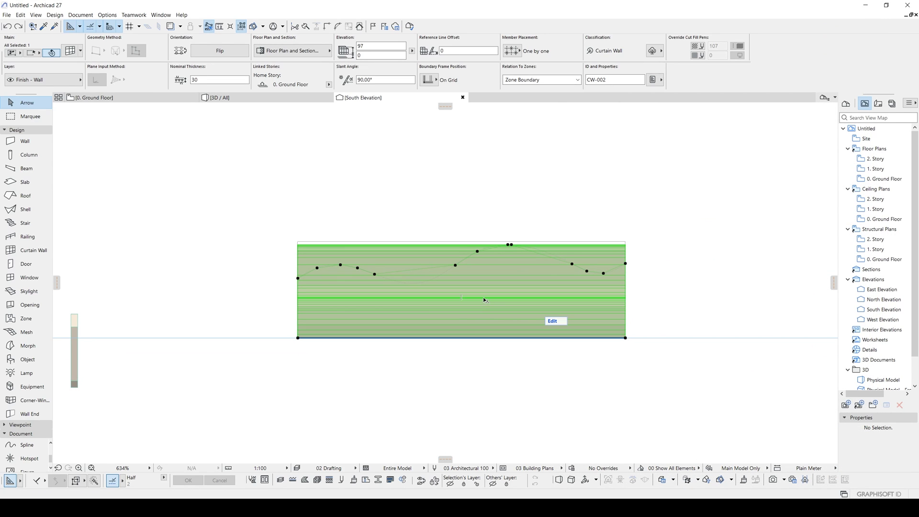
pyautogui.hotkey('ctrl', 't')
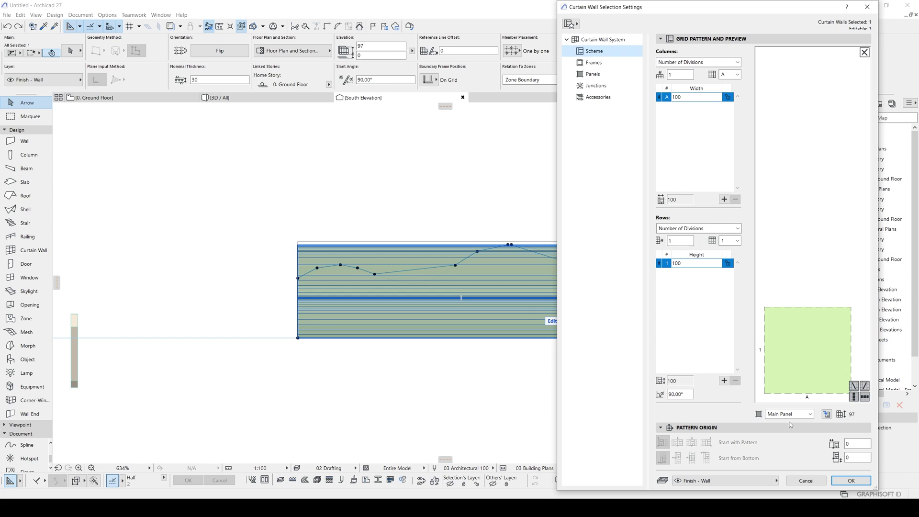
pyautogui.click(724, 199)
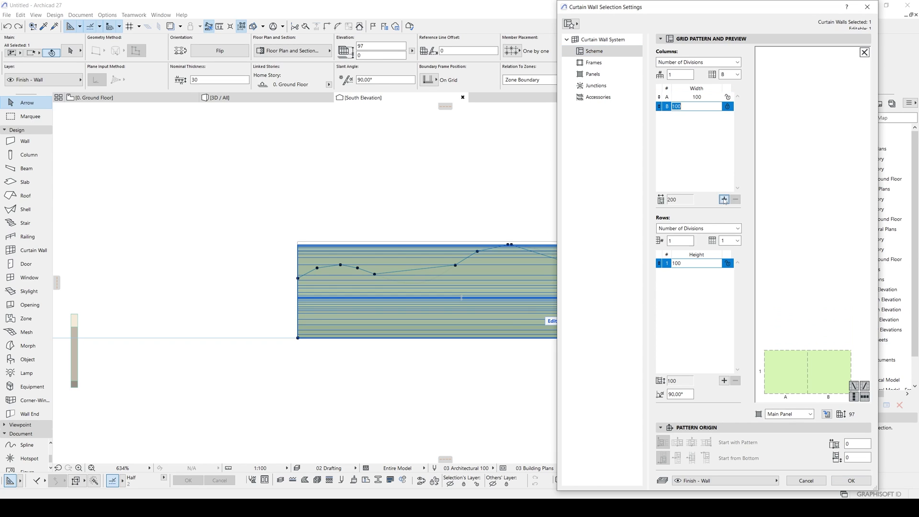
pyautogui.click(828, 381)
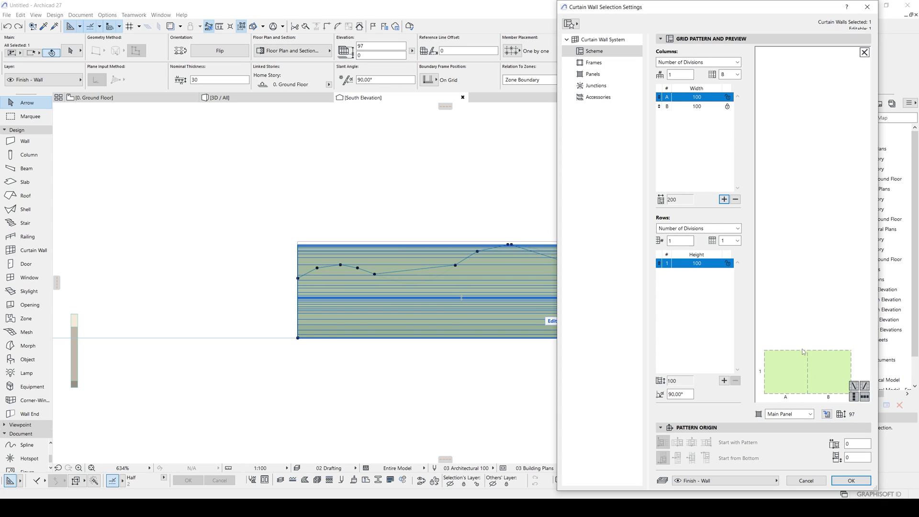
pyautogui.click(808, 367)
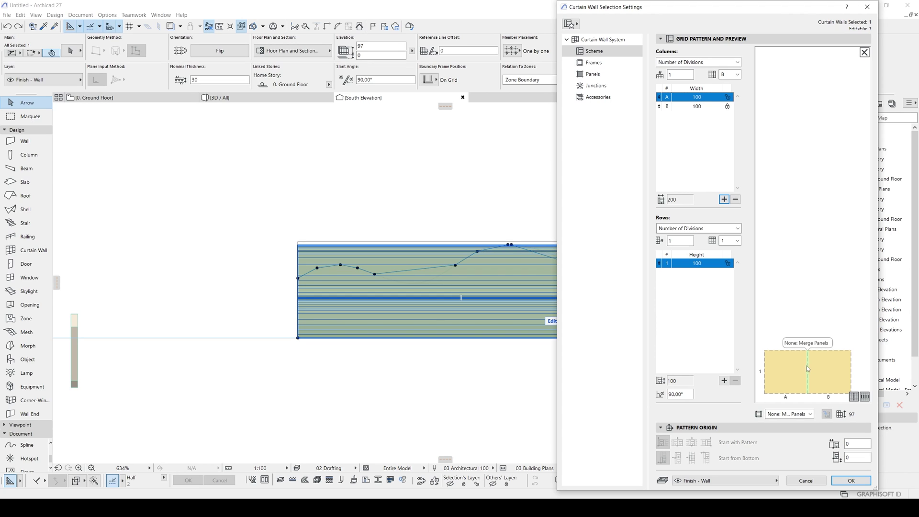
pyautogui.click(787, 414)
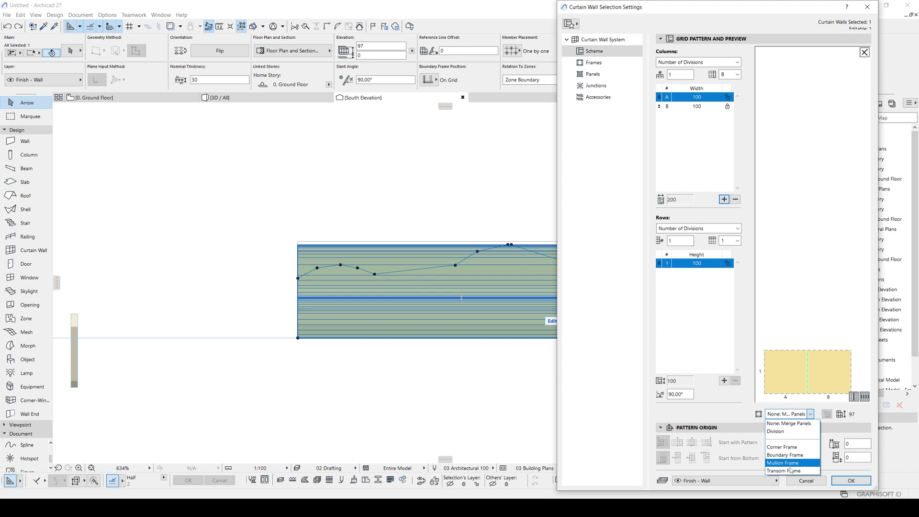
pyautogui.click(780, 432)
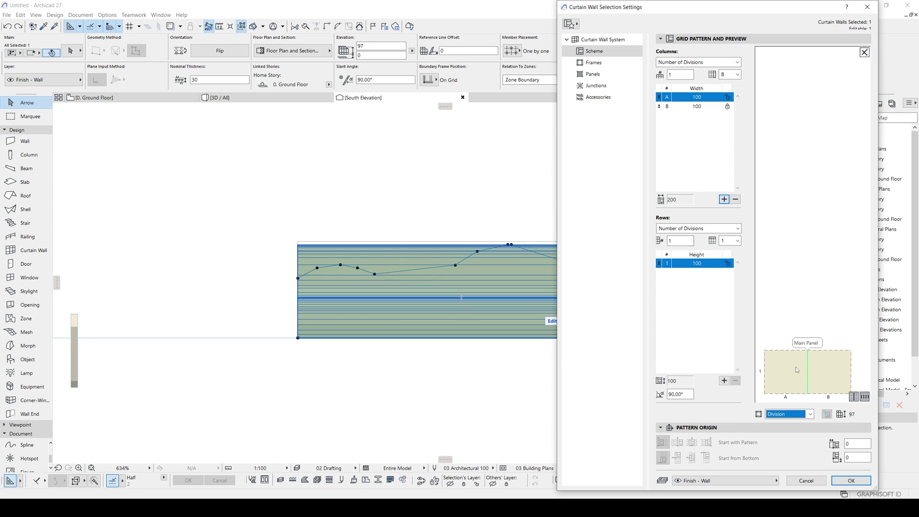
# Set the scheme pattern line at the outer edge of column B to Division
pyautogui.click(855, 381)
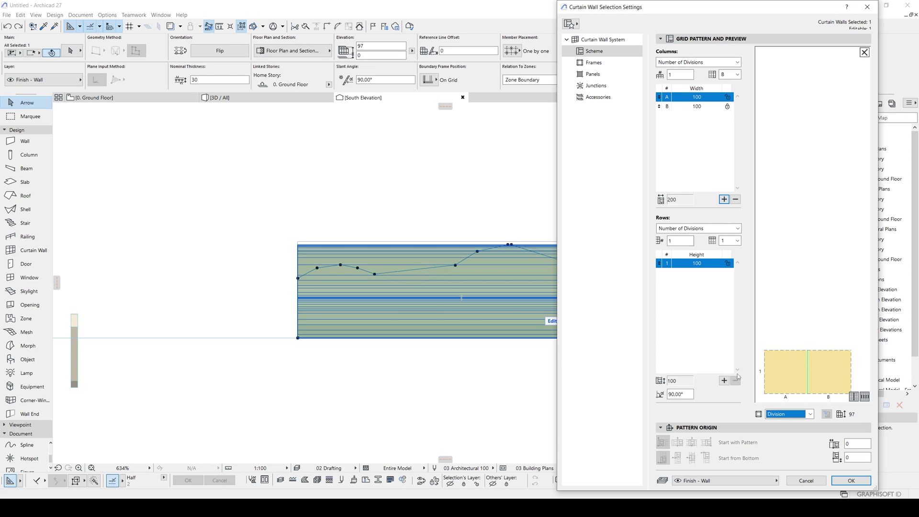
pyautogui.click(851, 363)
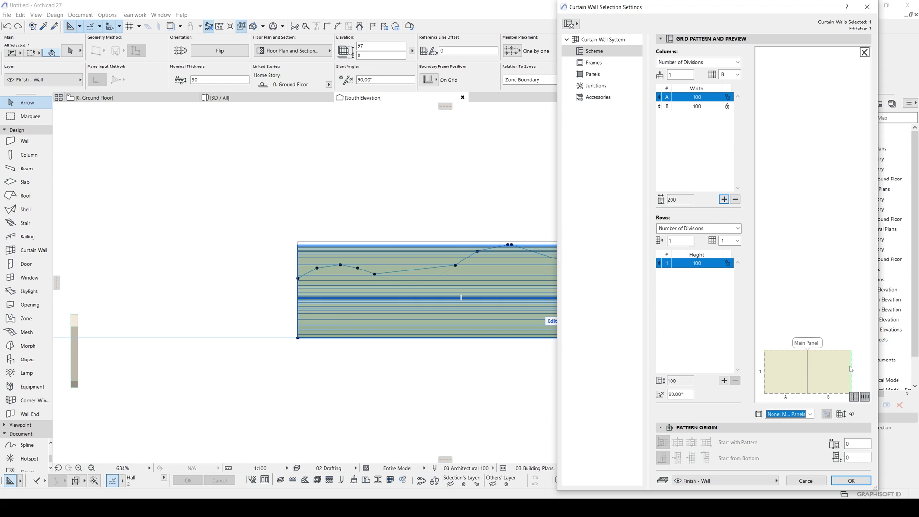
pyautogui.click(779, 416)
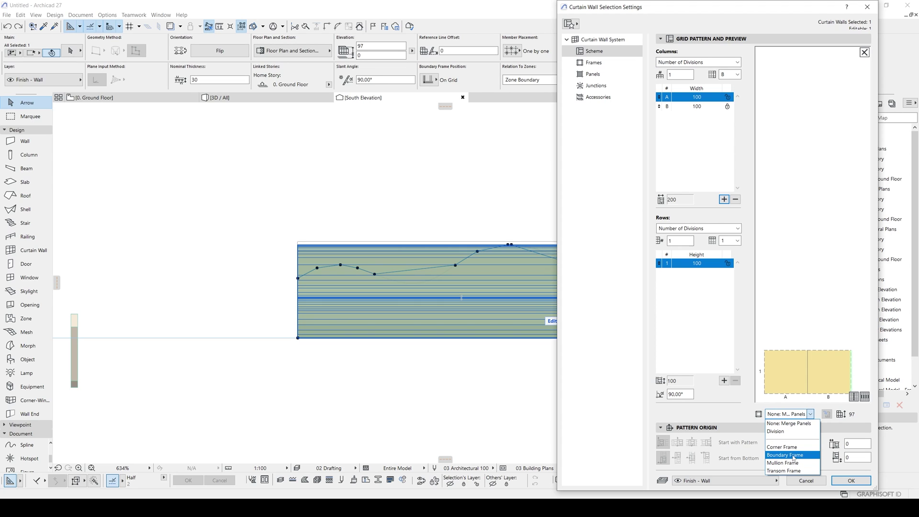
pyautogui.click(771, 341)
# Assign Deleted Panel to the column B cell, keeping Main Panel in column A
pyautogui.click(827, 374)
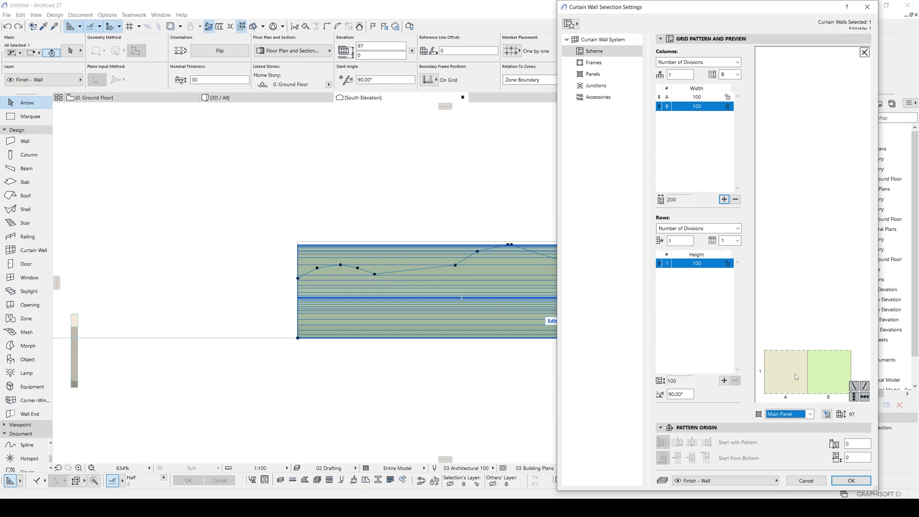
pyautogui.click(788, 414)
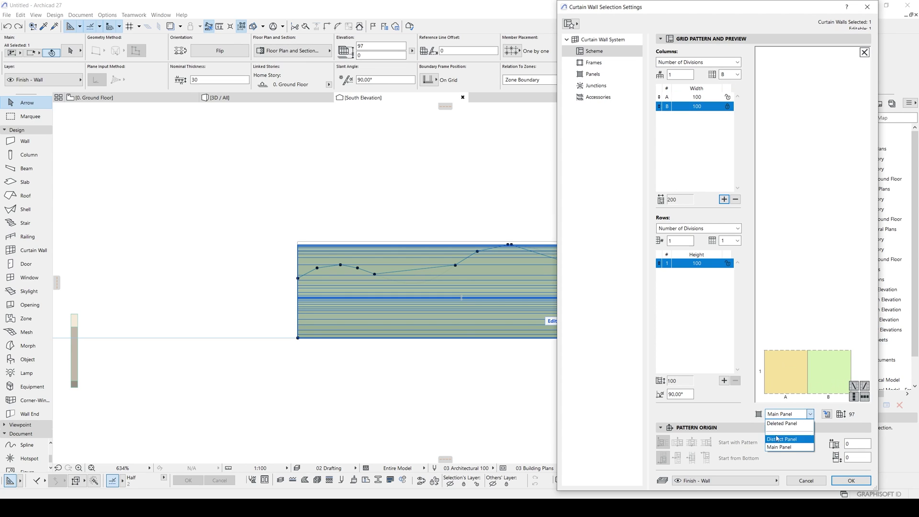
pyautogui.click(780, 428)
pyautogui.click(791, 383)
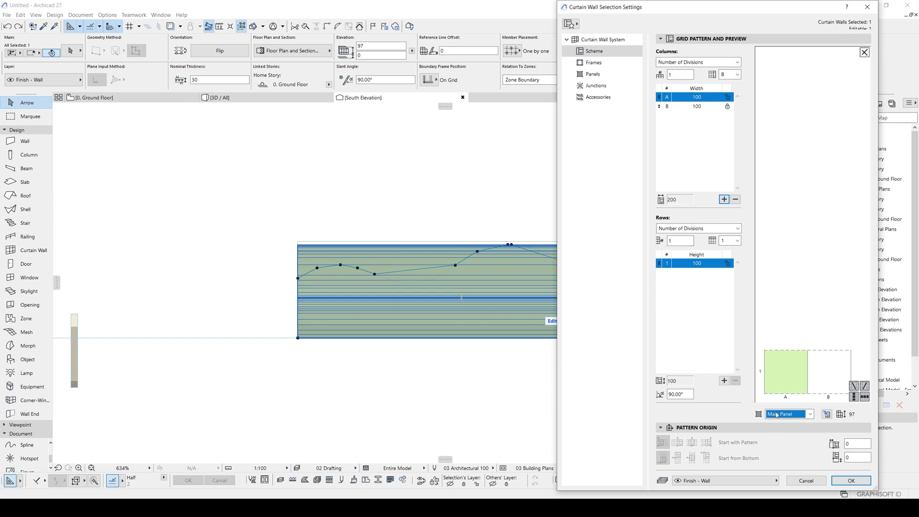
# Set the width of column A to 5 and column B to 4, and apply the curtain wall settings
pyautogui.click(676, 97)
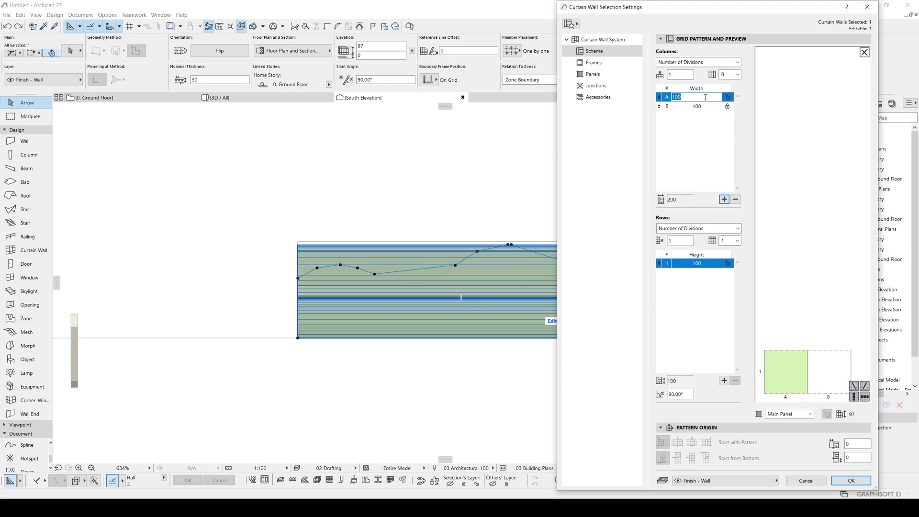
pyautogui.write('5')
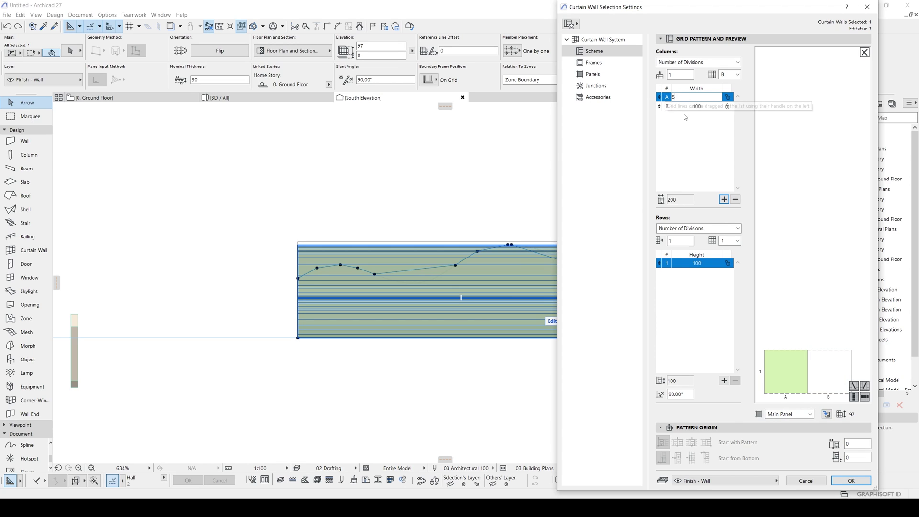
pyautogui.press('Tab')
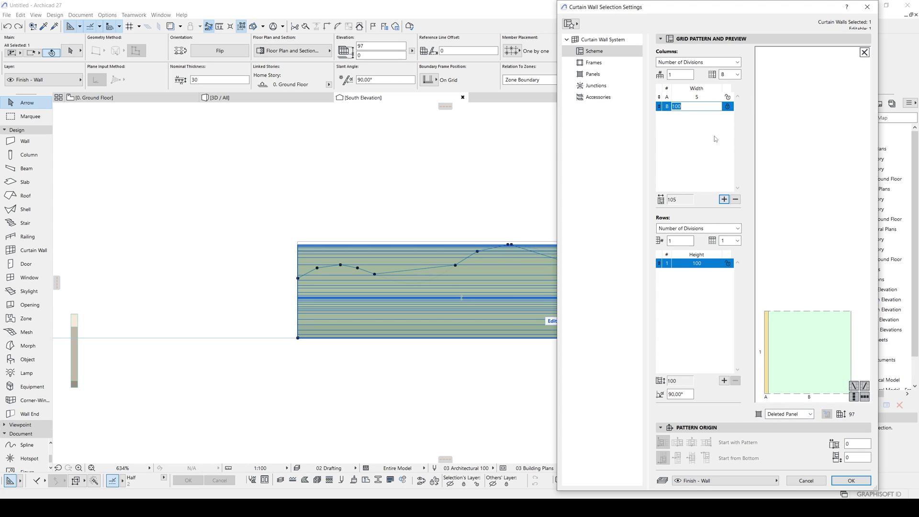
pyautogui.write('4')
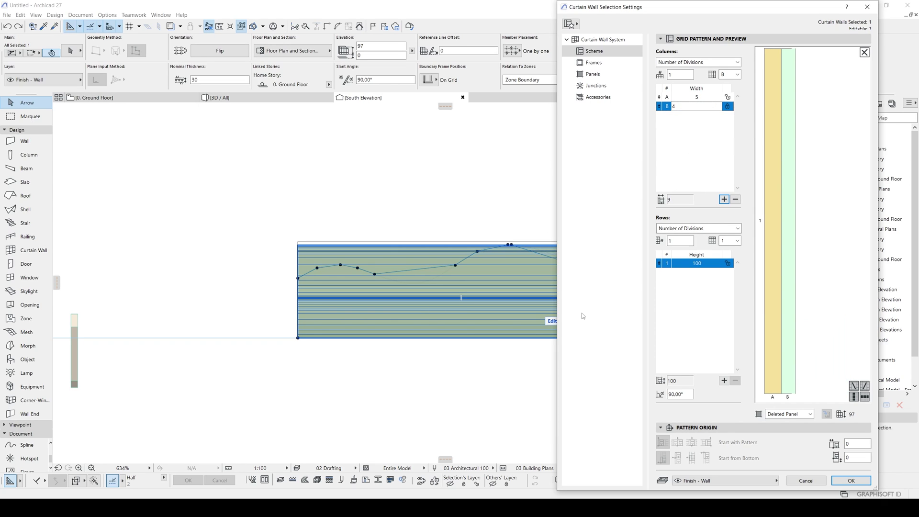
pyautogui.click(850, 481)
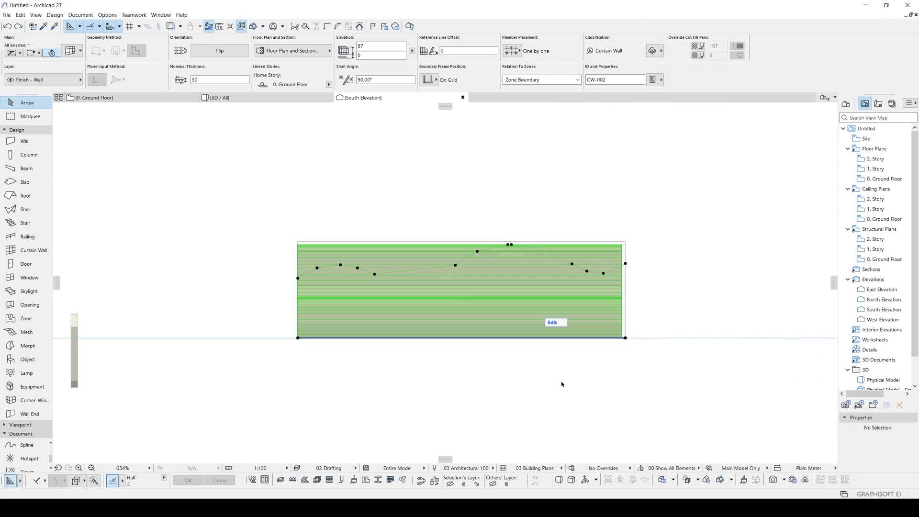
# Switch from the South Elevation to the 3D view of the curtain wall
pyautogui.click(561, 379)
pyautogui.click(524, 288)
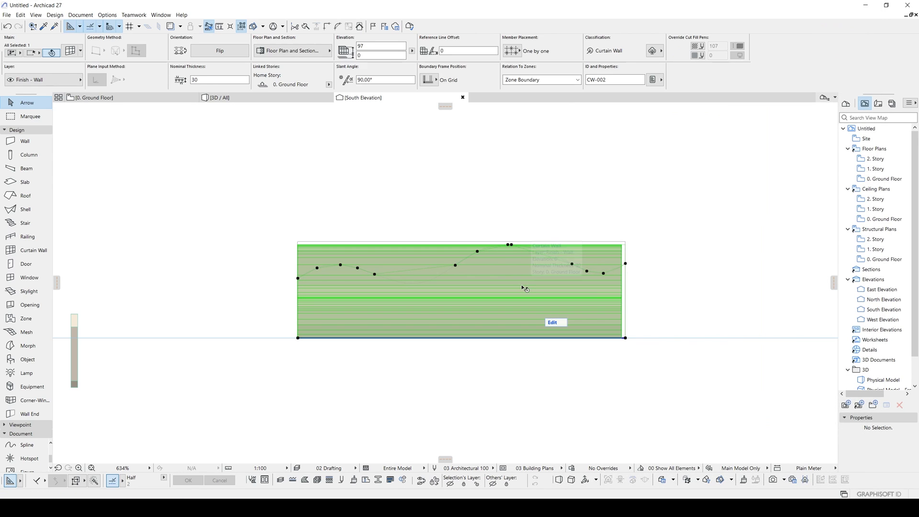
pyautogui.press('F3')
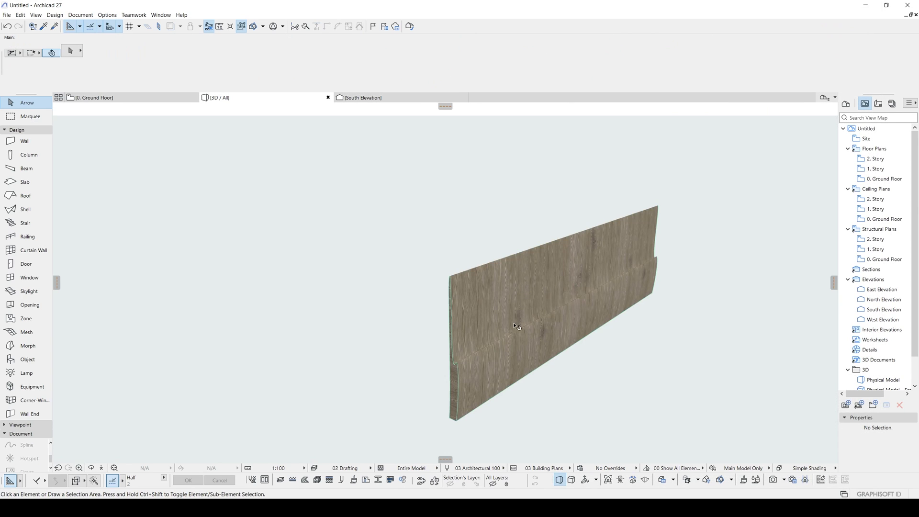
pyautogui.moveTo(478, 350); pyautogui.dragTo(475, 319, button='middle')
# Change the scheme's column division method to Fixed Sizes and apply it to the curtain wall
pyautogui.hotkey('ctrl', 't')
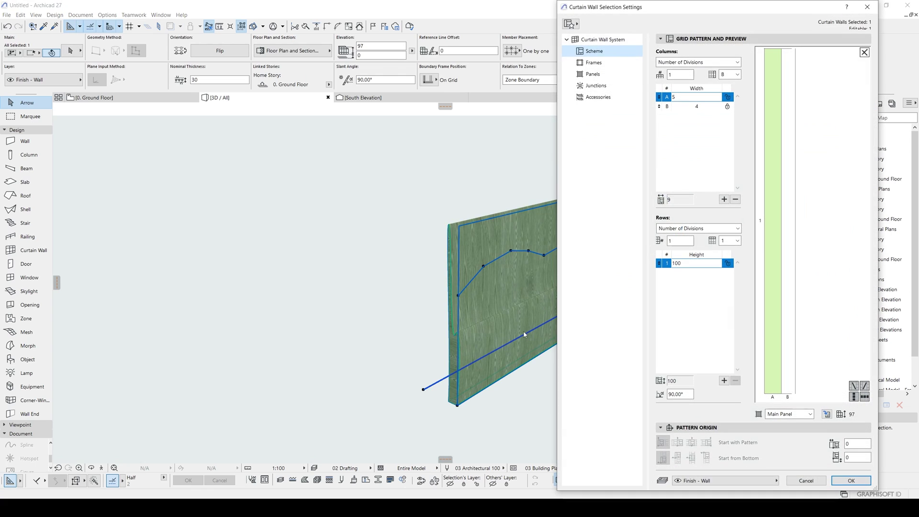
pyautogui.click(694, 106)
pyautogui.click(688, 97)
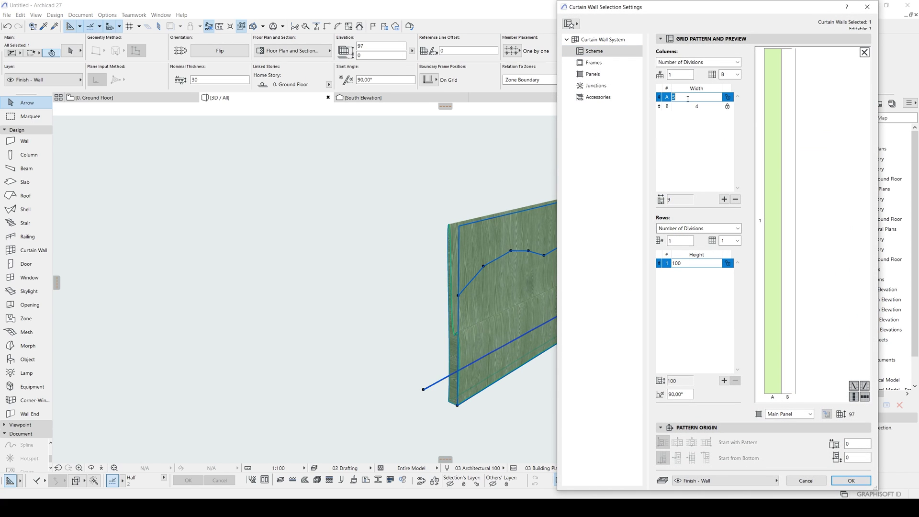
pyautogui.click(680, 62)
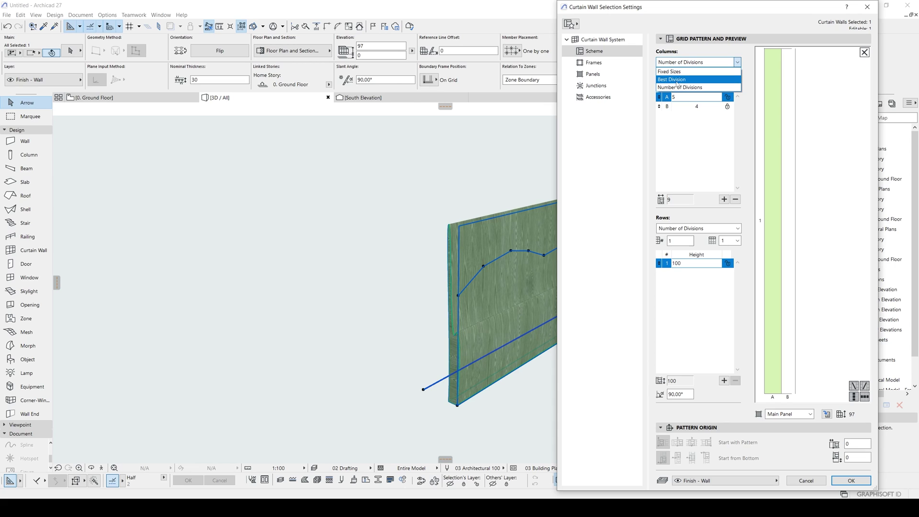
pyautogui.click(679, 82)
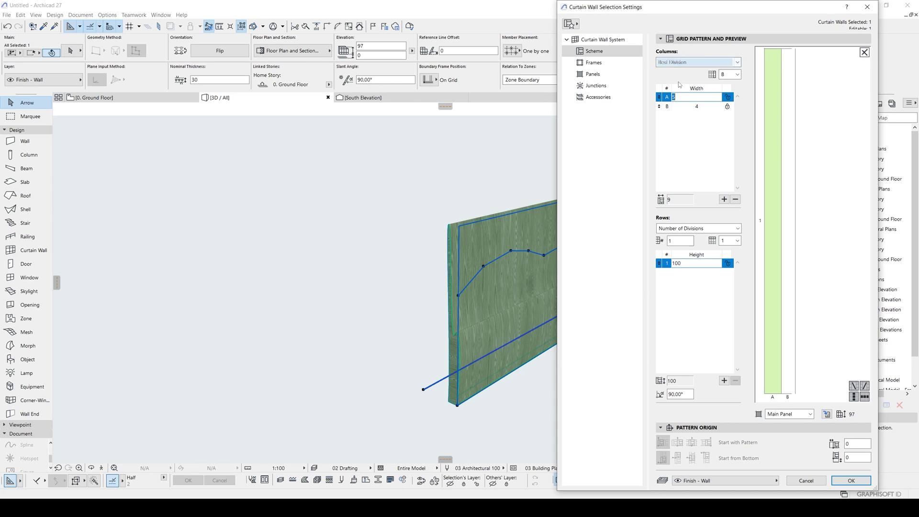
pyautogui.click(686, 69)
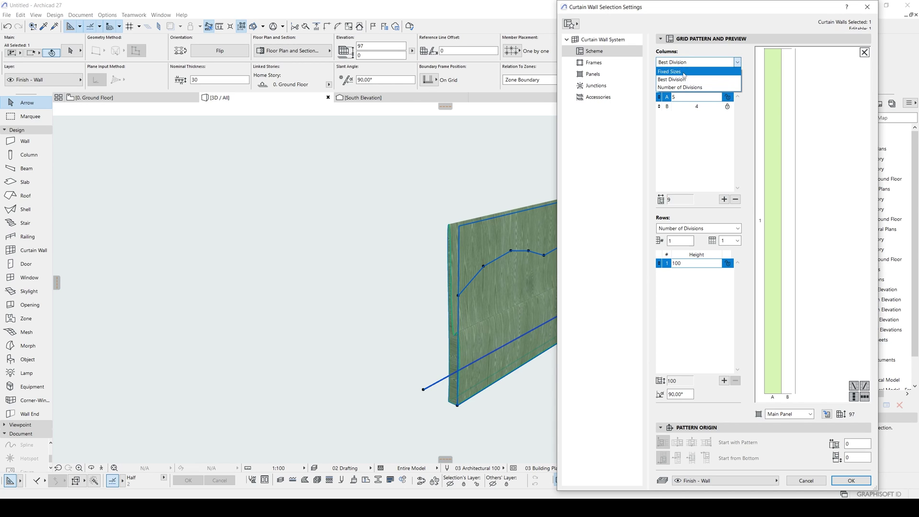
pyautogui.click(686, 71)
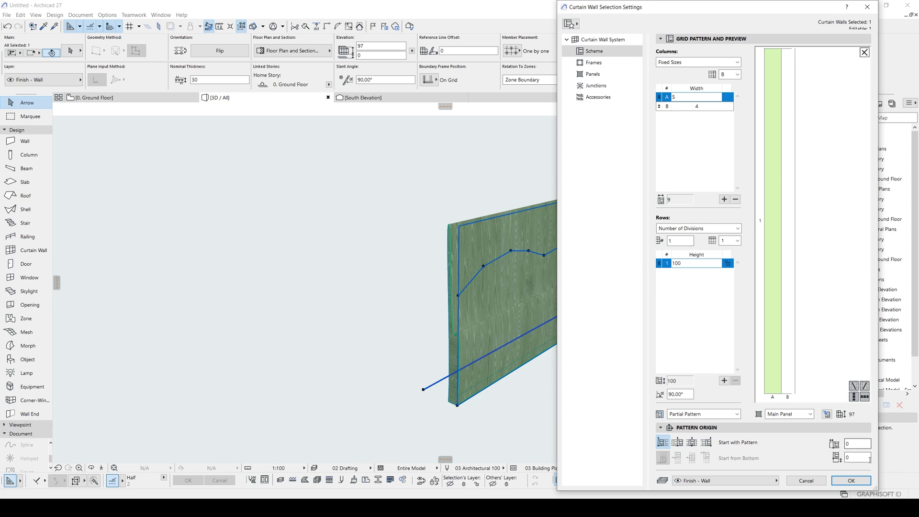
pyautogui.click(850, 480)
# Set the main panel's thickness to 60 in the curtain wall settings and apply the change
pyautogui.keyDown('shift'); pyautogui.moveTo(548, 291); pyautogui.dragTo(571, 317, button='middle'); pyautogui.keyUp('shift')
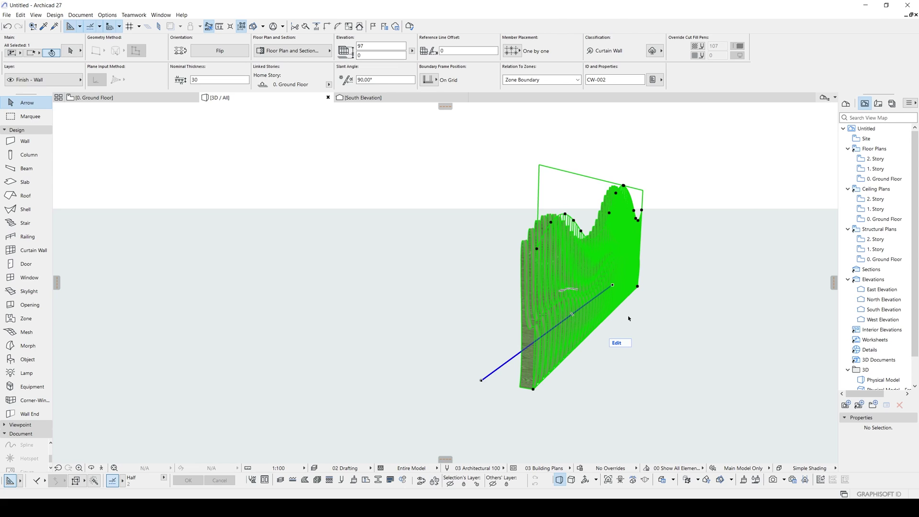
pyautogui.hotkey('ctrl', 't')
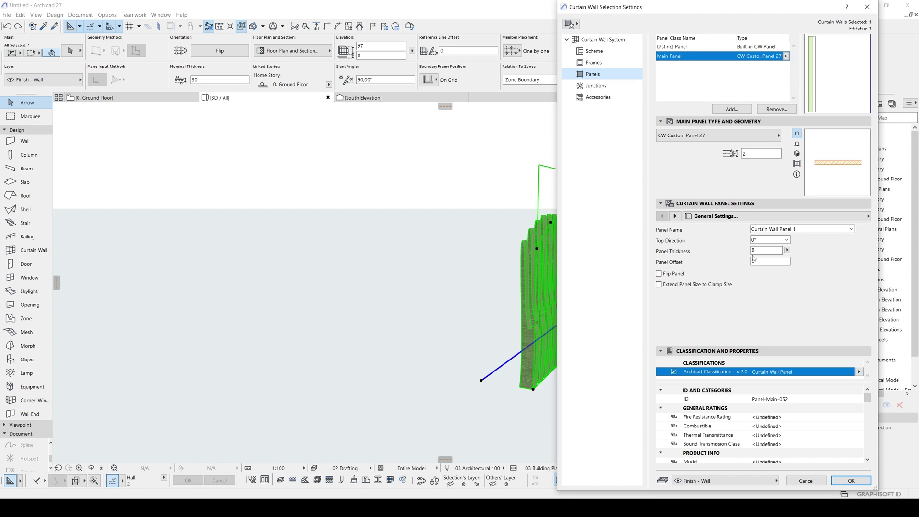
pyautogui.press('Tab')
pyautogui.write('45')
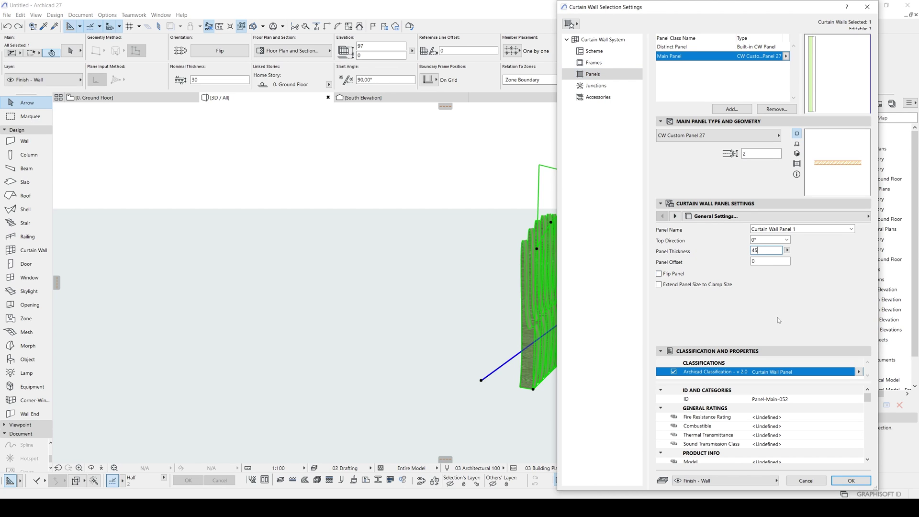
pyautogui.press('BackSpace')
pyautogui.press('BackSpace')
pyautogui.write('60')
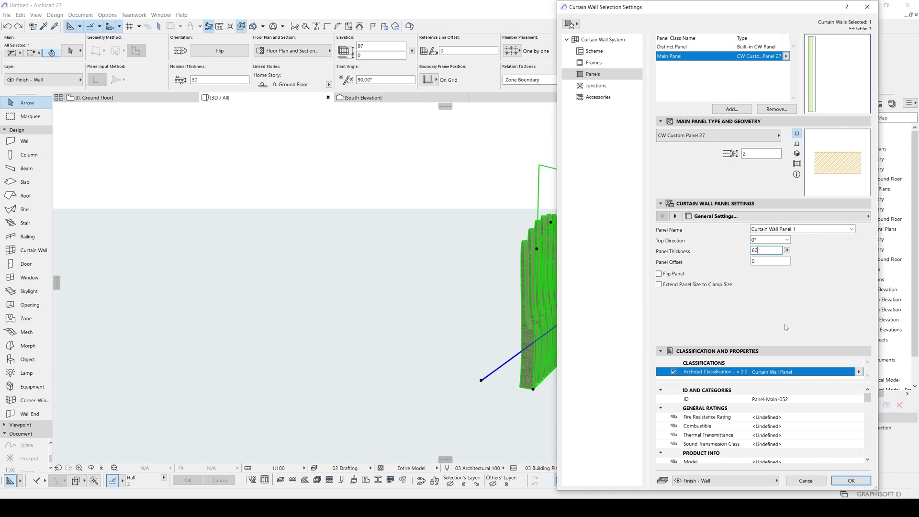
pyautogui.press('Return')
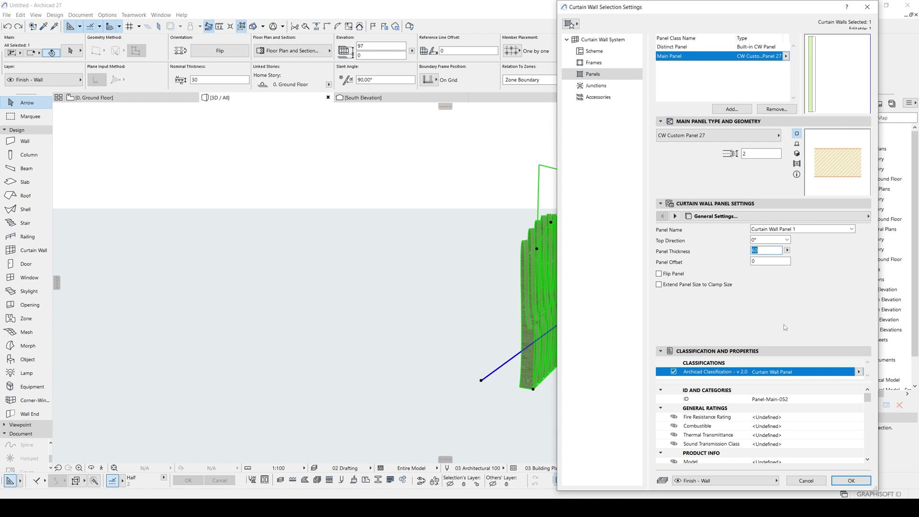
pyautogui.click(851, 480)
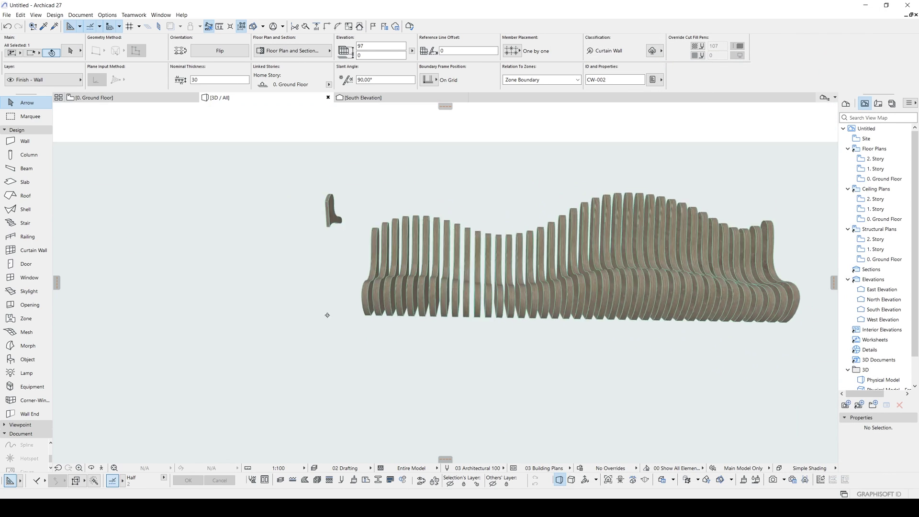
# Set the curtain wall scheme's column widths to 4 for A and 3 for B, and apply the settings
pyautogui.keyDown('shift'); pyautogui.moveTo(328, 315); pyautogui.dragTo(383, 325, button='middle'); pyautogui.keyUp('shift')
pyautogui.moveTo(777, 281)
pyautogui.keyDown('shift'); pyautogui.mouseDown(button='middle')
pyautogui.moveTo(550, 282)
pyautogui.moveTo(352, 262)
pyautogui.moveTo(748, 289)
pyautogui.moveTo(490, 283)
pyautogui.moveTo(538, 305)
pyautogui.moveTo(488, 275)
pyautogui.moveTo(503, 277)
pyautogui.mouseUp(button='middle'); pyautogui.keyUp('shift')
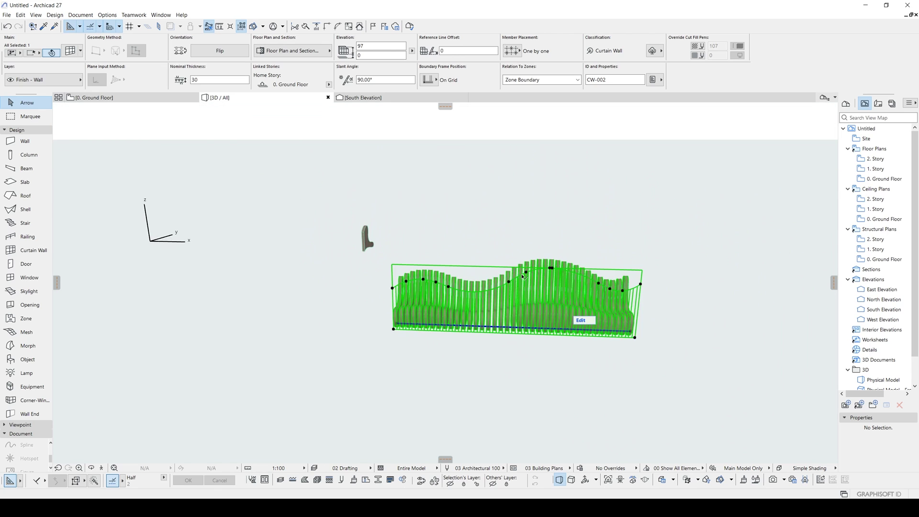
pyautogui.hotkey('ctrl', 't')
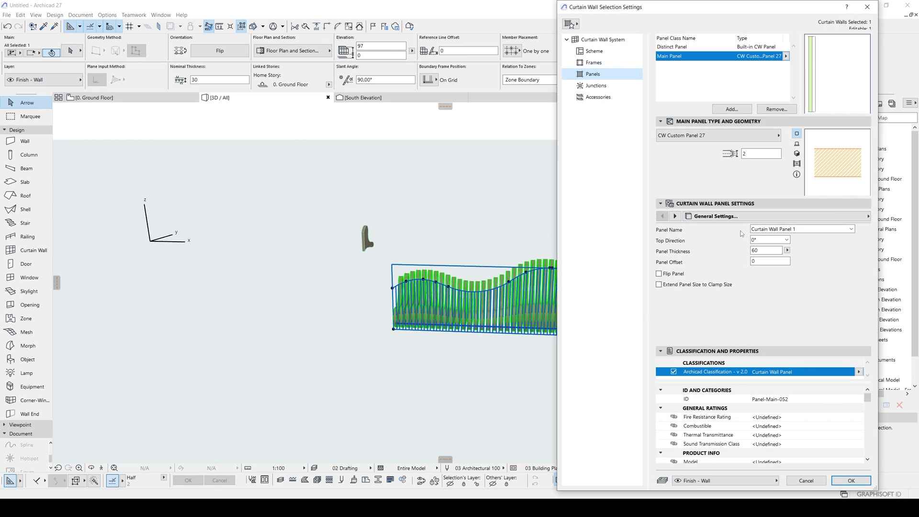
pyautogui.click(765, 251)
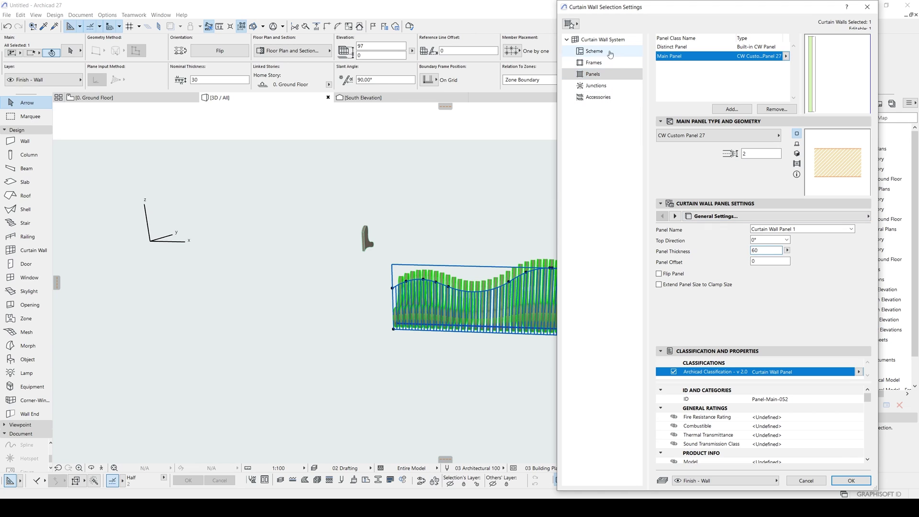
pyautogui.click(600, 64)
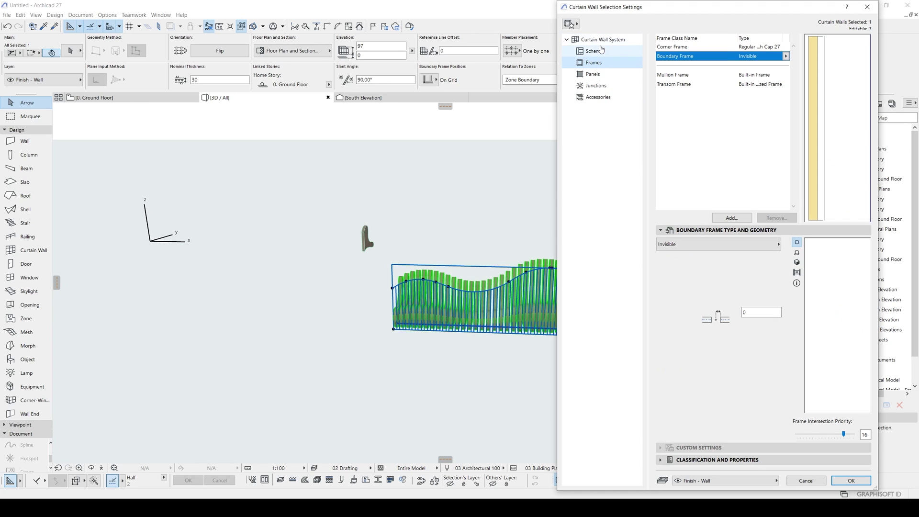
pyautogui.click(606, 41)
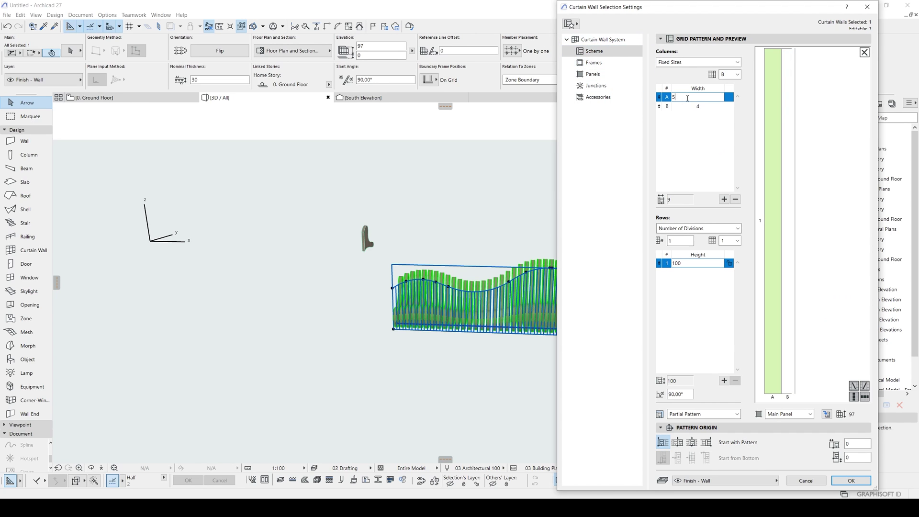
pyautogui.click(672, 106)
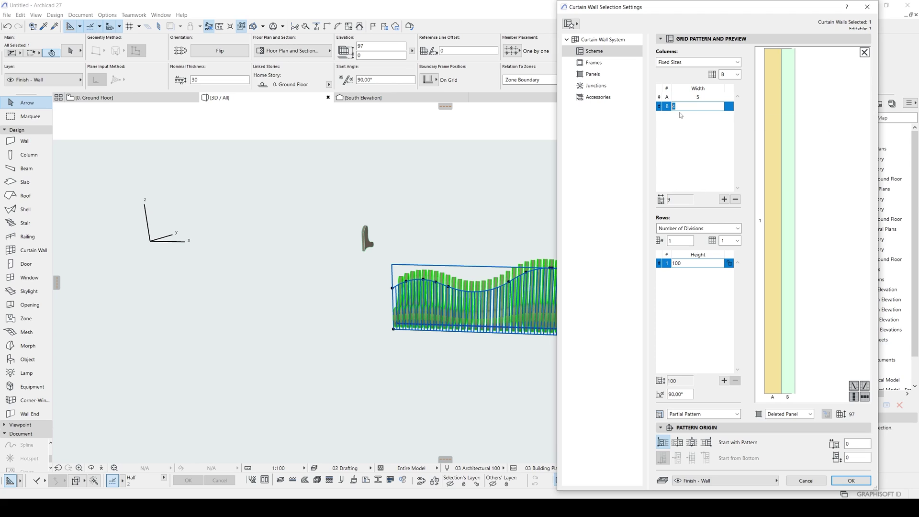
pyautogui.write('3')
pyautogui.press('Tab')
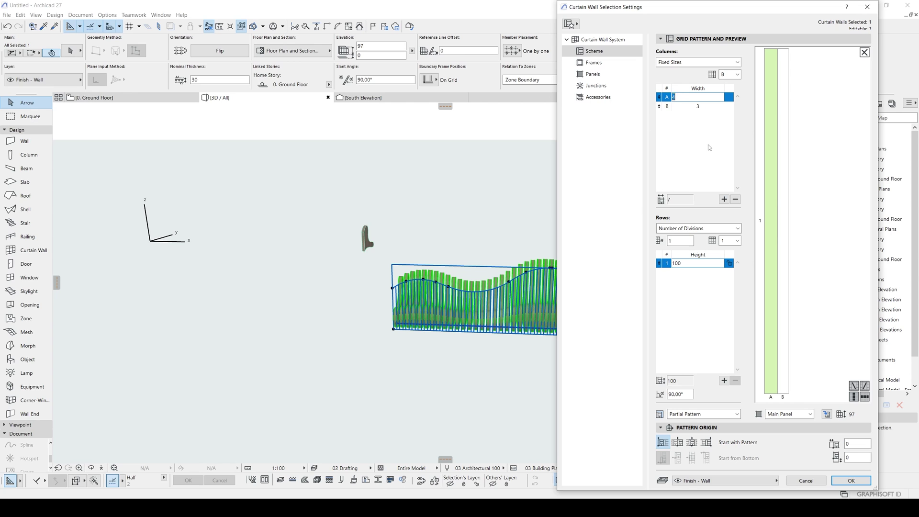
pyautogui.click(850, 480)
pyautogui.click(590, 424)
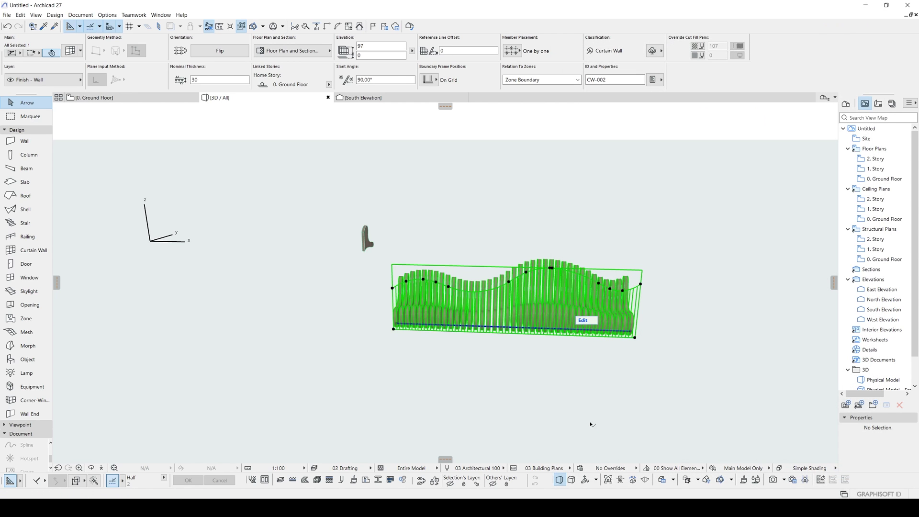
# Switch the 3D view to the Detailed Shading style and turn off contours in that style's settings
pyautogui.scroll(3, 535, 331)
pyautogui.keyDown('shift'); pyautogui.moveTo(535, 331); pyautogui.dragTo(547, 313, button='middle'); pyautogui.keyUp('shift')
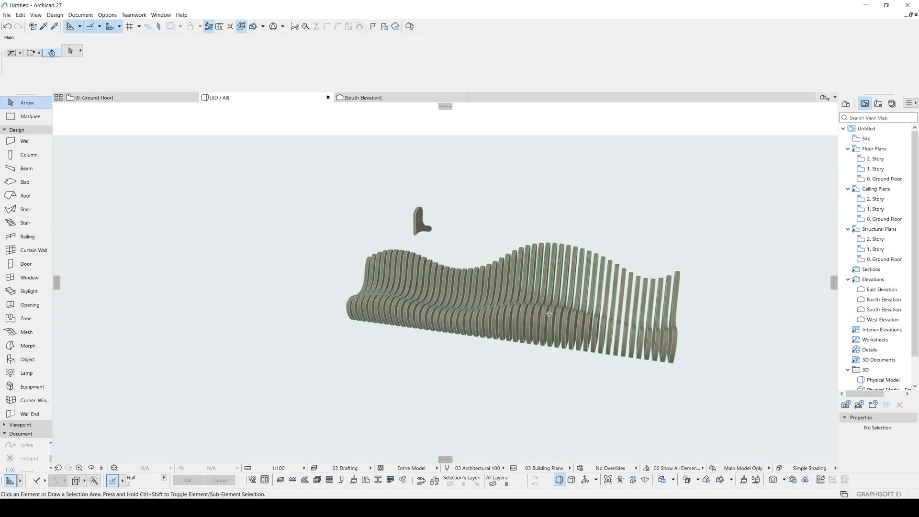
pyautogui.rightClick(247, 99)
pyautogui.moveTo(280, 164)
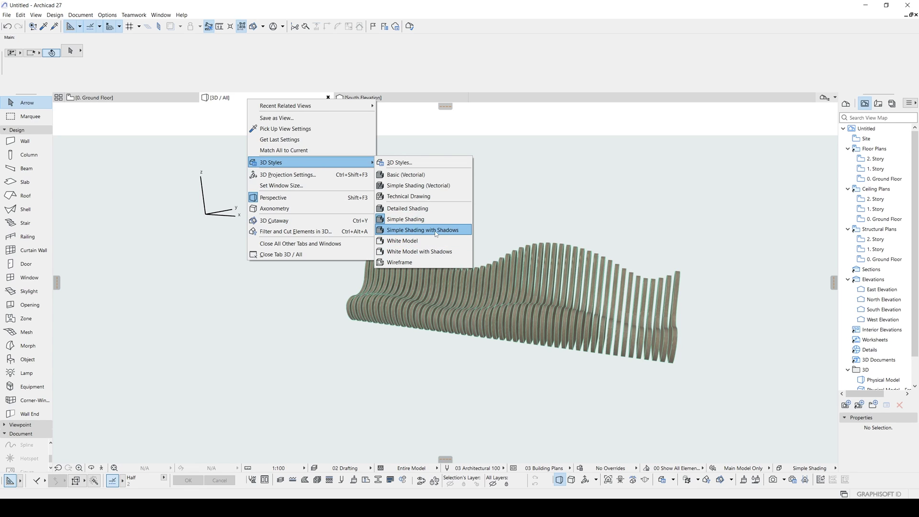
pyautogui.click(407, 208)
pyautogui.rightClick(244, 97)
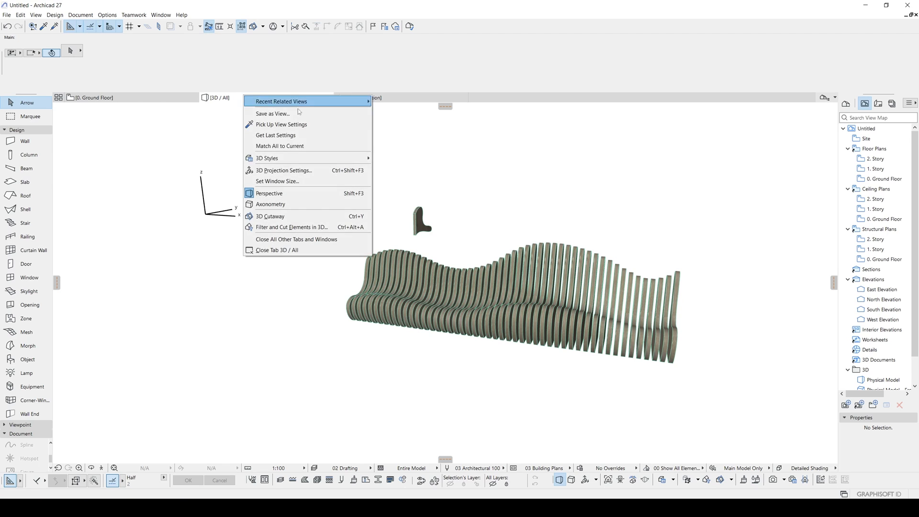
pyautogui.click(399, 159)
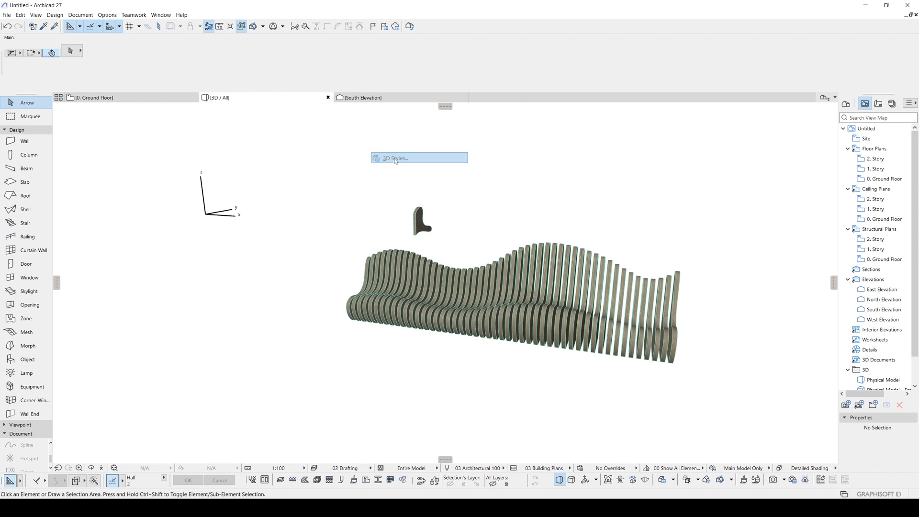
pyautogui.click(276, 265)
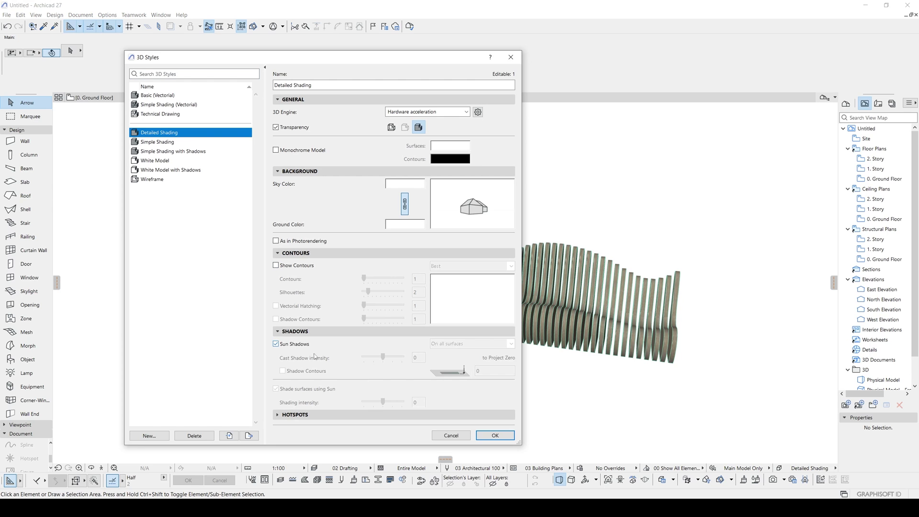
pyautogui.click(495, 435)
# Move the separate bench profile slab beside the bench to the Hidden layer
pyautogui.keyDown('shift'); pyautogui.moveTo(528, 300); pyautogui.dragTo(354, 242, button='middle'); pyautogui.keyUp('shift')
pyautogui.click(296, 215)
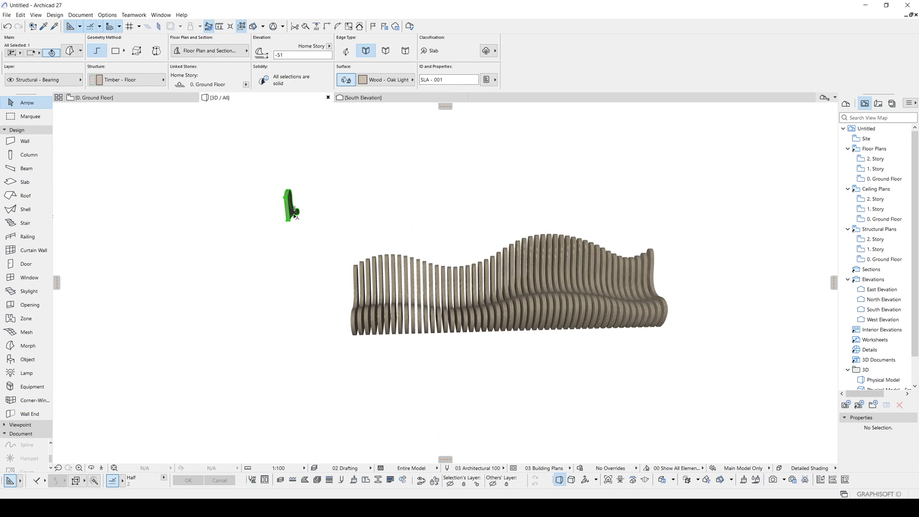
pyautogui.click(62, 80)
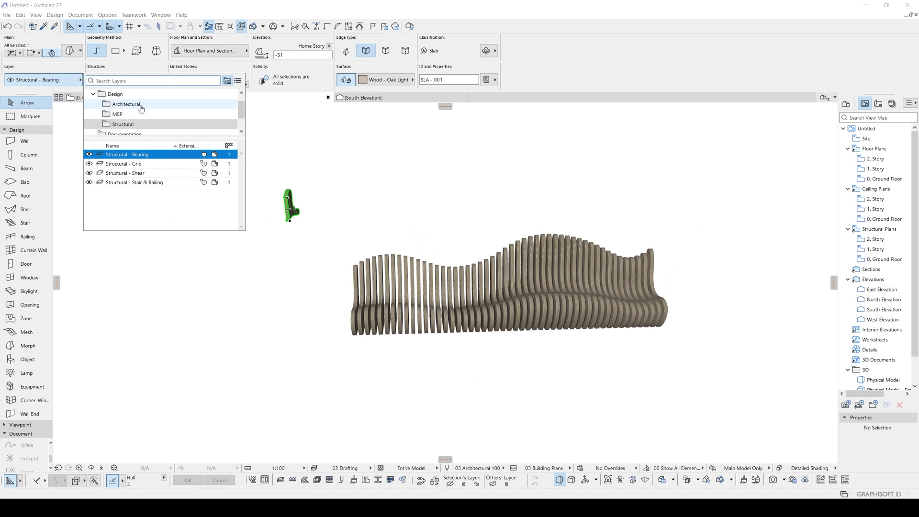
pyautogui.write('h')
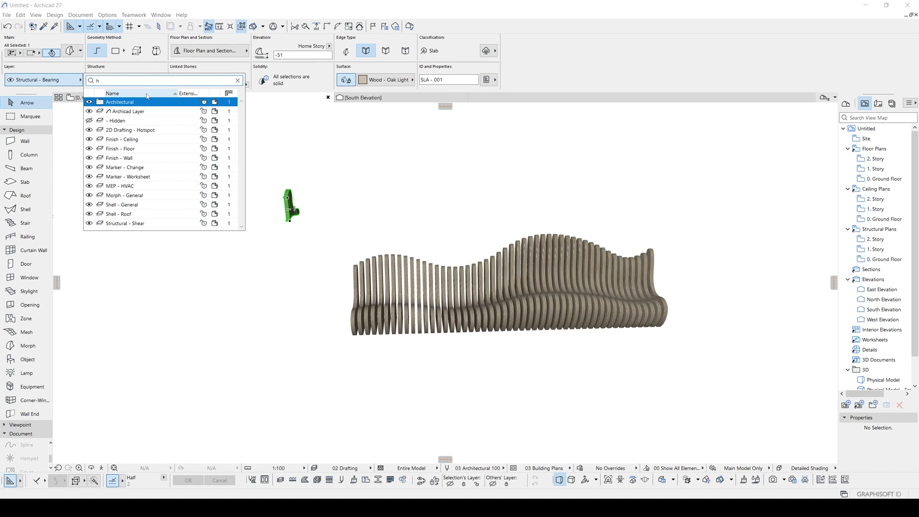
pyautogui.write('i')
pyautogui.click(121, 120)
# Examine the finished slatted bench from the front, both ends and above in the 3D view
pyautogui.keyDown('shift'); pyautogui.moveTo(521, 246); pyautogui.dragTo(251, 231, button='middle'); pyautogui.keyUp('shift')
pyautogui.keyDown('shift'); pyautogui.moveTo(586, 275); pyautogui.dragTo(685, 308, button='middle'); pyautogui.keyUp('shift')
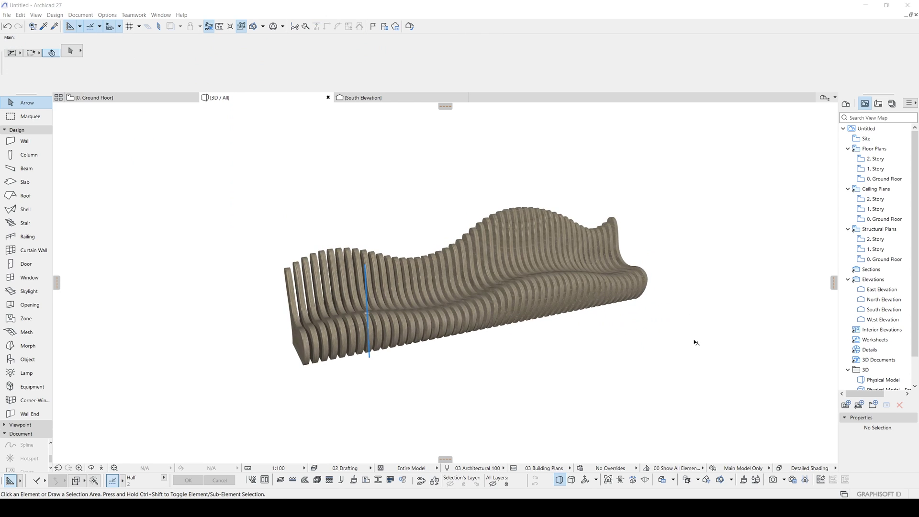
pyautogui.moveTo(613, 376)
pyautogui.keyDown('shift'); pyautogui.mouseDown(button='middle')
pyautogui.moveTo(427, 263)
pyautogui.moveTo(170, 260)
pyautogui.moveTo(538, 269)
pyautogui.mouseUp(button='middle'); pyautogui.keyUp('shift')
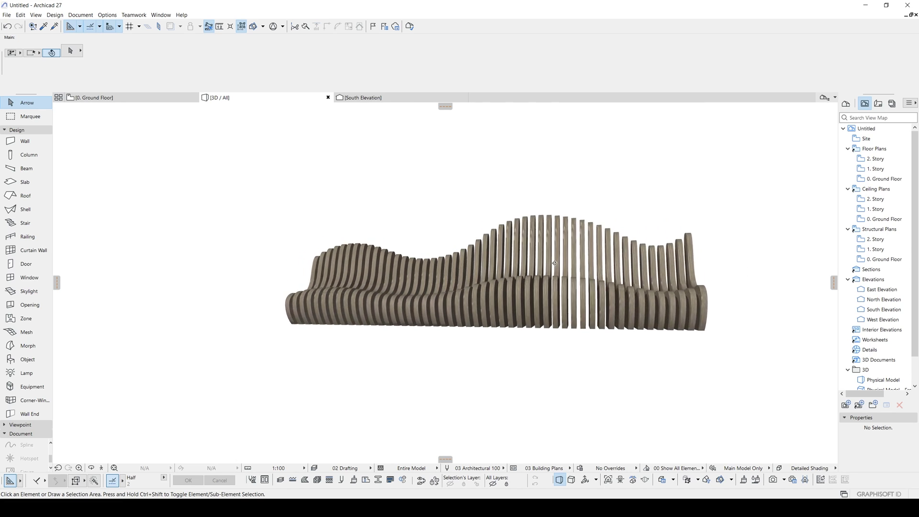
pyautogui.moveTo(486, 268); pyautogui.dragTo(707, 213)
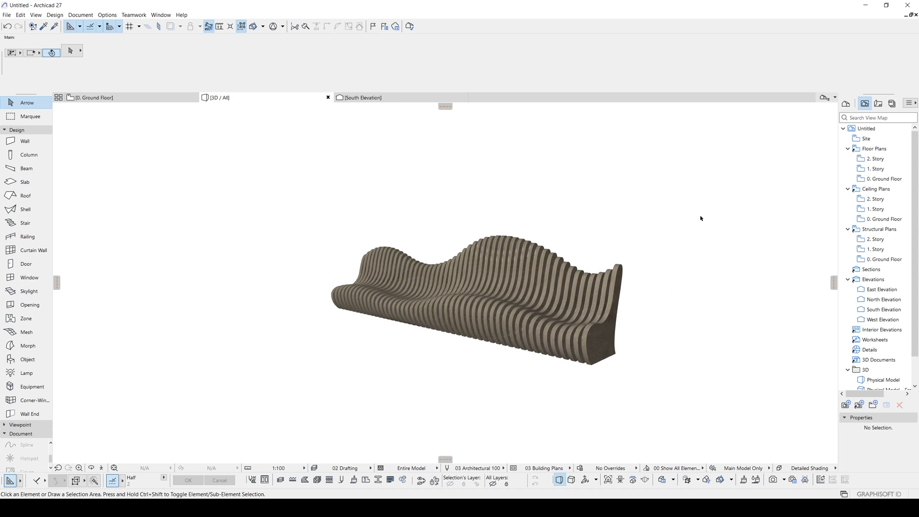
pyautogui.moveTo(717, 236); pyautogui.dragTo(813, 235)
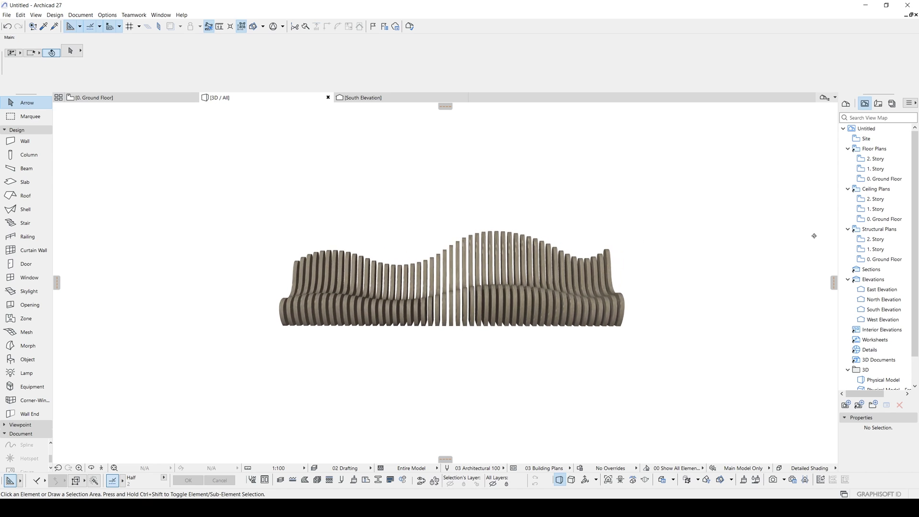
pyautogui.moveTo(669, 206); pyautogui.dragTo(490, 196)
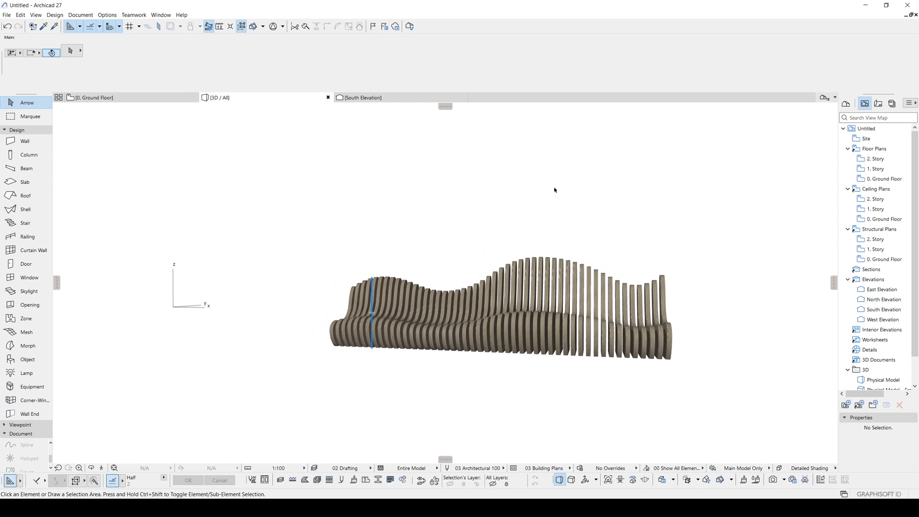
pyautogui.moveTo(663, 189); pyautogui.dragTo(767, 195)
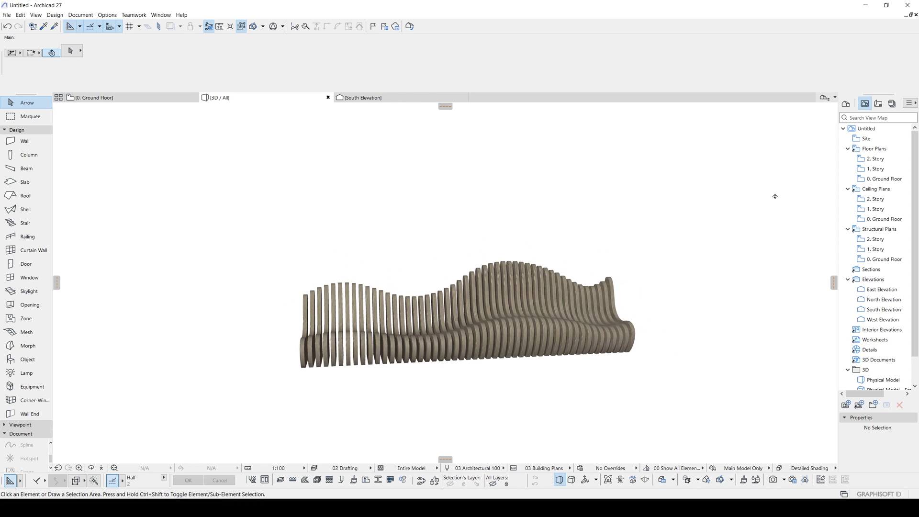
pyautogui.moveTo(621, 183)
pyautogui.mouseDown(button='middle')
pyautogui.moveTo(660, 197)
pyautogui.moveTo(607, 194)
pyautogui.mouseUp(button='middle')
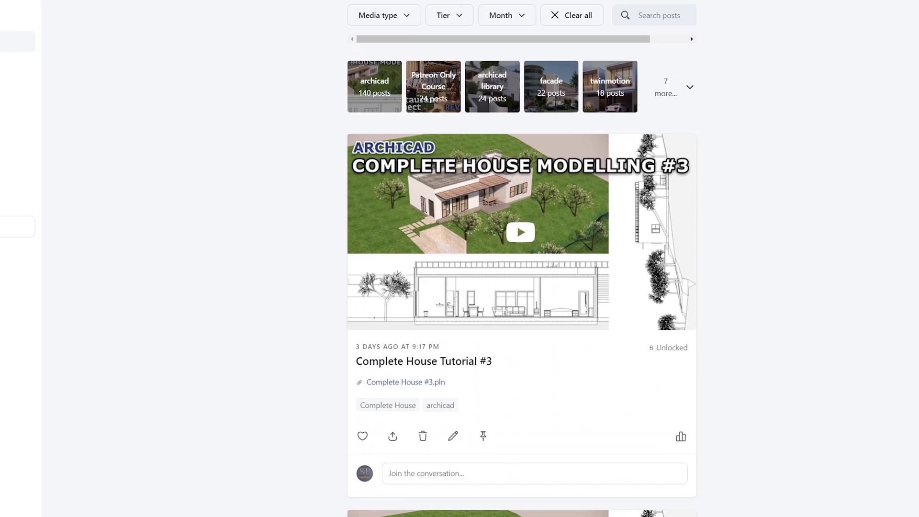
pyautogui.scroll(-4, 522, 259)
pyautogui.scroll(-6, 521, 259)
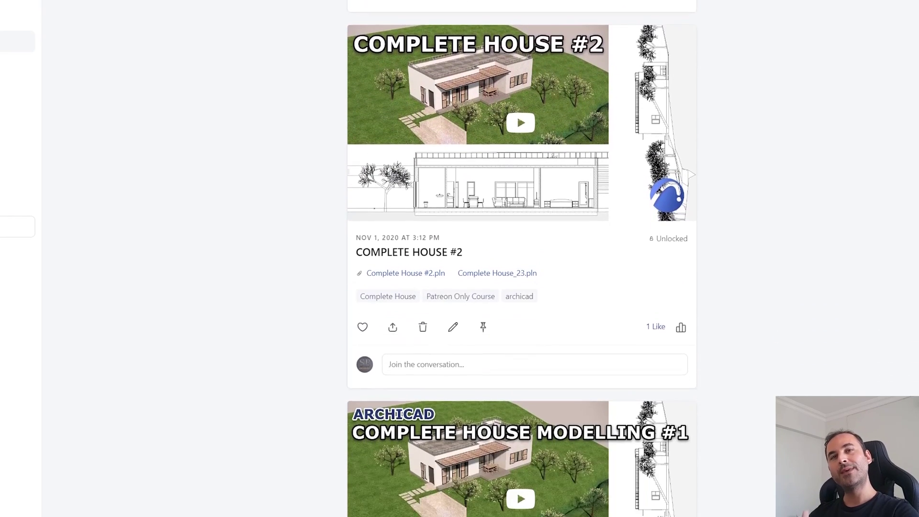
pyautogui.scroll(-6, 521, 258)
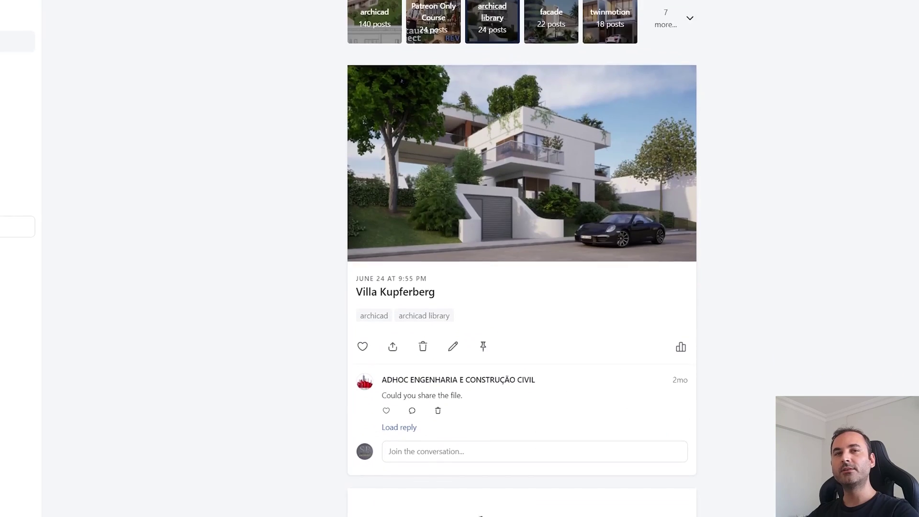
pyautogui.scroll(-5, 521, 258)
pyautogui.scroll(-8, 521, 259)
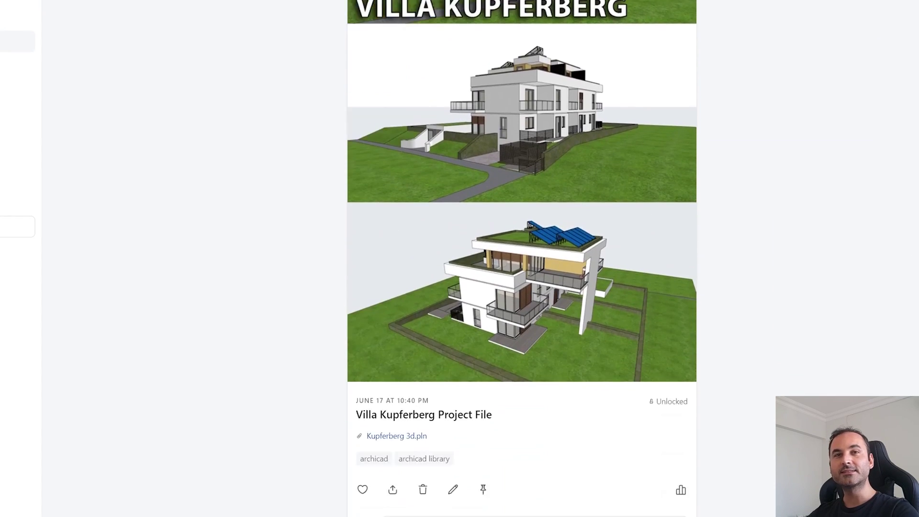